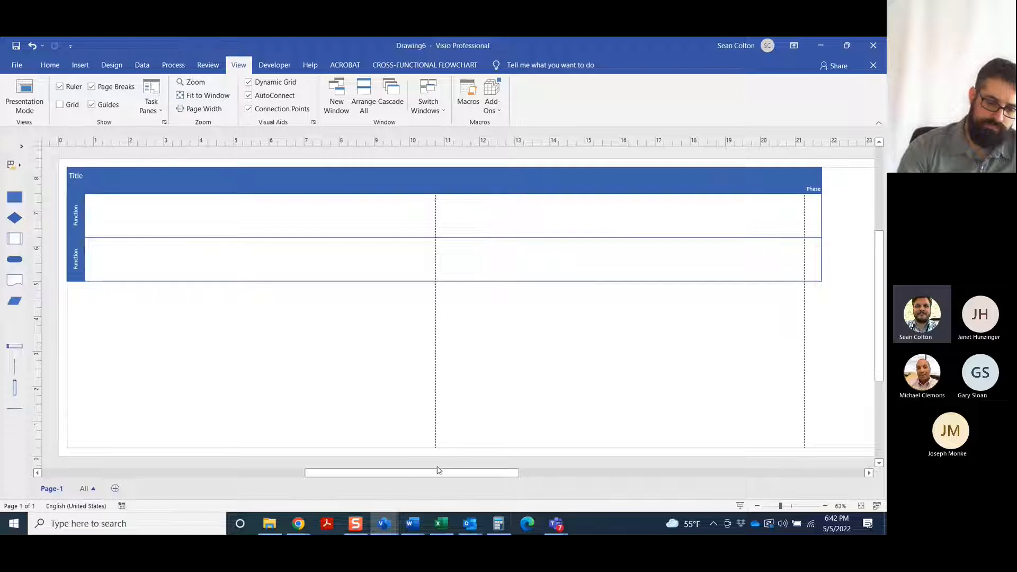
Step: Change the flowchart's title to "Oil Change Process - Michael's Mechanic Shop/Garage"
{"action": "left_click_drag", "start_coordinate": [437, 469], "coordinate": [429, 475]}
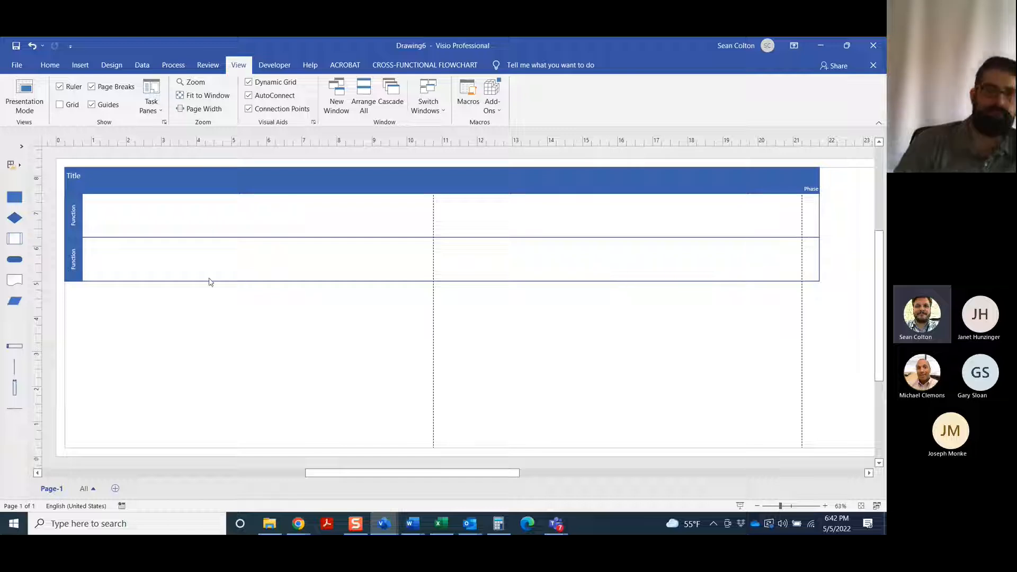
{"action": "double_click", "coordinate": [79, 178]}
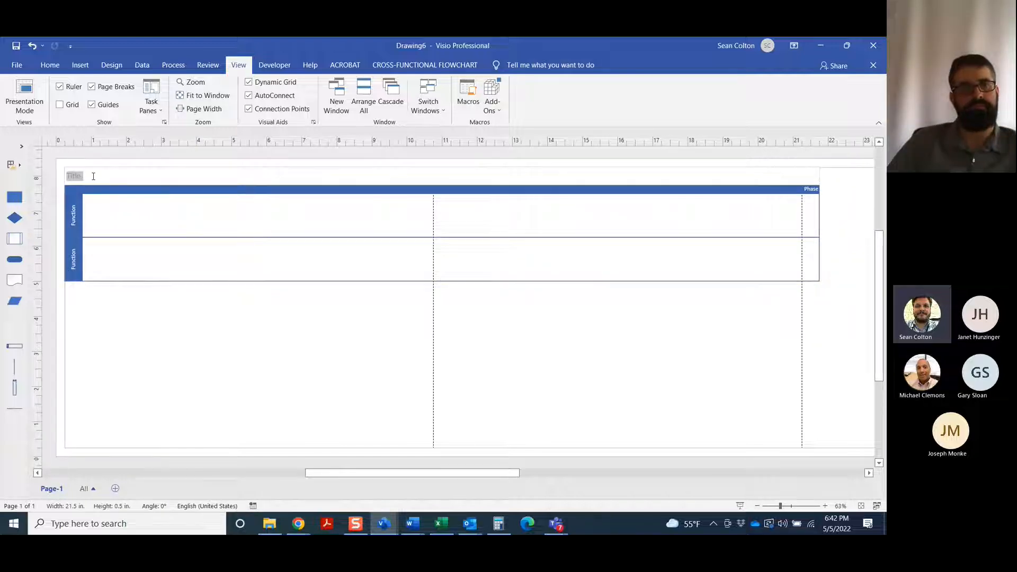
{"action": "type", "text": "F"}
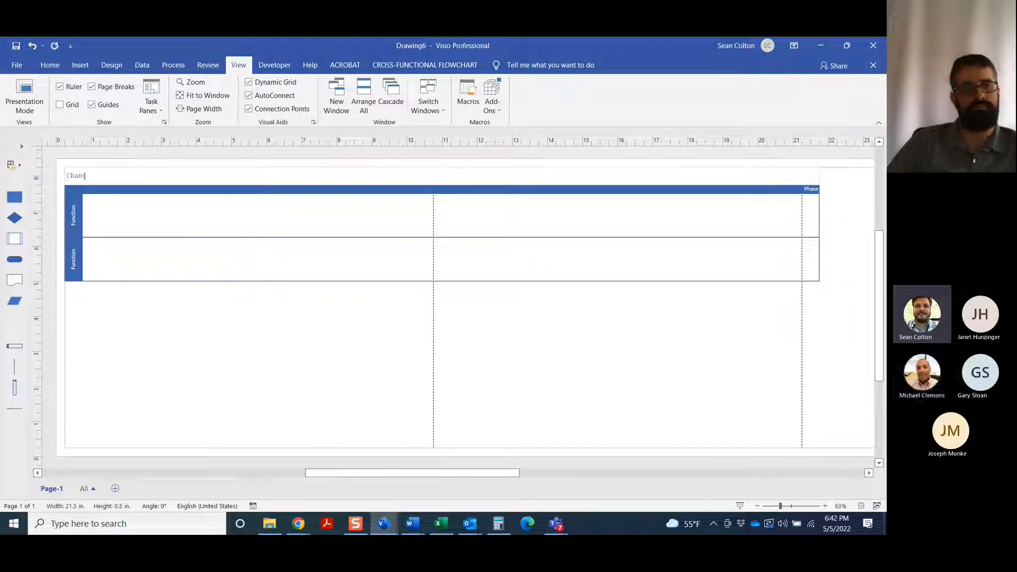
{"action": "key", "text": "BackSpace"}
{"action": "type", "text": "Onl"}
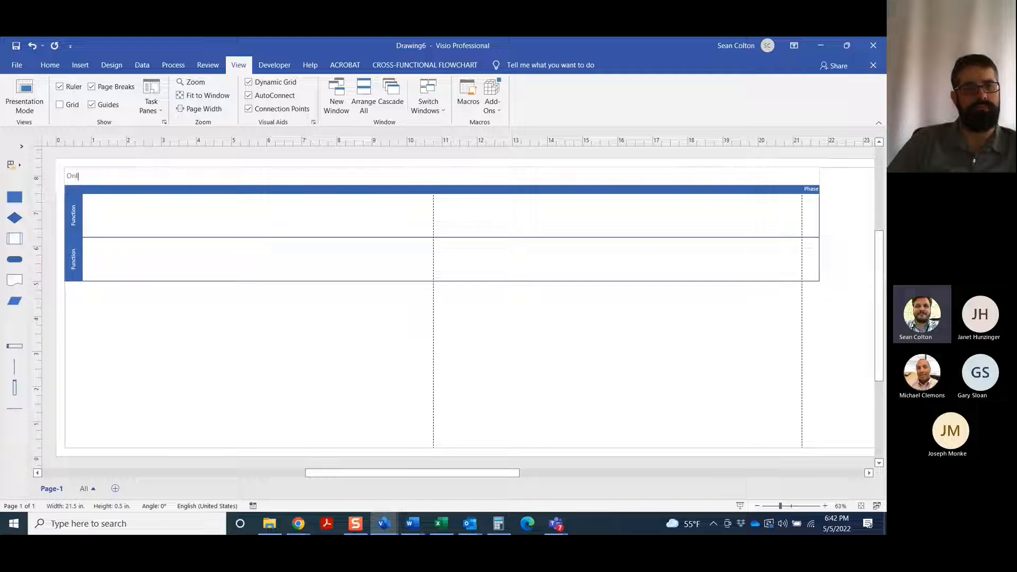
{"action": "key", "text": "BackSpace"}
{"action": "key", "text": "BackSpace"}
{"action": "type", "text": "il Cha"}
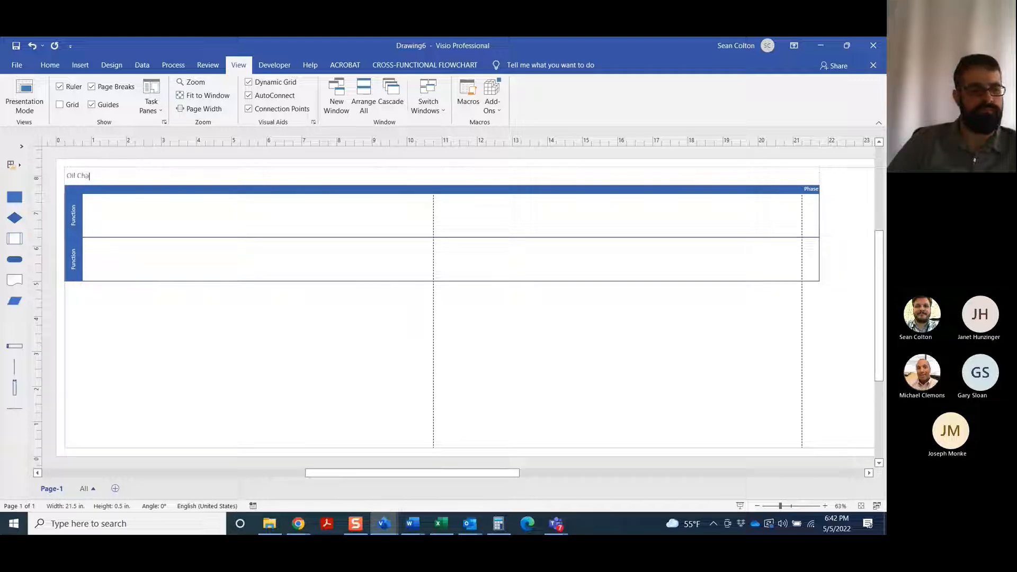
{"action": "type", "text": "nge"}
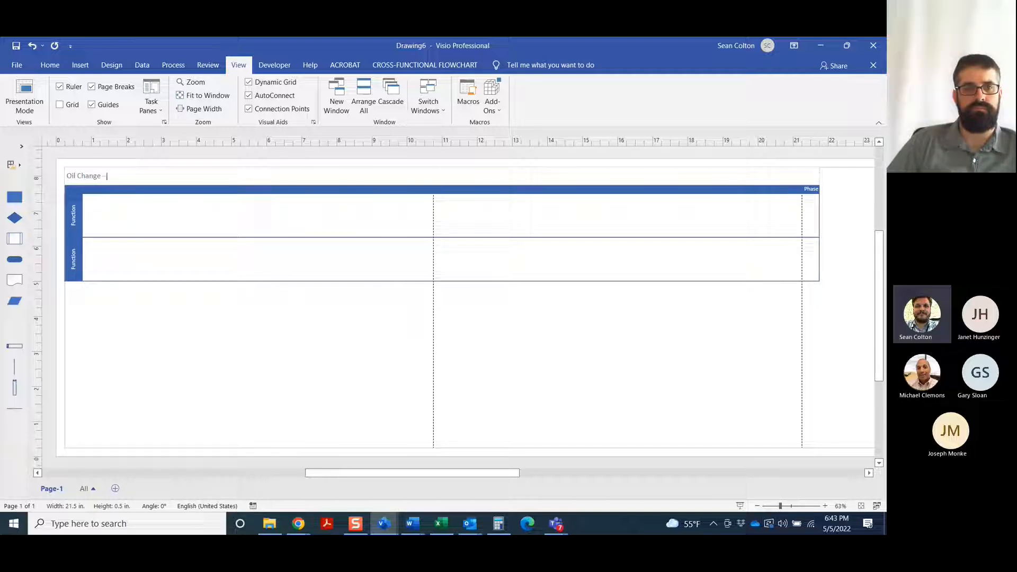
{"action": "type", "text": " -"}
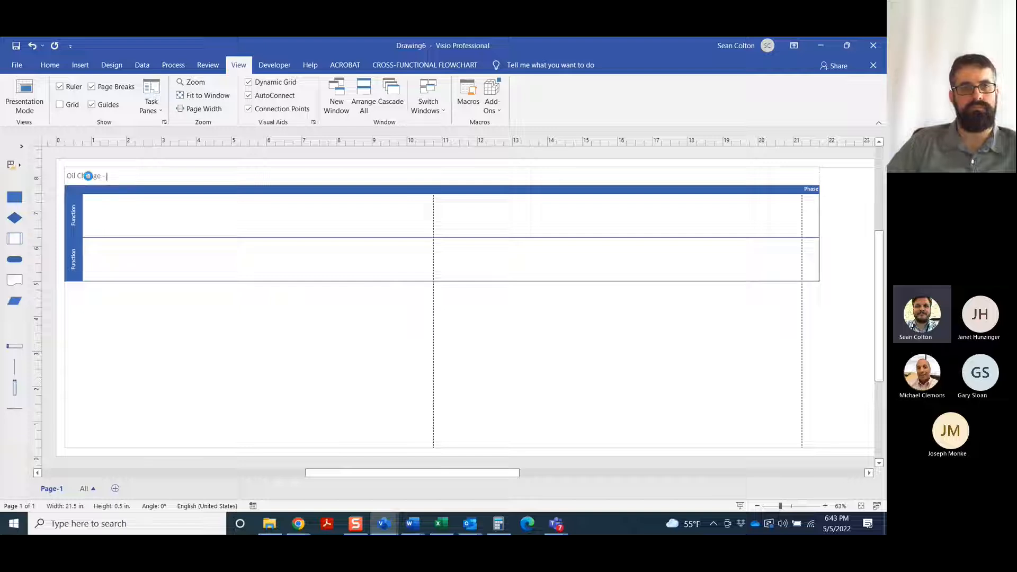
{"action": "key", "text": "BackSpace"}
{"action": "key", "text": "BackSpace"}
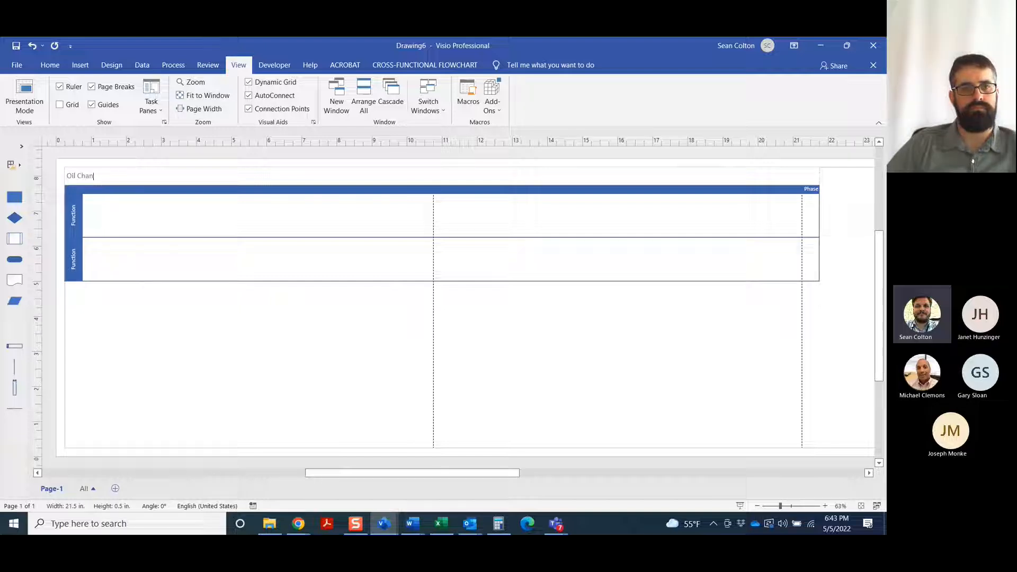
{"action": "key", "text": "BackSpace"}
{"action": "key", "text": "BackSpace"}
{"action": "key", "text": "BackSpace"}
{"action": "key", "text": "BackSpace"}
{"action": "key", "text": "BackSpace"}
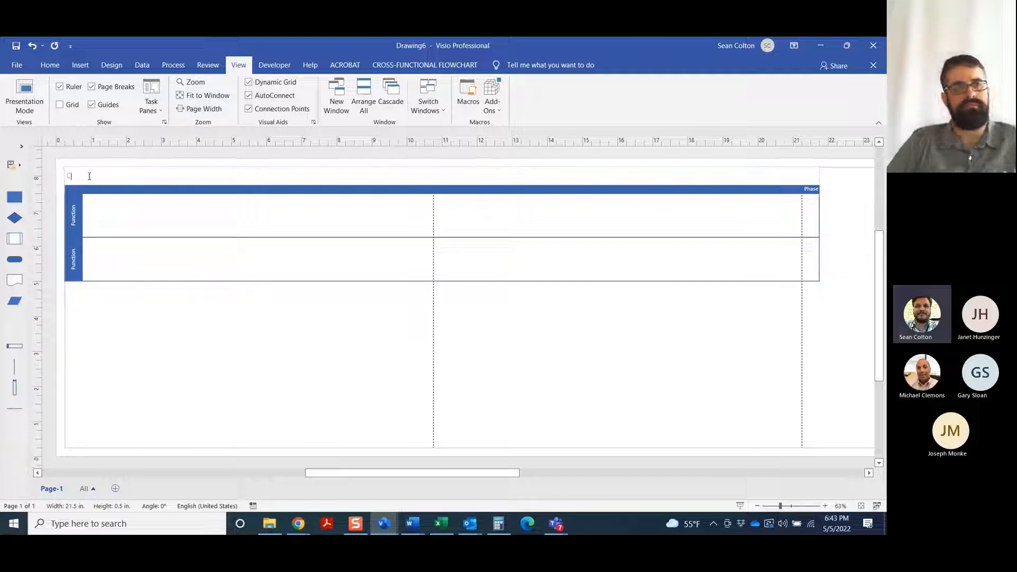
{"action": "type", "text": "Dil Change P"}
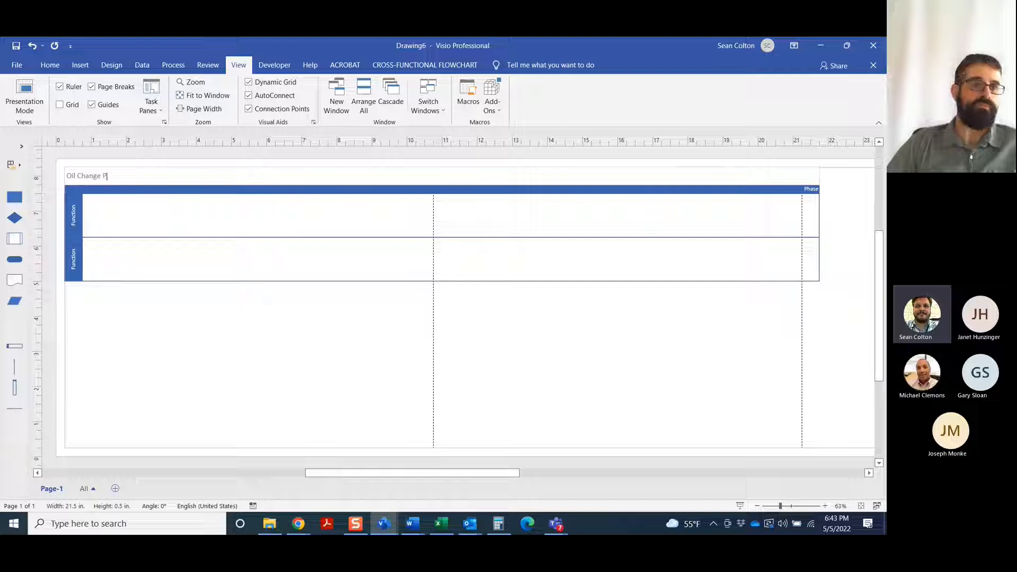
{"action": "type", "text": "rocess - Mi"}
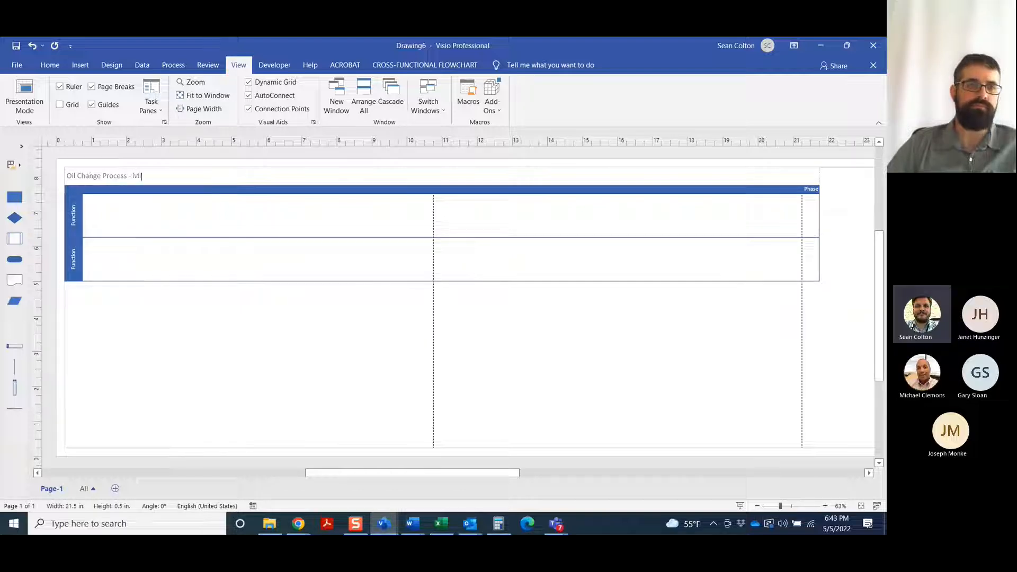
{"action": "type", "text": "chael's "}
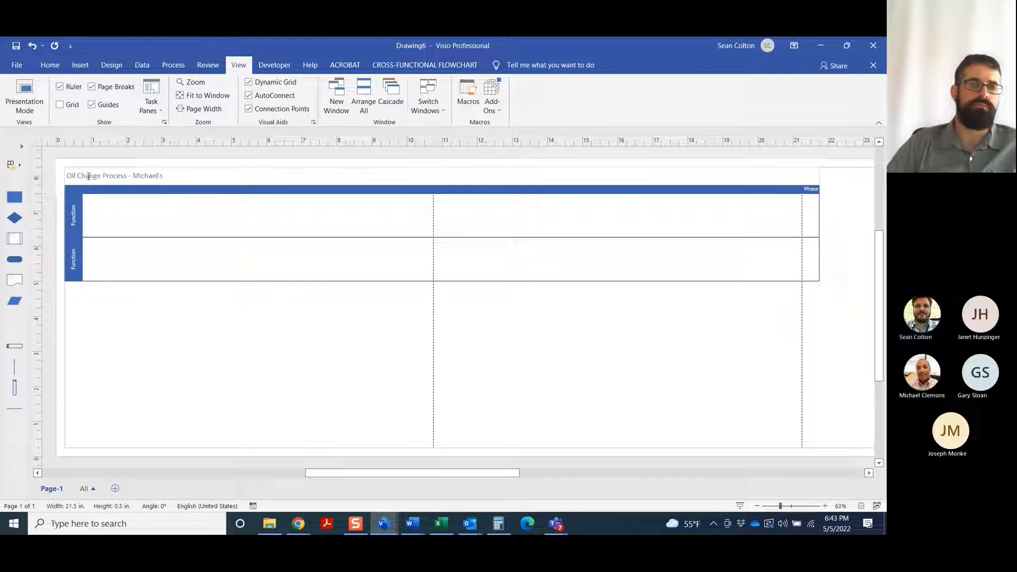
{"action": "type", "text": "Mechanic SHo"}
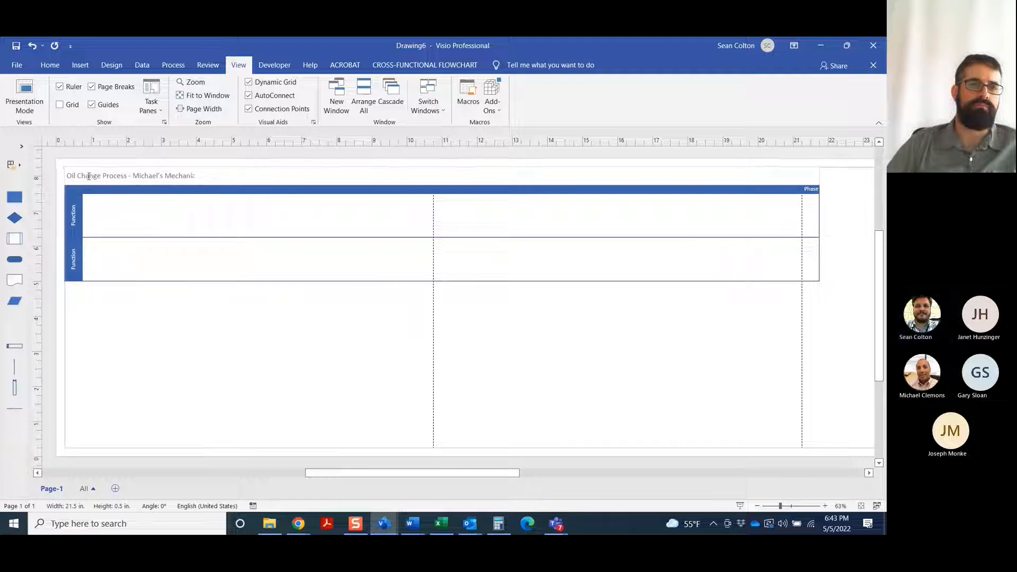
{"action": "key", "text": "BackSpace"}
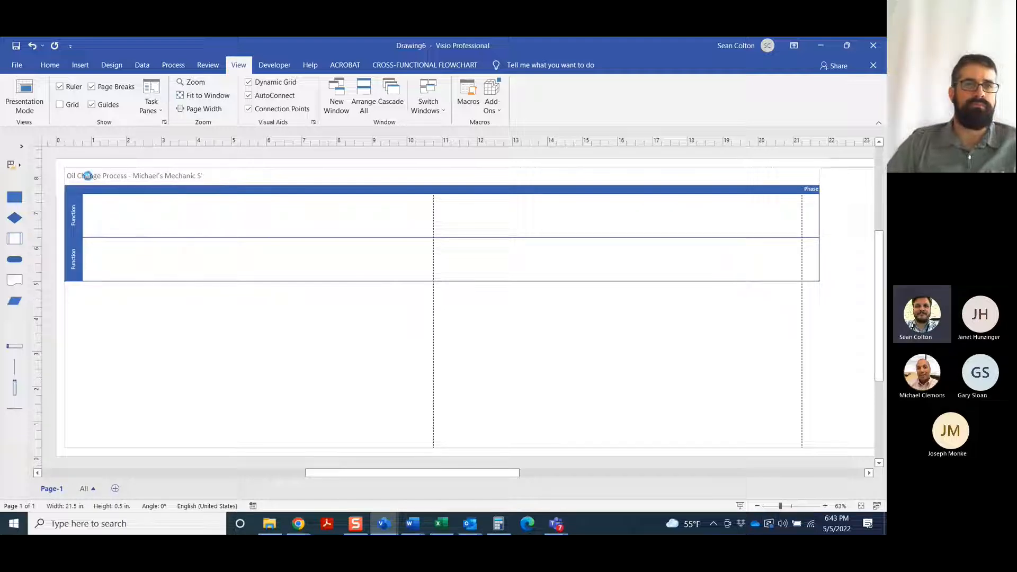
{"action": "type", "text": "hop/Garage"}
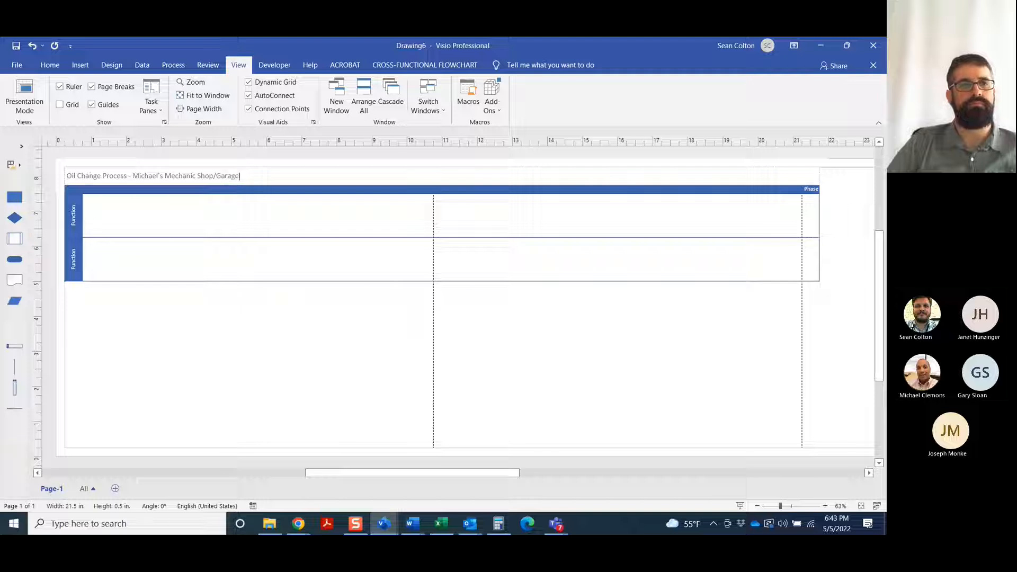
{"action": "left_click", "coordinate": [97, 186]}
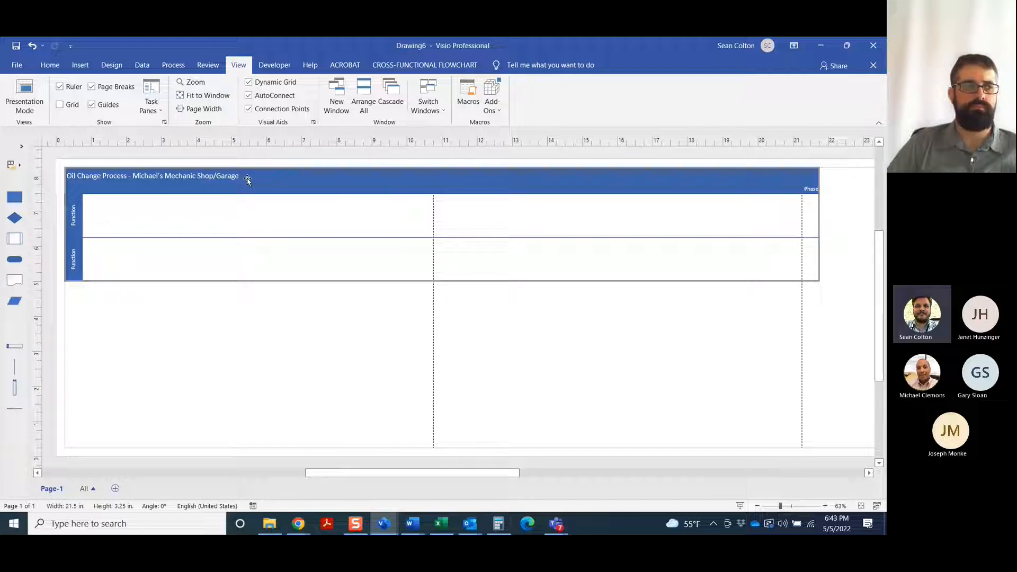
{"action": "left_click", "coordinate": [156, 325]}
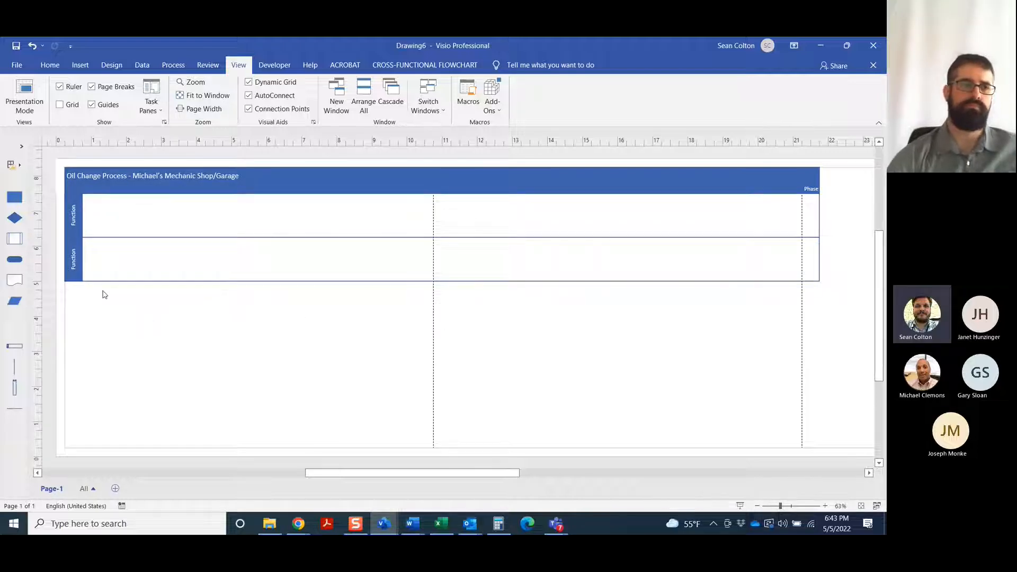
{"action": "left_click", "coordinate": [72, 273]}
{"action": "left_click", "coordinate": [76, 217]}
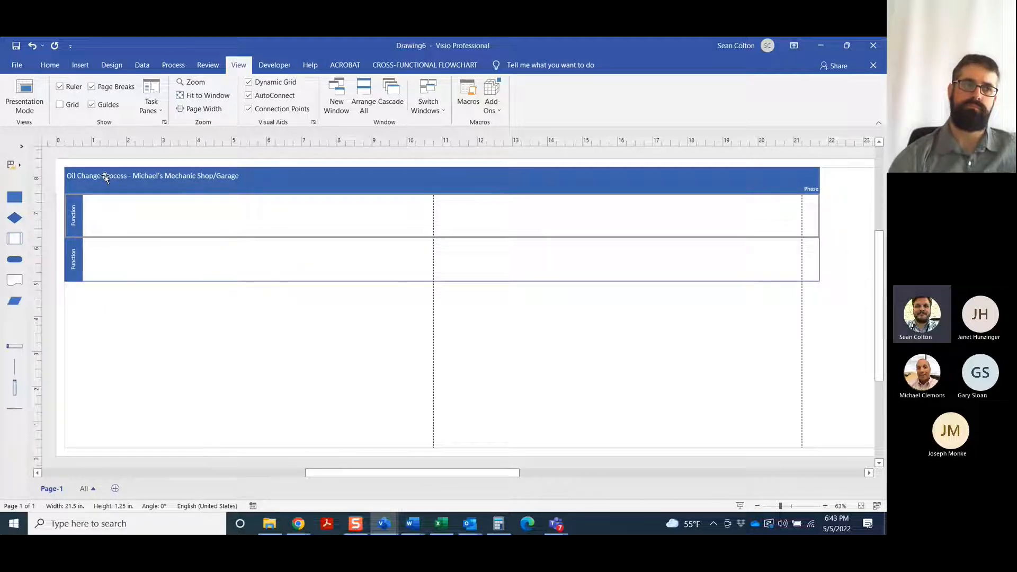
{"action": "left_click", "coordinate": [86, 262]}
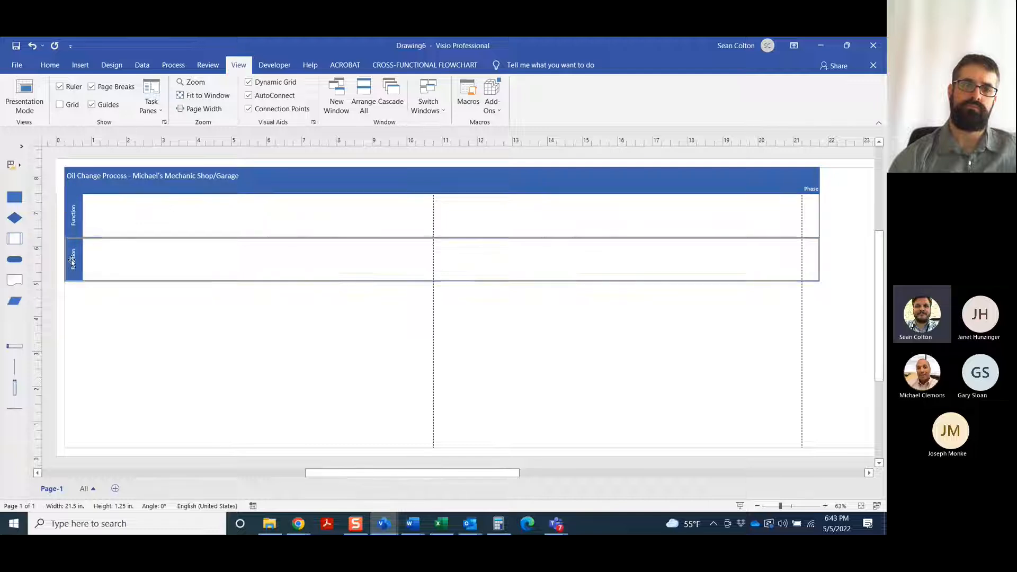
{"action": "right_click", "coordinate": [72, 262]}
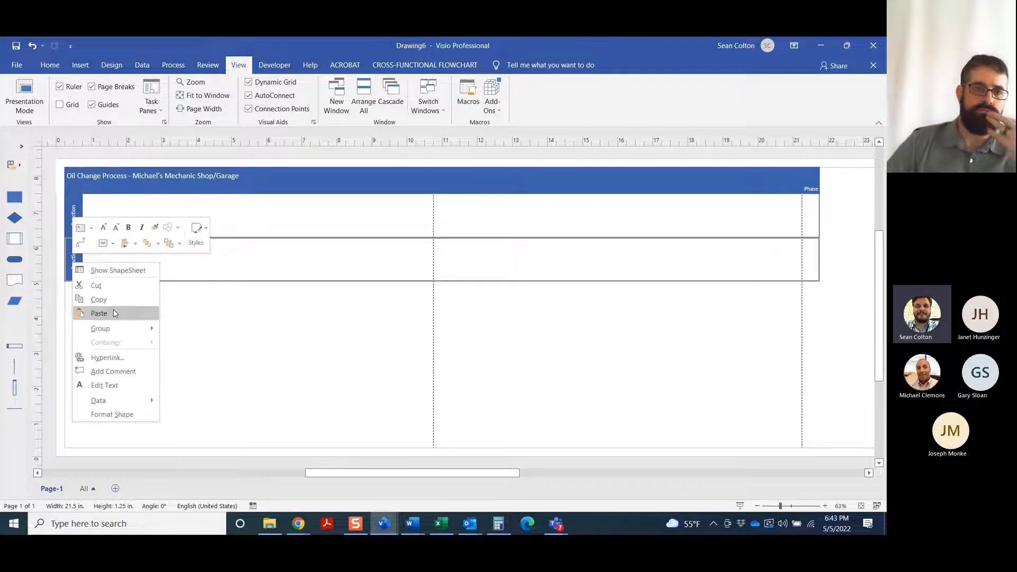
{"action": "left_click", "coordinate": [268, 350]}
{"action": "left_click", "coordinate": [138, 328]}
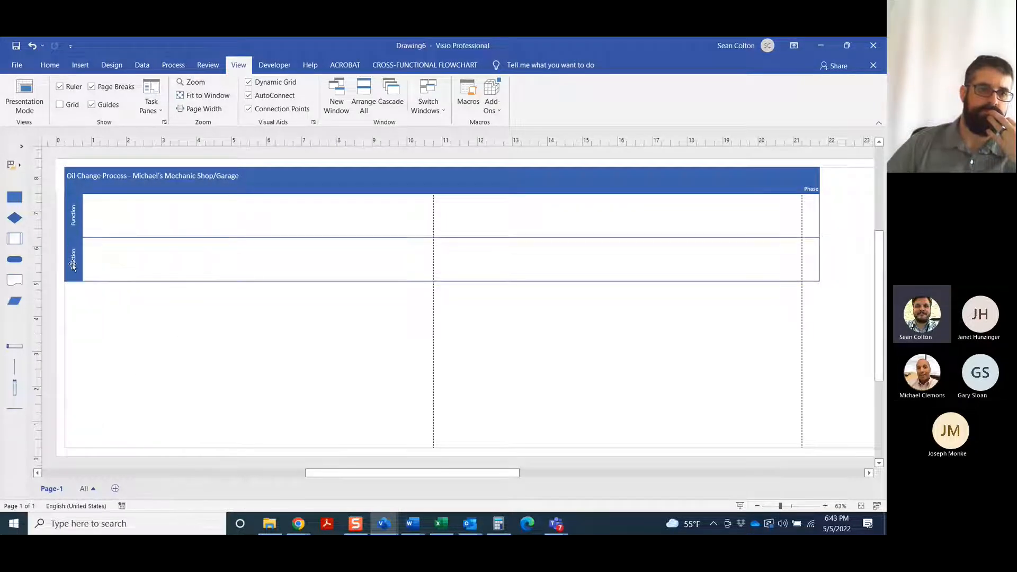
Step: Insert three more swimlanes below the two existing ones
{"action": "right_click", "coordinate": [73, 265]}
{"action": "left_click", "coordinate": [129, 340]}
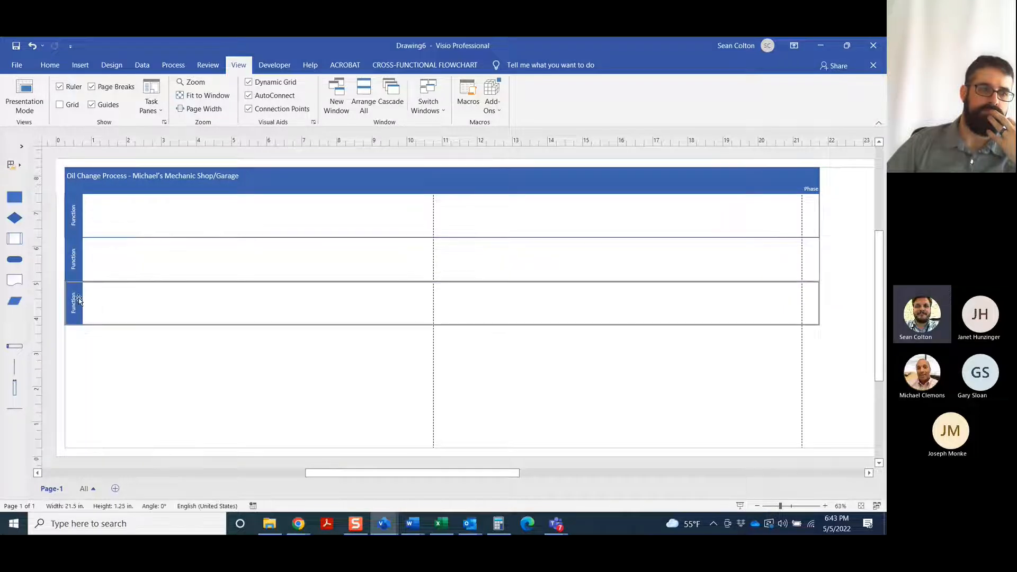
{"action": "right_click", "coordinate": [78, 302]}
{"action": "left_click", "coordinate": [131, 378]}
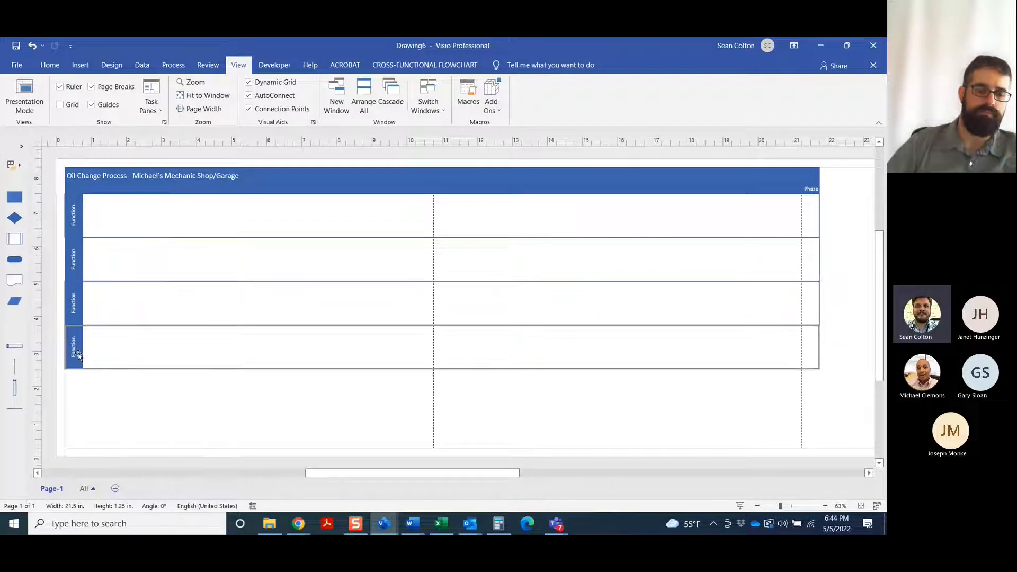
{"action": "right_click", "coordinate": [78, 354]}
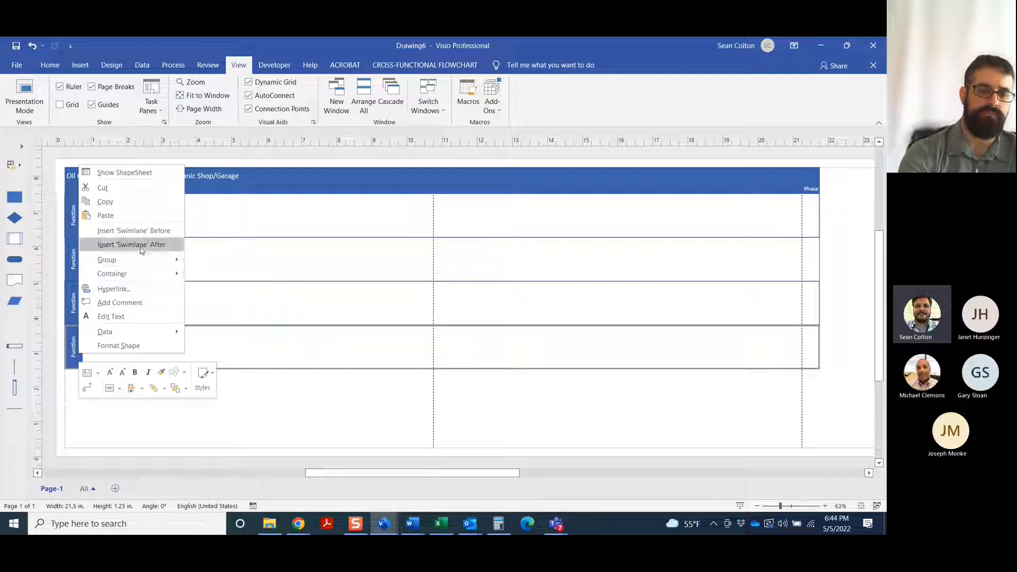
{"action": "left_click", "coordinate": [131, 244]}
{"action": "left_click", "coordinate": [132, 350]}
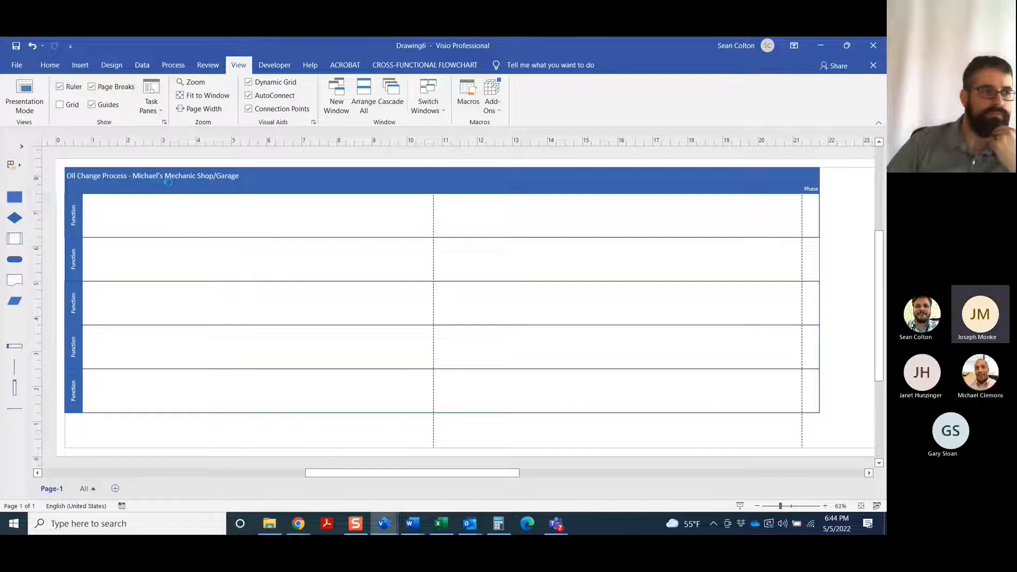
Step: Apply the plain theme with black outlines and white fills to the drawing
{"action": "left_click", "coordinate": [111, 65]}
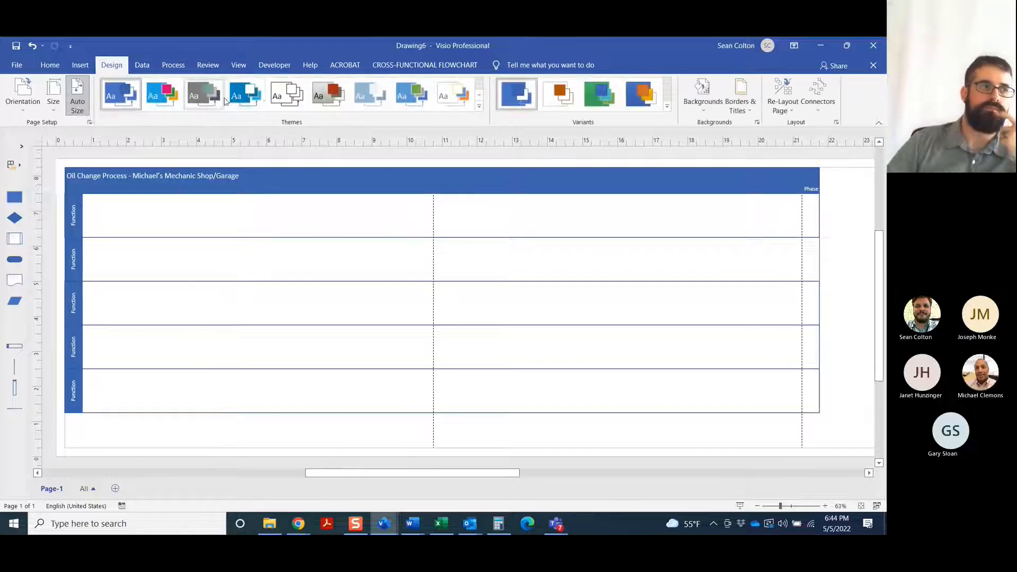
{"action": "left_click", "coordinate": [289, 102]}
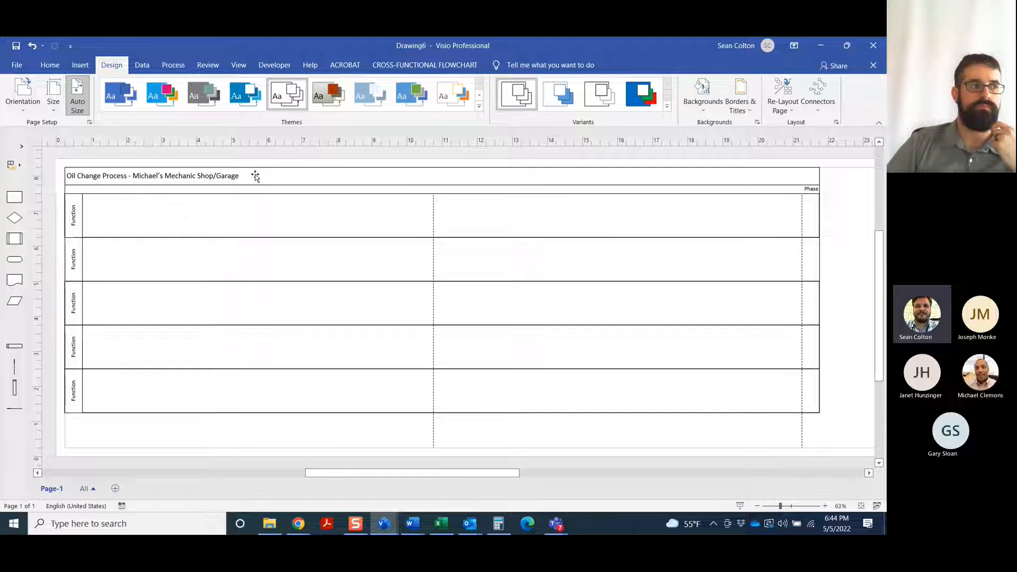
Step: Save the drawing to the Desktop as a Visio drawing named "Oil Change Process Map.vsdx"
{"action": "left_click", "coordinate": [15, 65]}
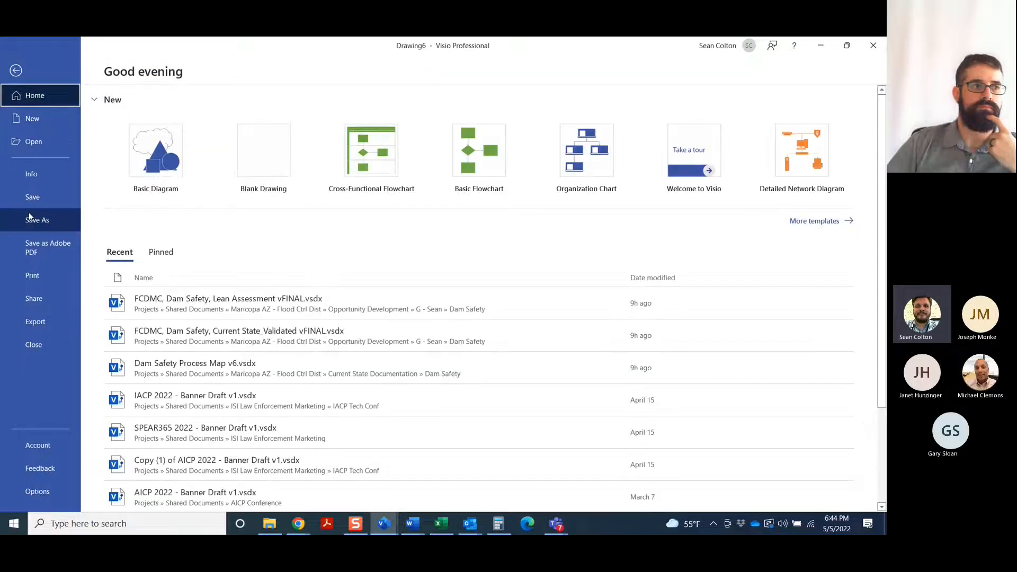
{"action": "left_click", "coordinate": [32, 219]}
{"action": "left_click", "coordinate": [154, 299]}
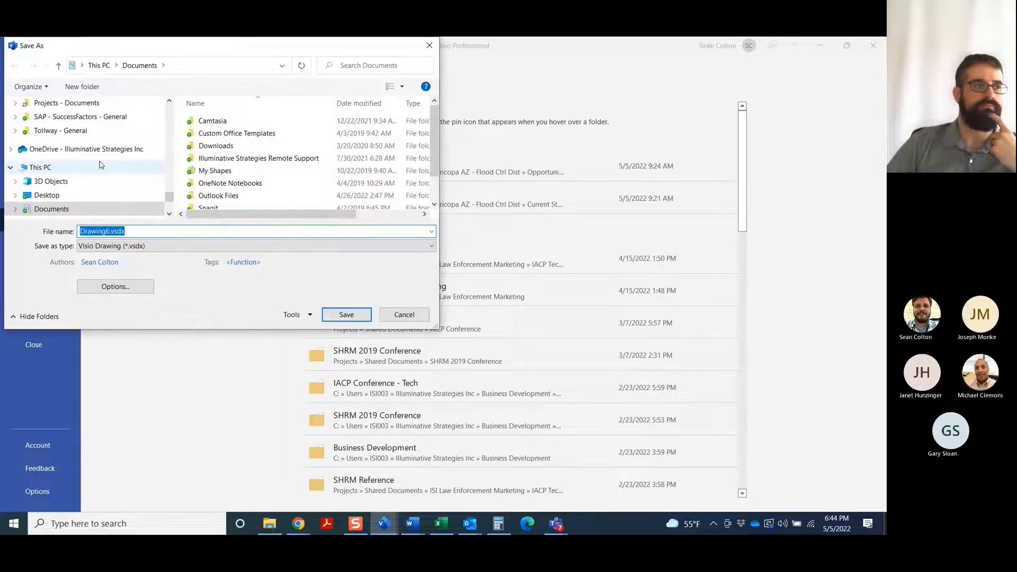
{"action": "left_click", "coordinate": [47, 195]}
{"action": "left_click", "coordinate": [110, 232]}
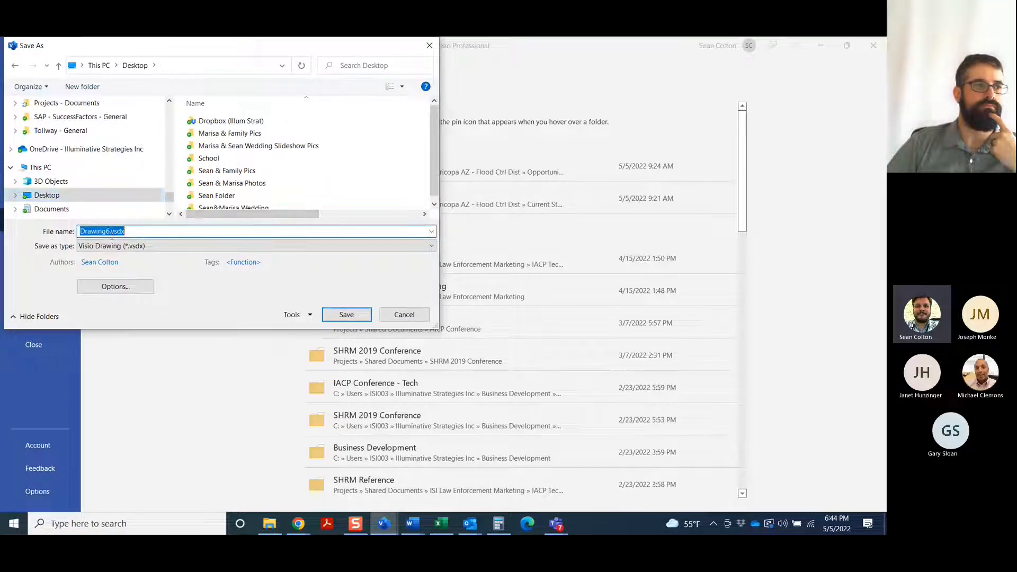
{"action": "left_click", "coordinate": [110, 232]}
{"action": "key", "text": "BackSpace"}
{"action": "key", "text": "BackSpace"}
{"action": "key", "text": "BackSpace"}
{"action": "key", "text": "BackSpace"}
{"action": "key", "text": "BackSpace"}
{"action": "key", "text": "BackSpace"}
{"action": "key", "text": "BackSpace"}
{"action": "key", "text": "BackSpace"}
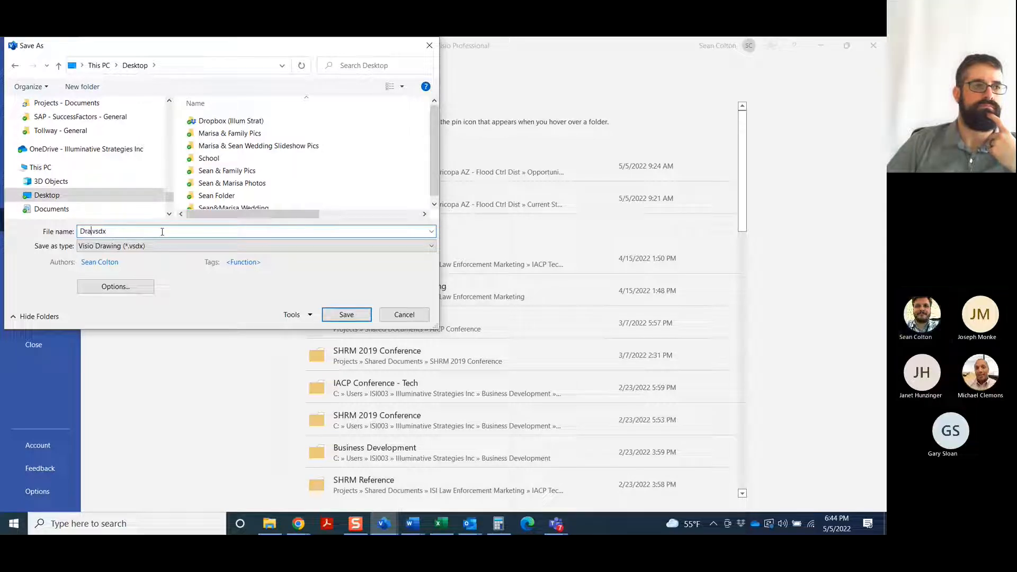
{"action": "type", "text": "Oil Change"}
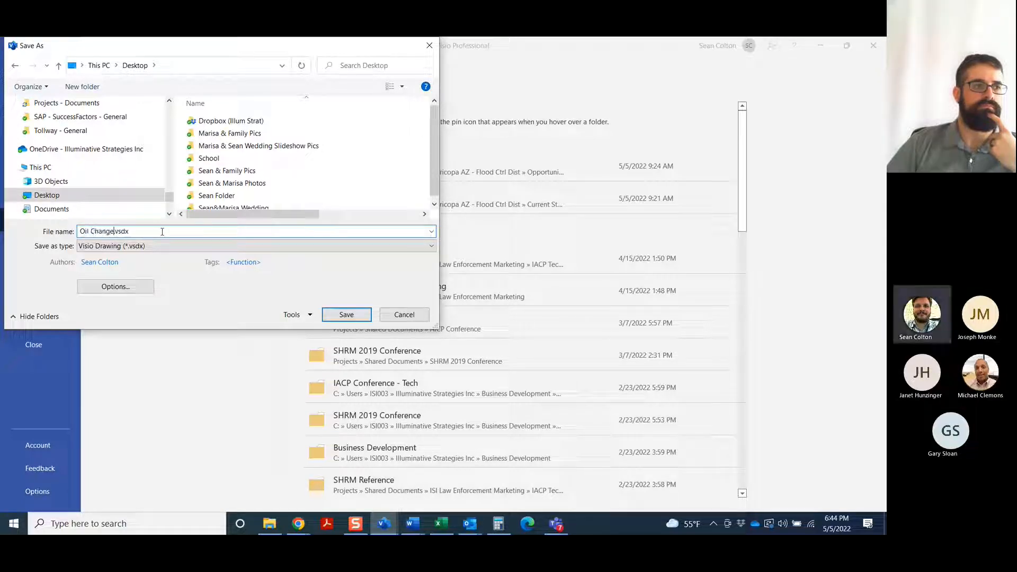
{"action": "type", "text": " Process Map"}
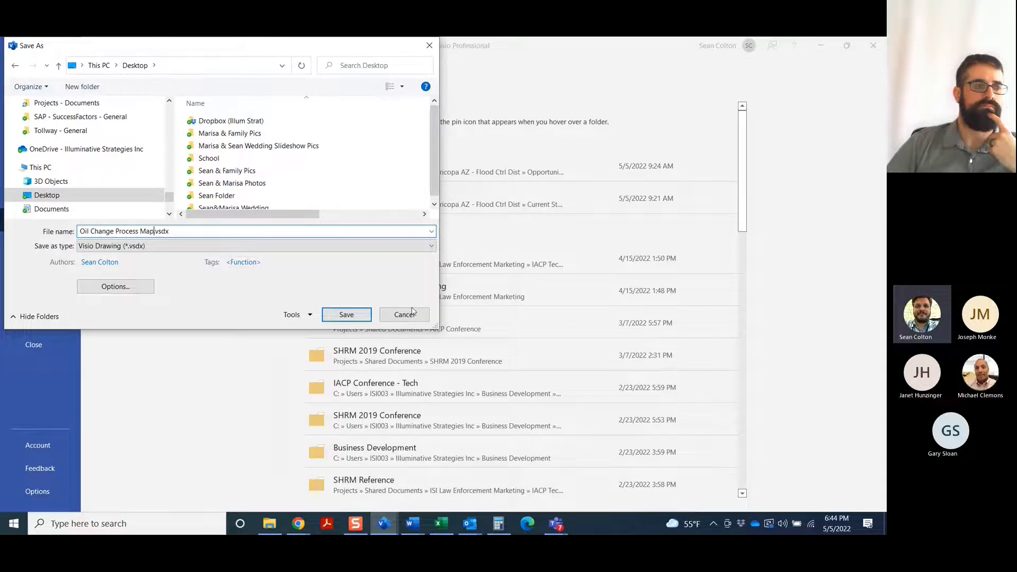
{"action": "left_click", "coordinate": [347, 314]}
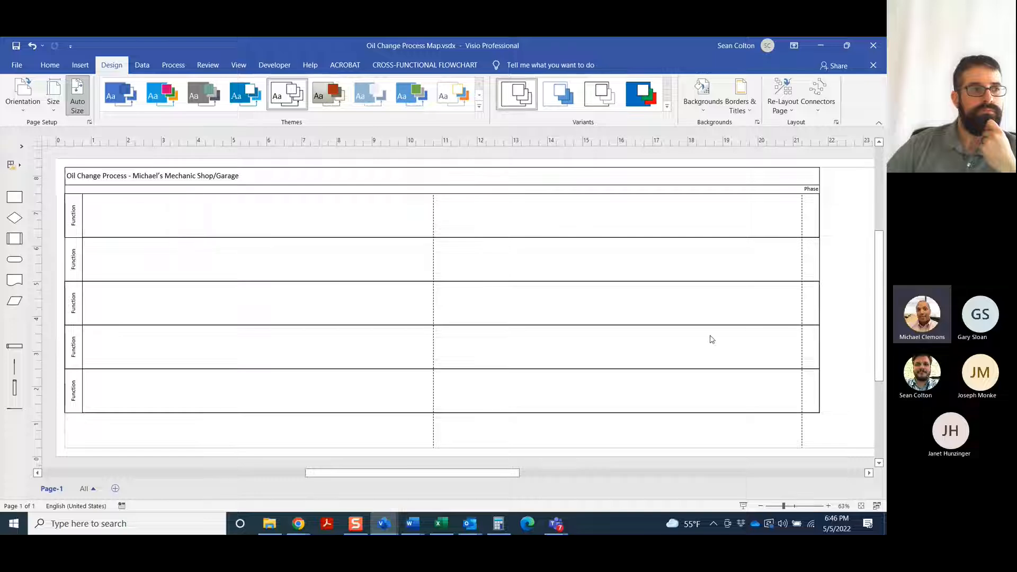
Step: Label the first swimlane "Customer"
{"action": "double_click", "coordinate": [74, 222]}
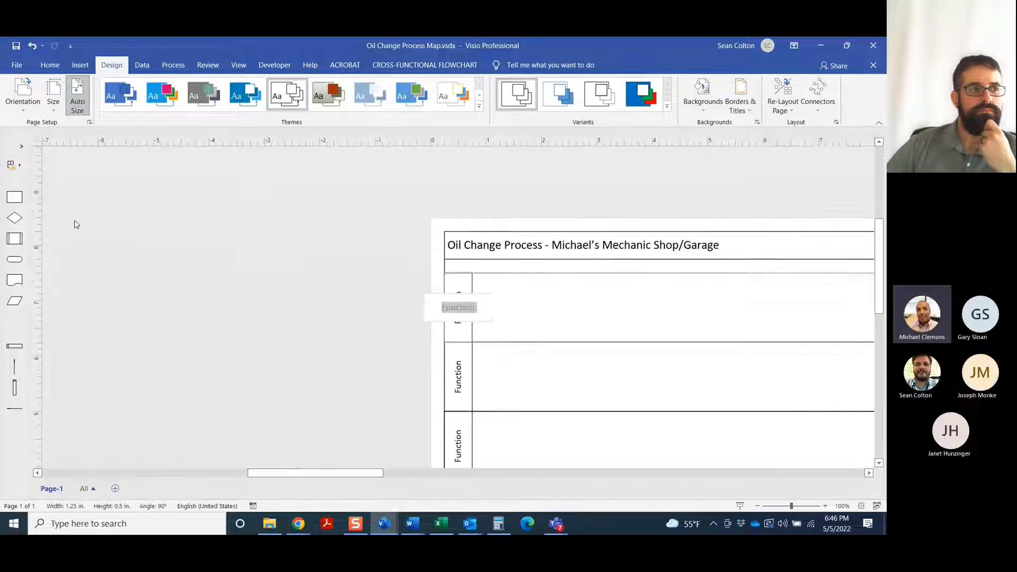
{"action": "type", "text": "Customer"}
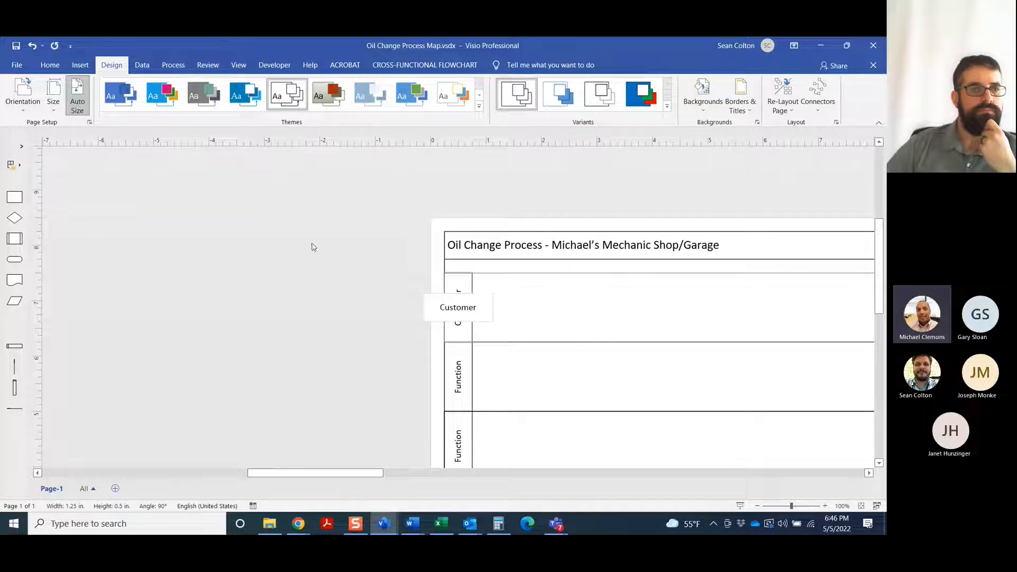
{"action": "left_click", "coordinate": [520, 265]}
{"action": "scroll", "coordinate": [547, 317], "scroll_direction": "down", "scroll_amount": 2}
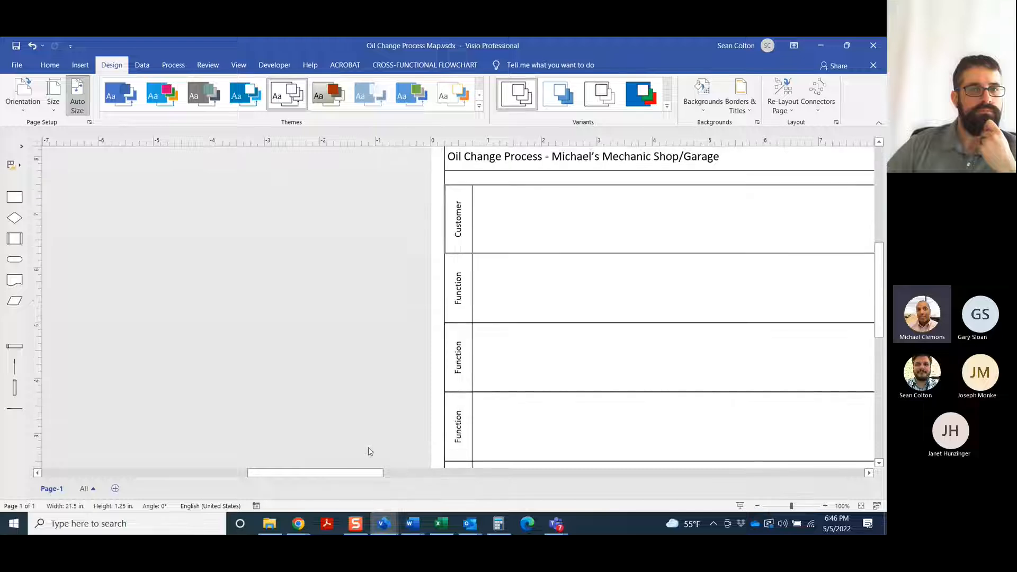
Step: Label the second swimlane, directly below Customer, "Bay Assigner/Director"
{"action": "left_click_drag", "start_coordinate": [348, 473], "coordinate": [398, 476]}
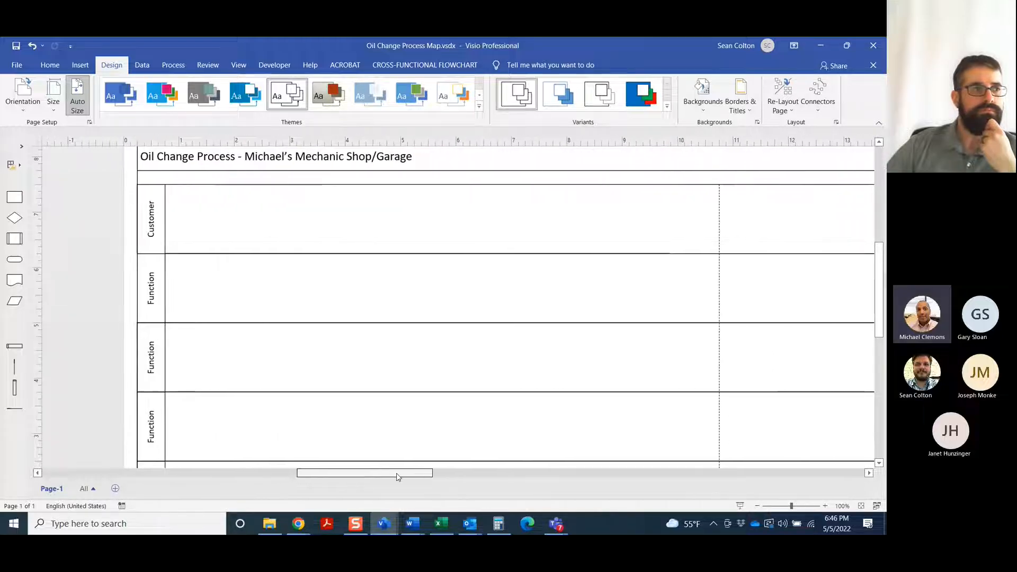
{"action": "double_click", "coordinate": [148, 291]}
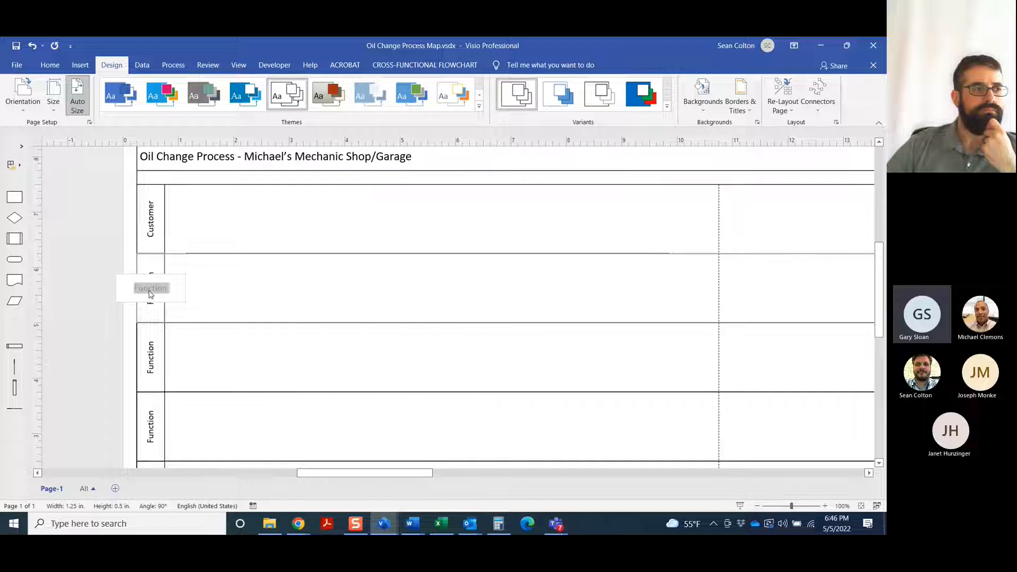
{"action": "type", "text": "Custom"}
{"action": "key", "text": "BackSpace"}
{"action": "key", "text": "BackSpace"}
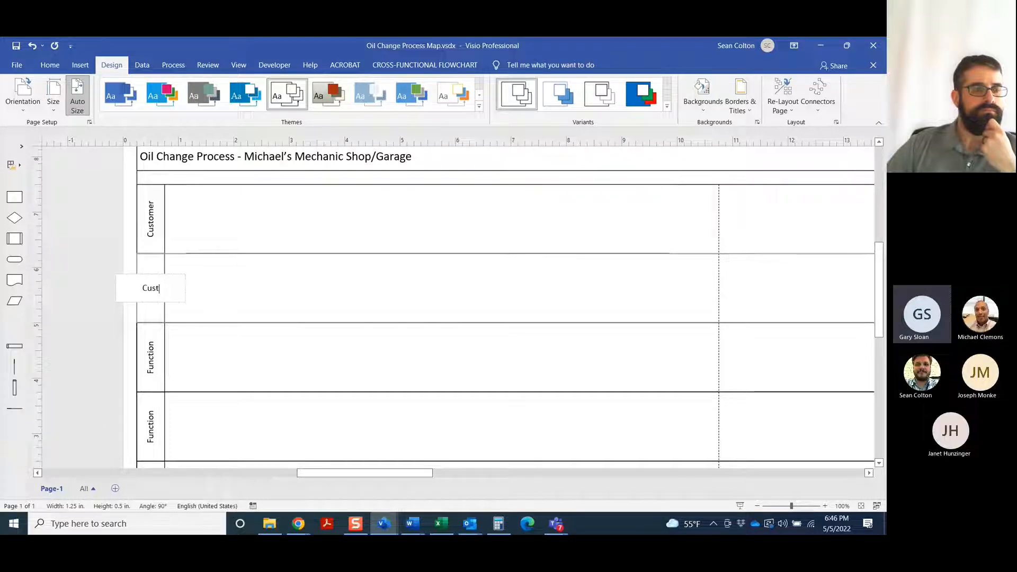
{"action": "key", "text": "BackSpace"}
{"action": "key", "text": "BackSpace"}
{"action": "key", "text": "BackSpace"}
{"action": "key", "text": "BackSpace"}
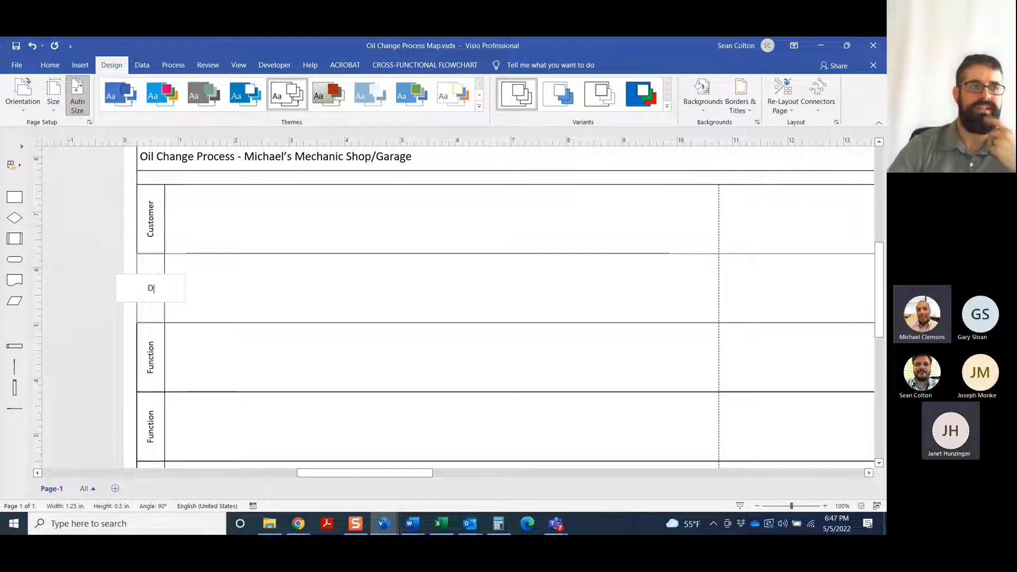
{"action": "type", "text": "Dire"}
{"action": "key", "text": "BackSpace"}
{"action": "key", "text": "BackSpace"}
{"action": "key", "text": "BackSpace"}
{"action": "key", "text": "BackSpace"}
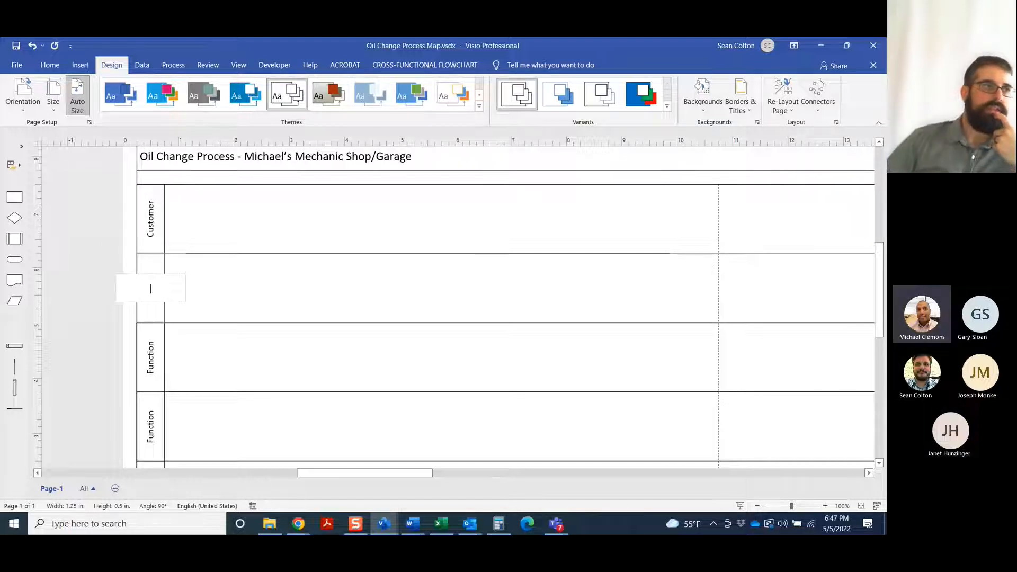
{"action": "type", "text": "Bay "}
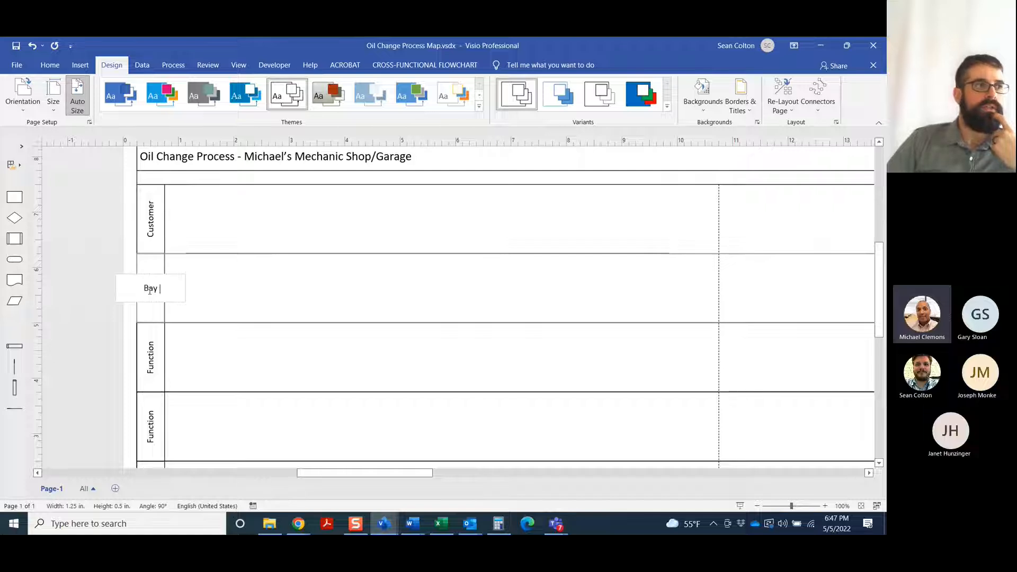
{"action": "type", "text": "Ass"}
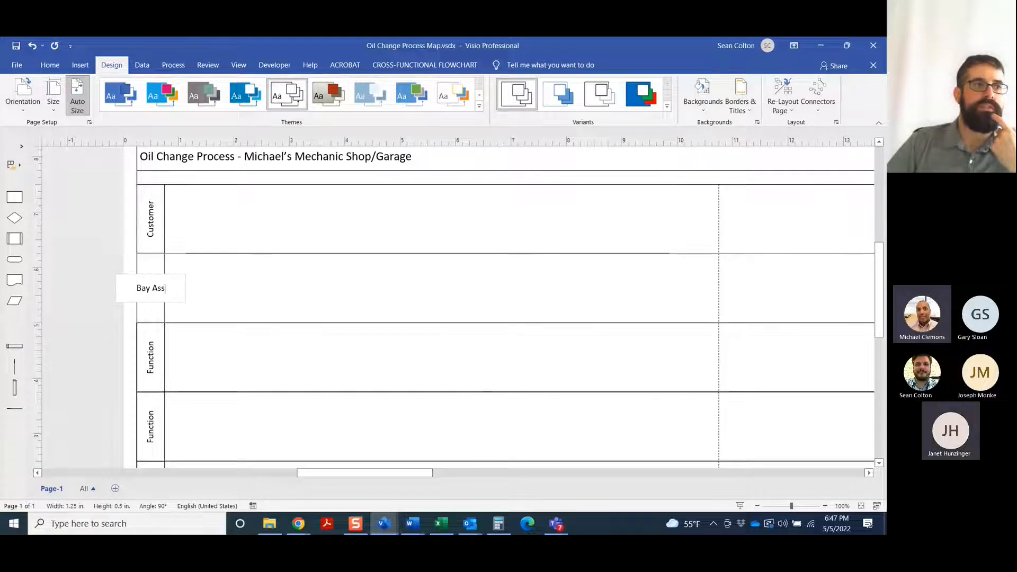
{"action": "type", "text": "ignor"}
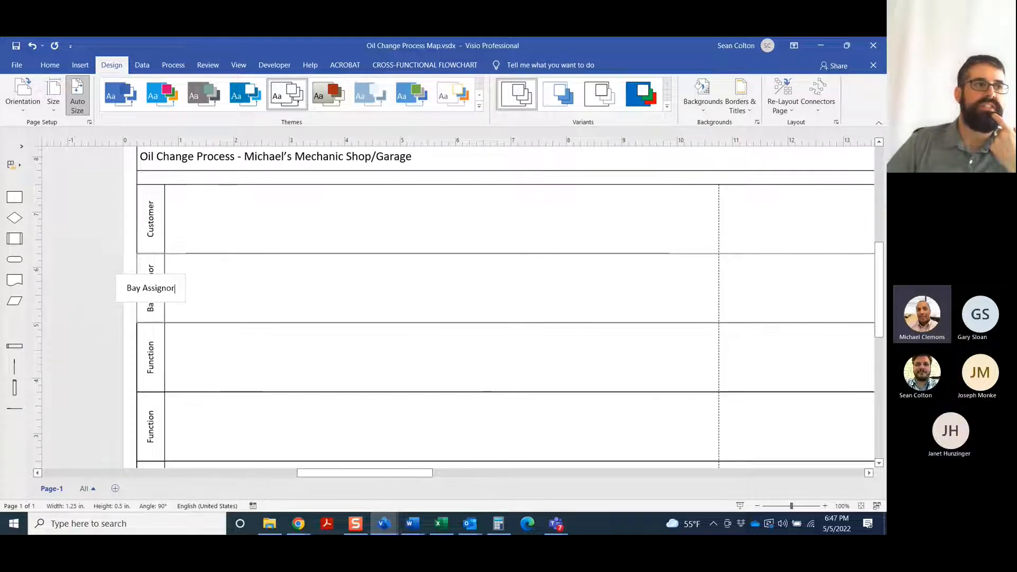
{"action": "key", "text": "BackSpace"}
{"action": "key", "text": "BackSpace"}
{"action": "type", "text": "er/"}
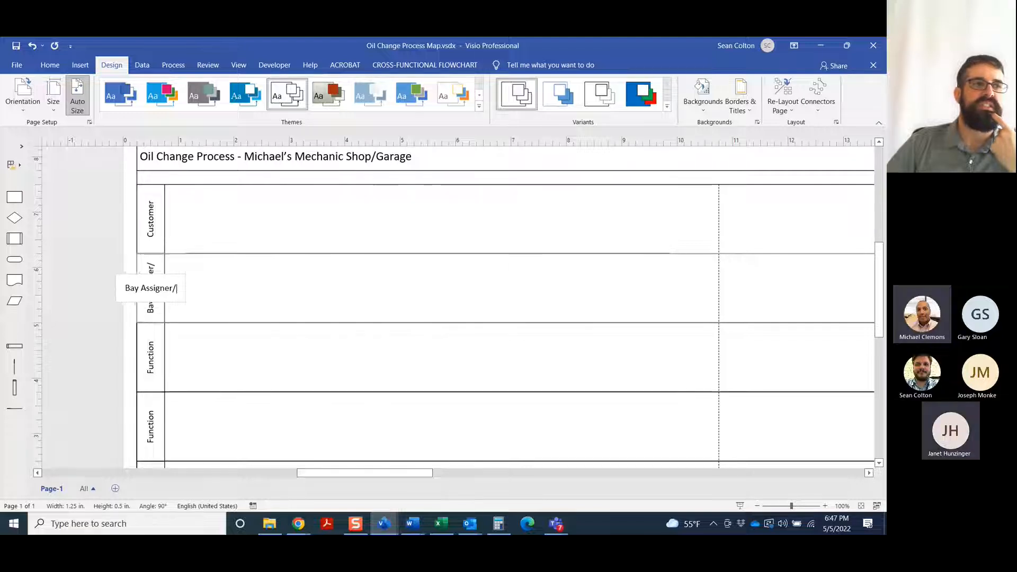
{"action": "type", "text": "Director"}
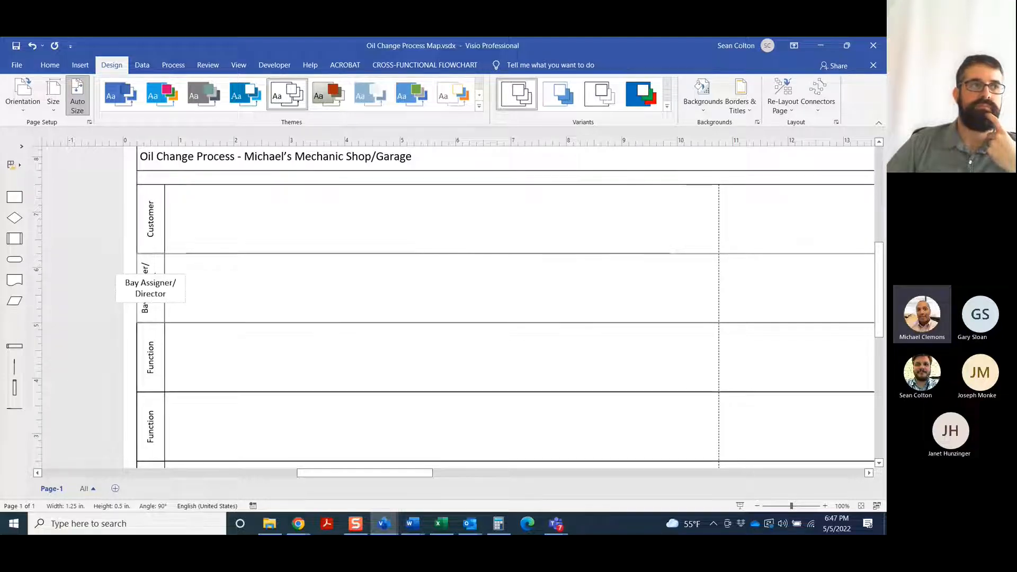
{"action": "left_click", "coordinate": [283, 304]}
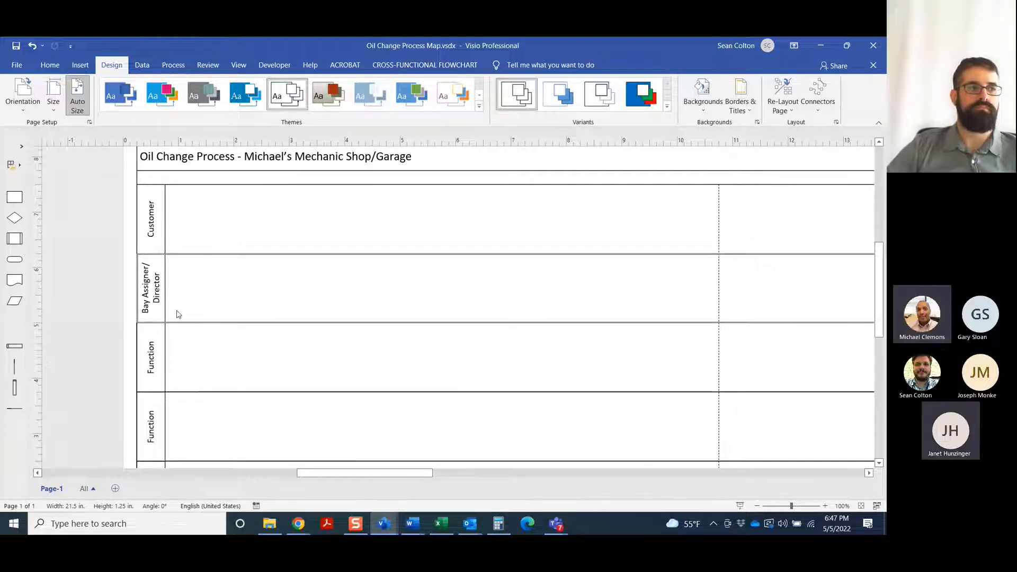
Step: Label the third swimlane "Cashier/Admin"
{"action": "double_click", "coordinate": [152, 358]}
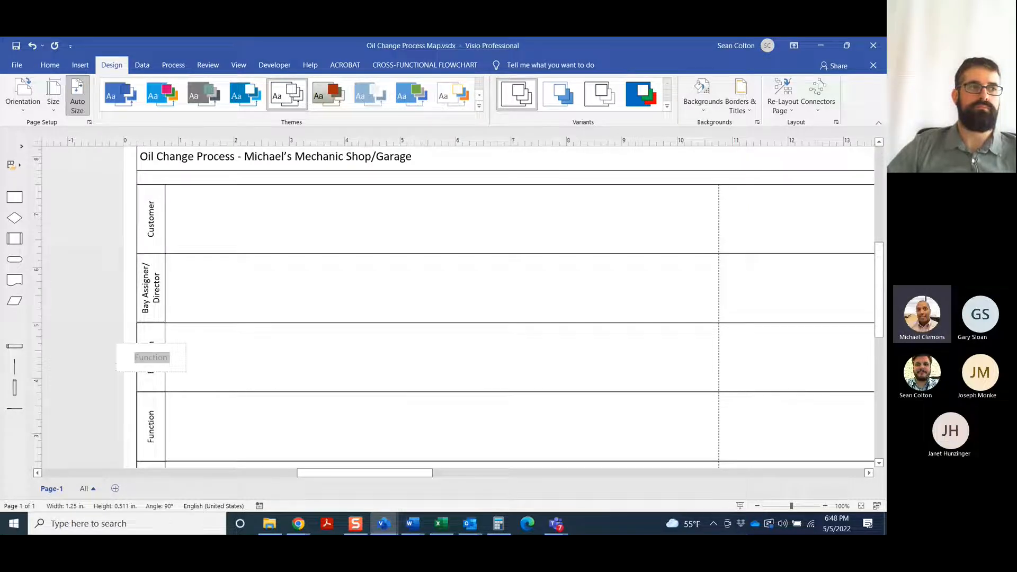
{"action": "type", "text": "Cashier"}
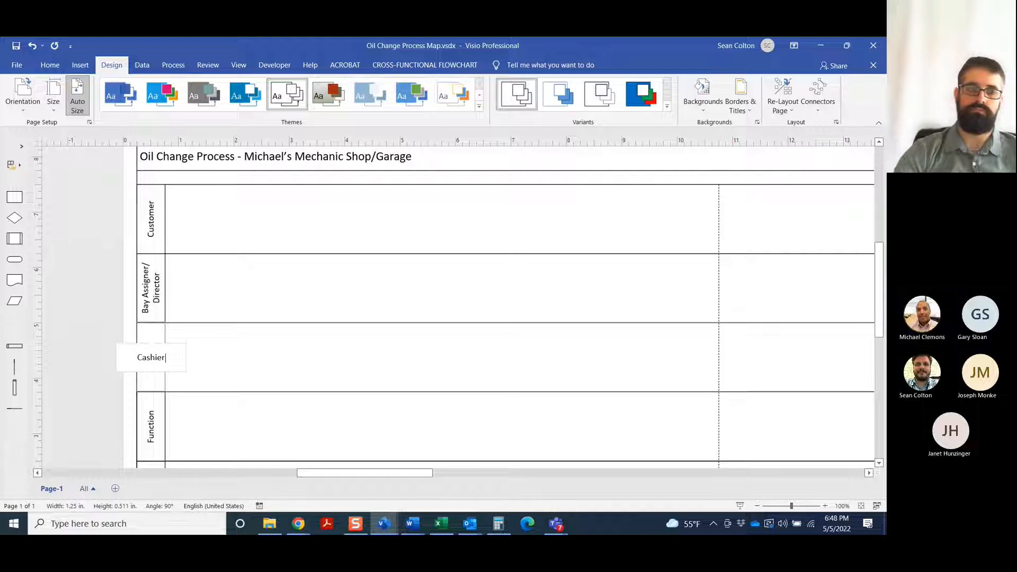
{"action": "type", "text": "/Admin"}
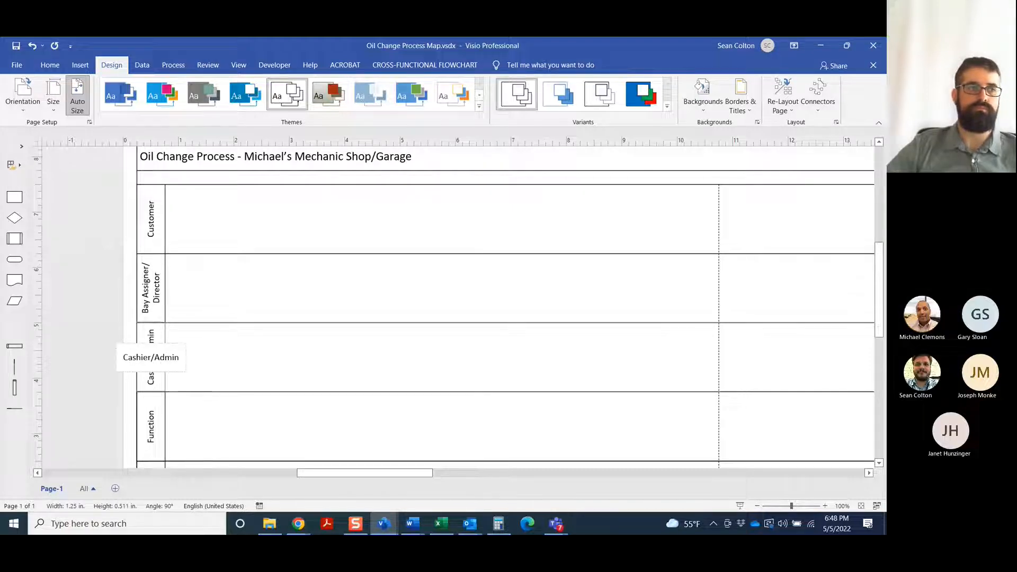
{"action": "left_click", "coordinate": [289, 355]}
Step: Shorten the third swimlane's label to "Admin" by removing the cashier part
{"action": "scroll", "coordinate": [325, 334], "scroll_direction": "down", "scroll_amount": 3}
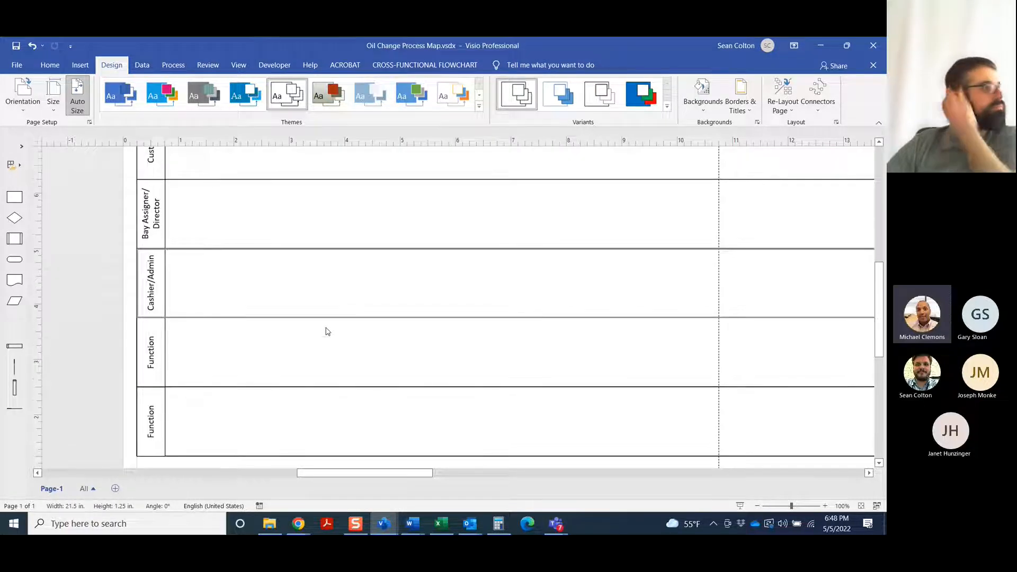
{"action": "scroll", "coordinate": [326, 328], "scroll_direction": "down", "scroll_amount": 1}
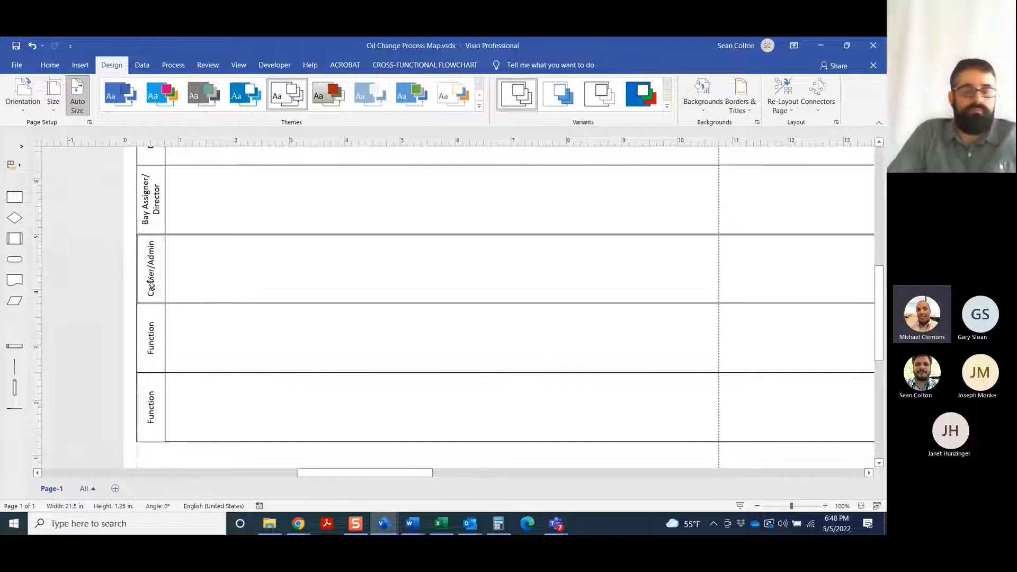
{"action": "double_click", "coordinate": [150, 284]}
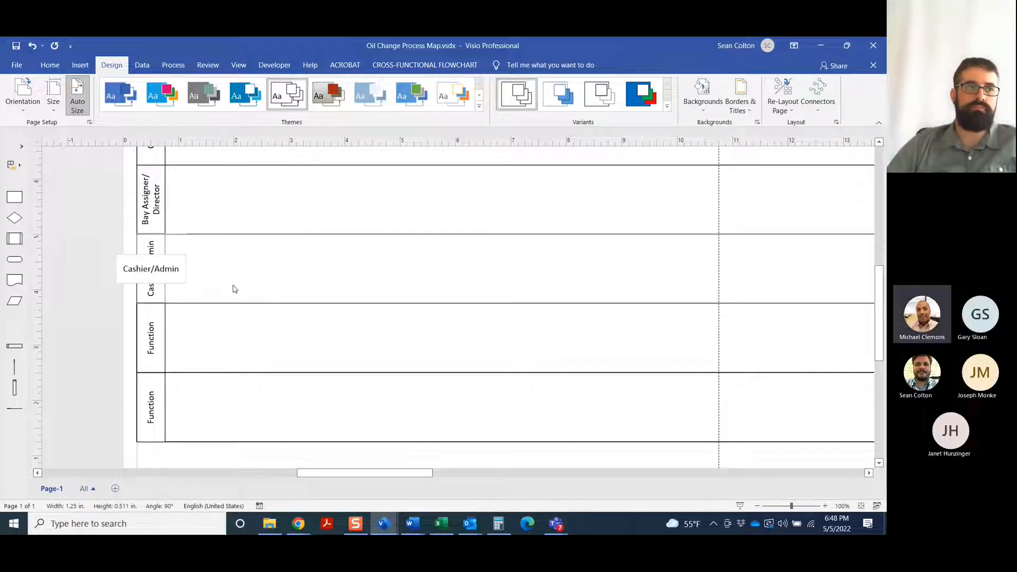
{"action": "key", "text": "BackSpace"}
{"action": "key", "text": "BackSpace"}
{"action": "key", "text": "BackSpace"}
{"action": "key", "text": "BackSpace"}
{"action": "key", "text": "BackSpace"}
{"action": "key", "text": "BackSpace"}
{"action": "key", "text": "BackSpace"}
{"action": "key", "text": "BackSpace"}
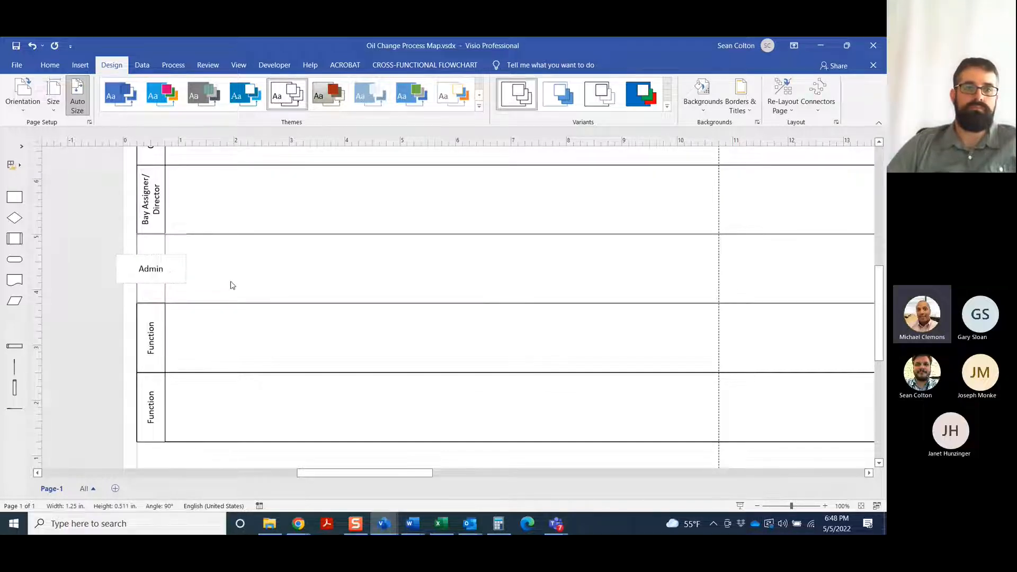
{"action": "left_click", "coordinate": [277, 282]}
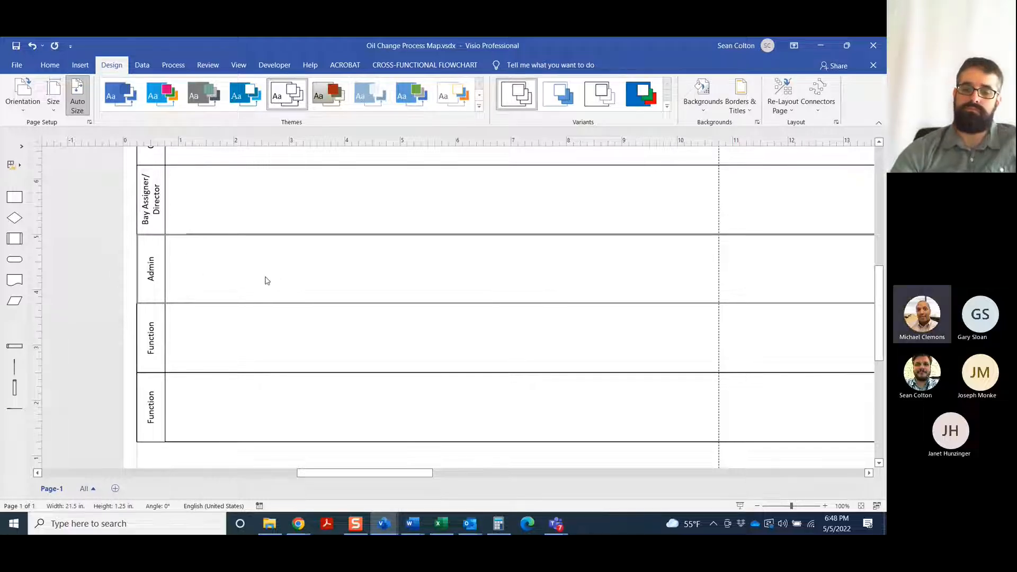
Step: Add a process box at the start of the Admin lane reading "Logs info about the car, model make, and then logs into comp."
{"action": "left_click_drag", "start_coordinate": [14, 197], "coordinate": [206, 268]}
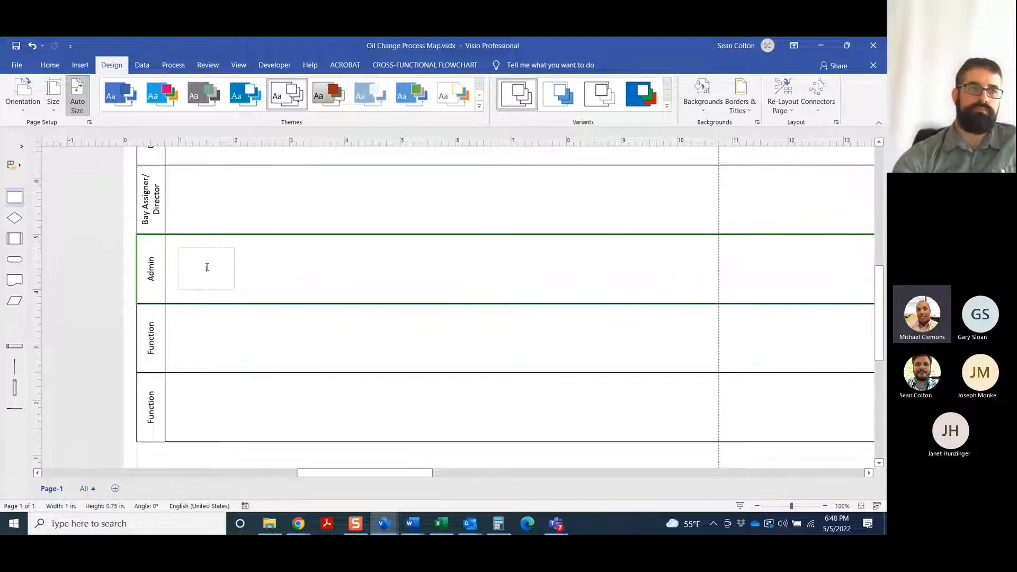
{"action": "type", "text": "Logs in"}
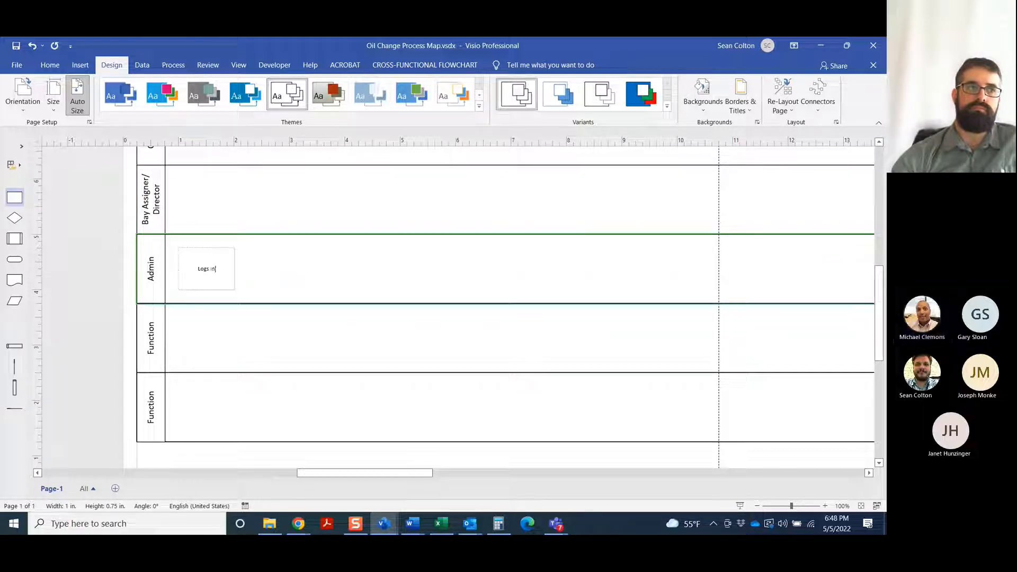
{"action": "type", "text": "fo about "}
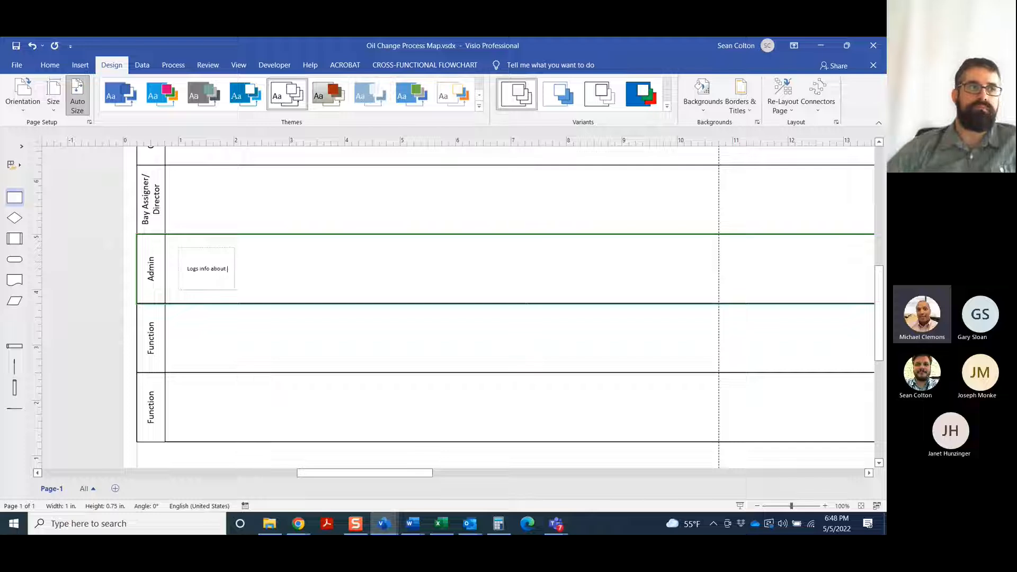
{"action": "type", "text": "the car, model make"}
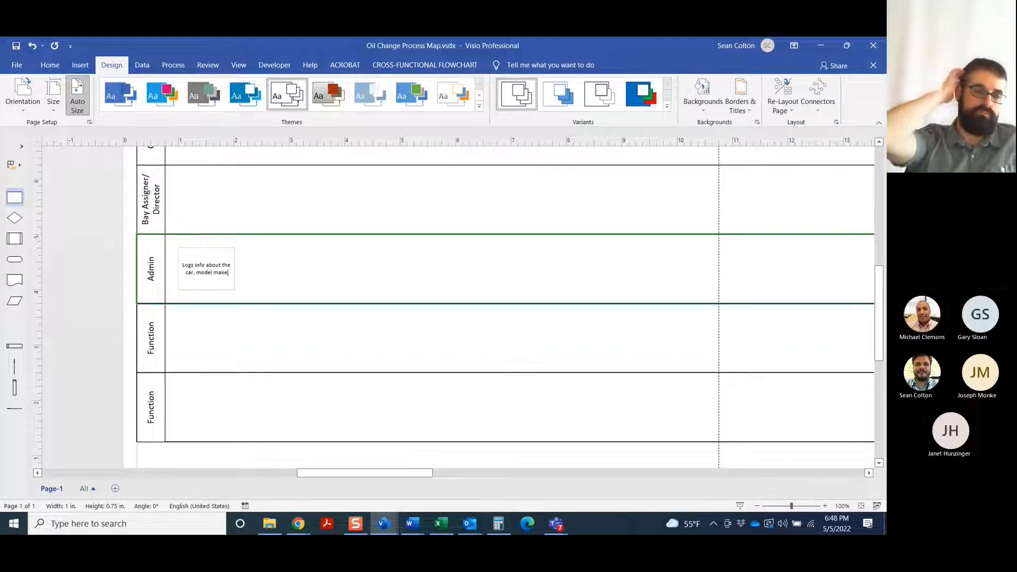
{"action": "type", "text": ", and thens"}
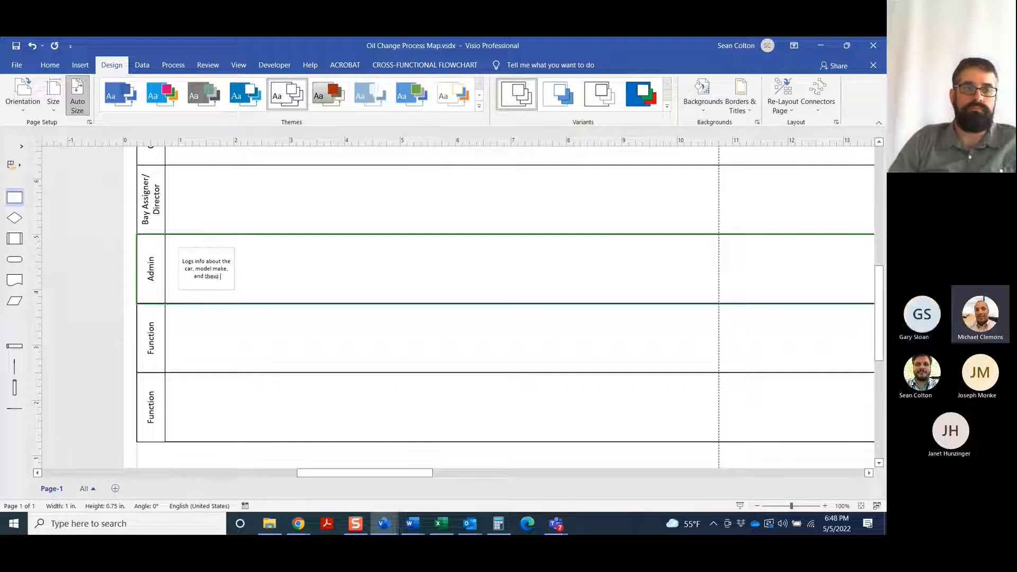
{"action": "key", "text": "BackSpace"}
{"action": "type", "text": "logs into "}
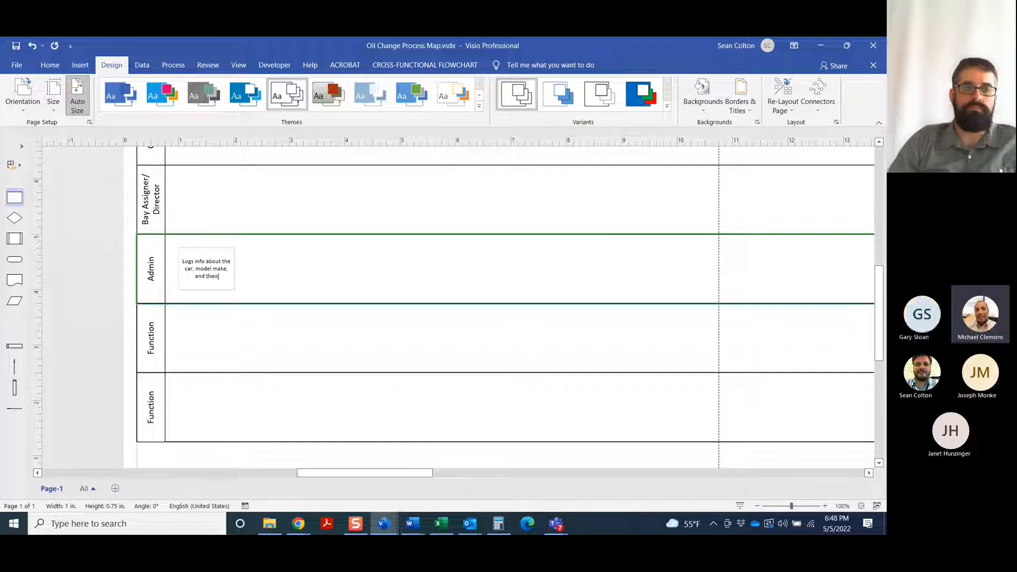
{"action": "type", "text": "comp"}
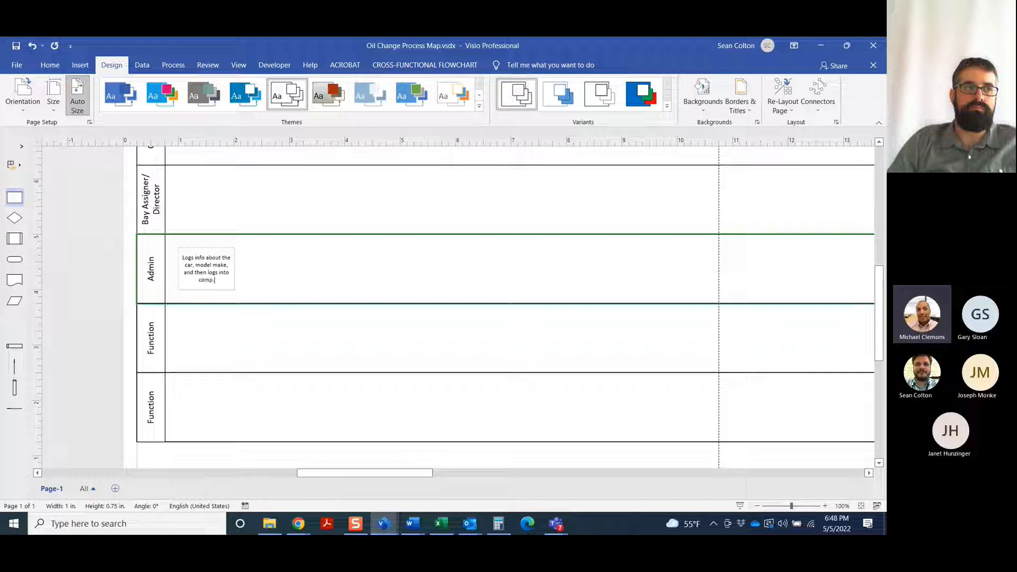
Step: Label the fourth swimlane, directly below Admin, "Oil Change Tech"
{"action": "double_click", "coordinate": [151, 356]}
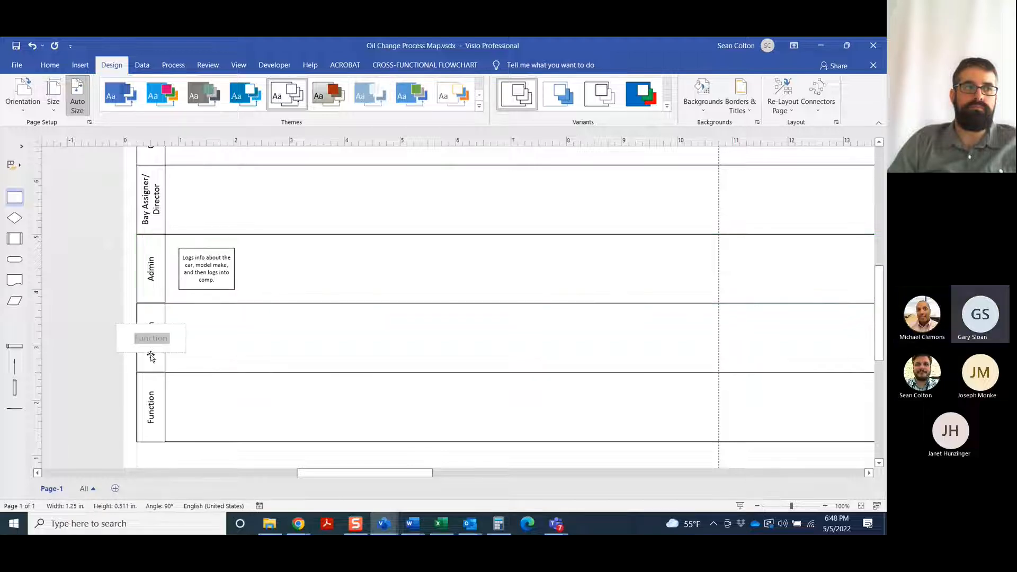
{"action": "type", "text": "Oil Change Tech"}
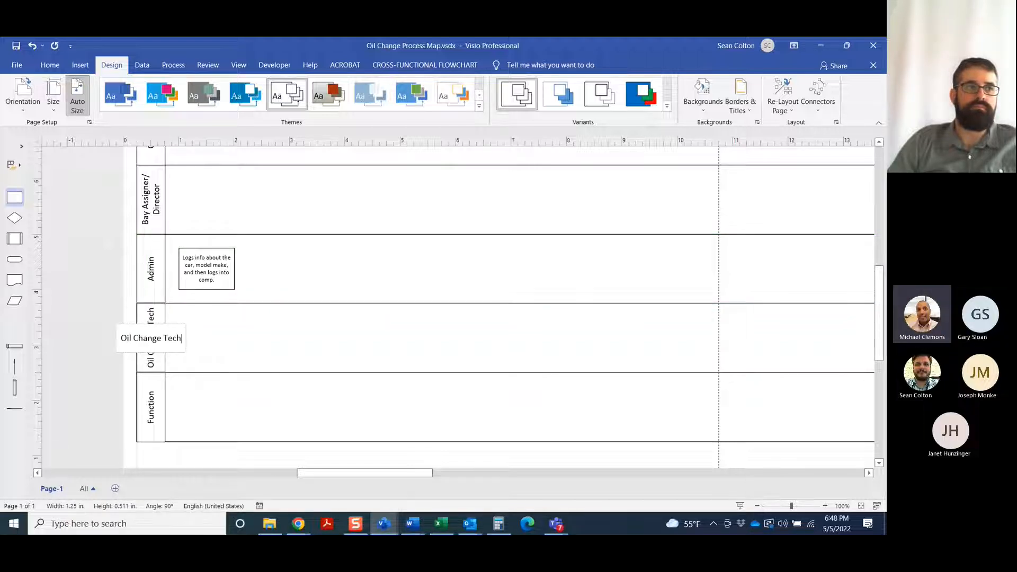
{"action": "left_click", "coordinate": [259, 352]}
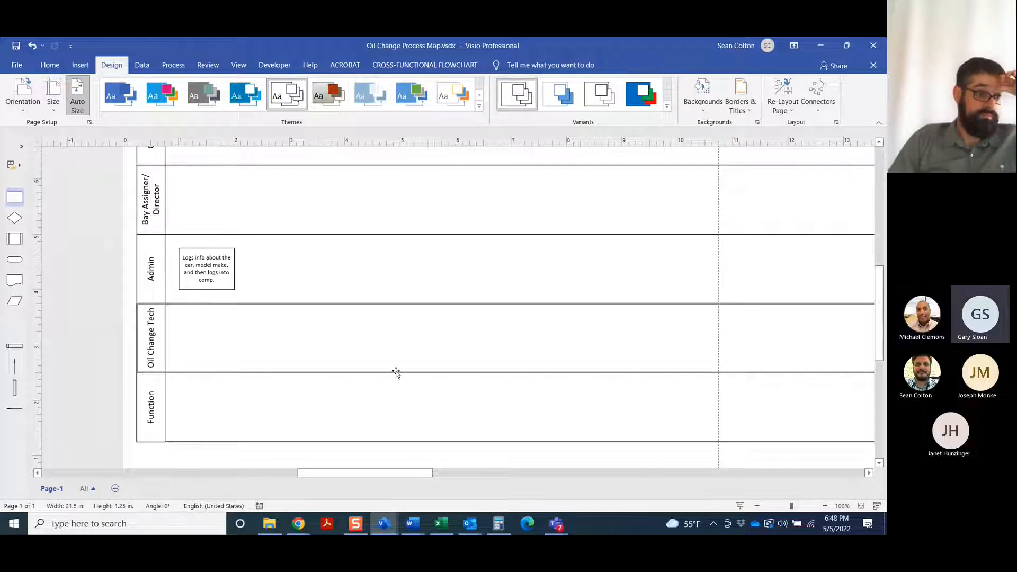
Step: Increase the font size of the text in the Admin lane's process box
{"action": "left_click", "coordinate": [219, 264]}
{"action": "right_click", "coordinate": [220, 264]}
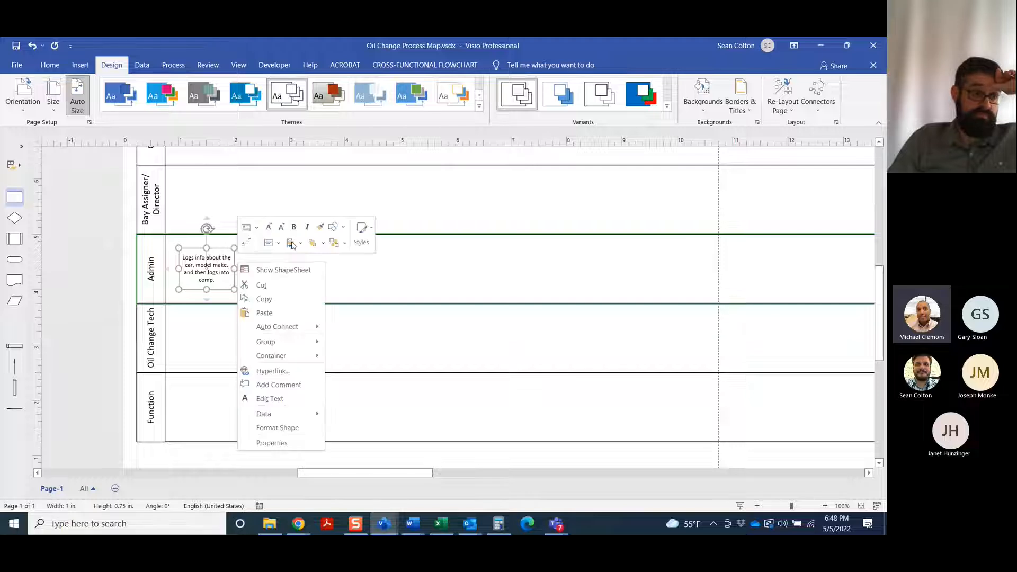
{"action": "left_click", "coordinate": [269, 226]}
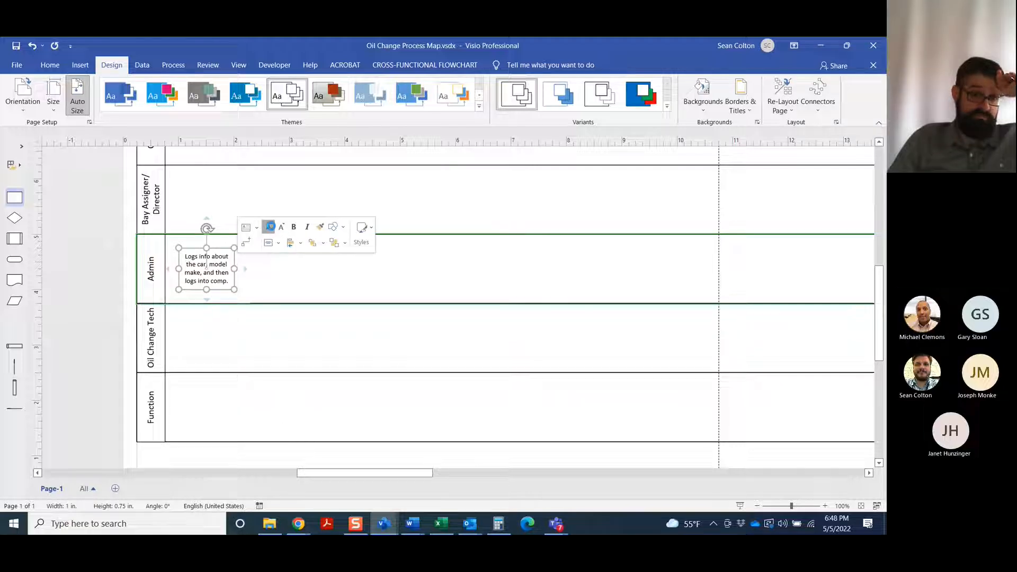
Step: Label the fifth swimlane "Cashier"
{"action": "double_click", "coordinate": [151, 407]}
{"action": "type", "text": "Cashier"}
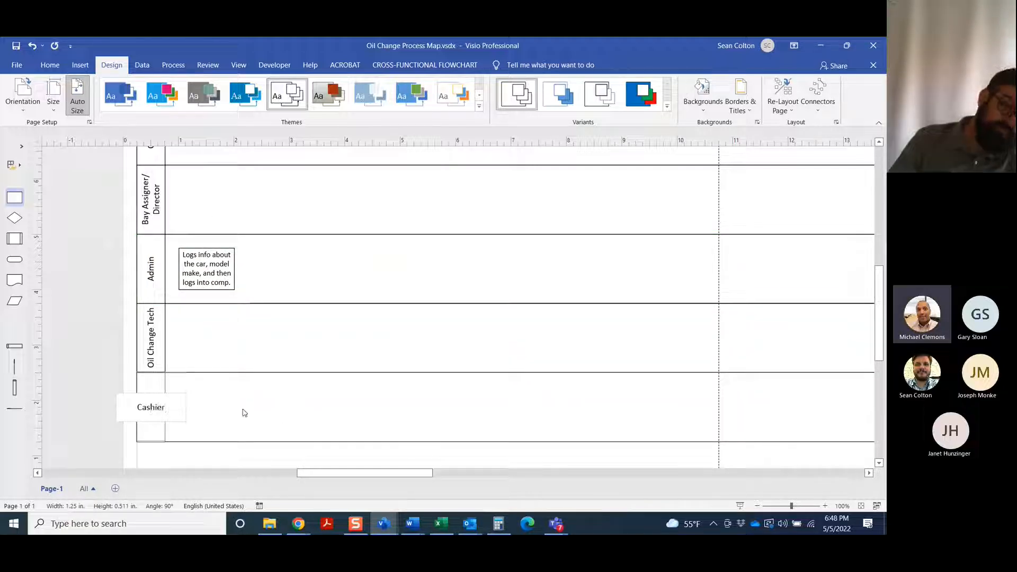
Step: Insert a new swimlane below the Cashier lane and begin its label with "Technology ("
{"action": "left_click", "coordinate": [205, 415]}
{"action": "scroll", "coordinate": [200, 415], "scroll_direction": "down", "scroll_amount": 1}
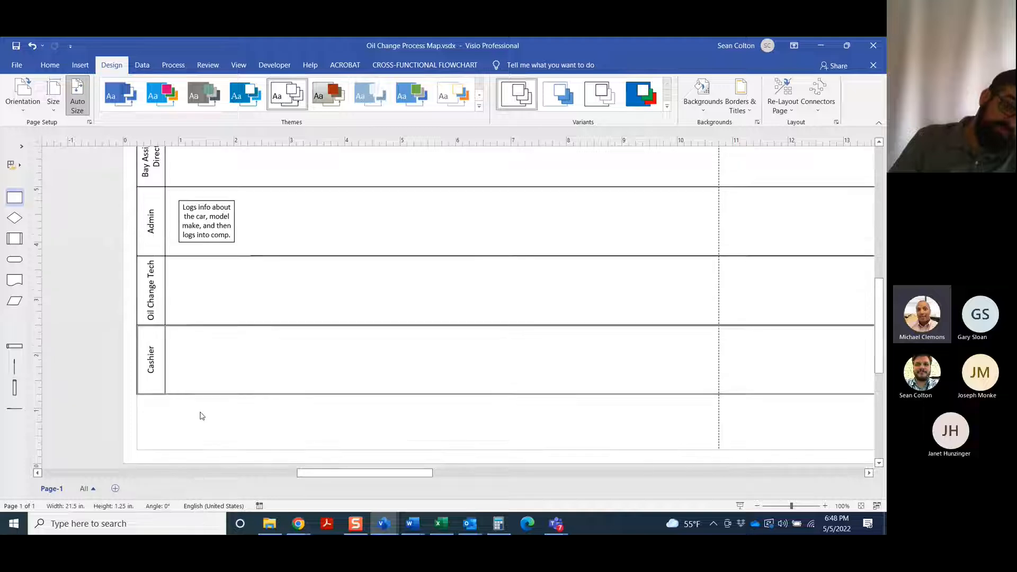
{"action": "right_click", "coordinate": [159, 364]}
{"action": "left_click", "coordinate": [370, 396]}
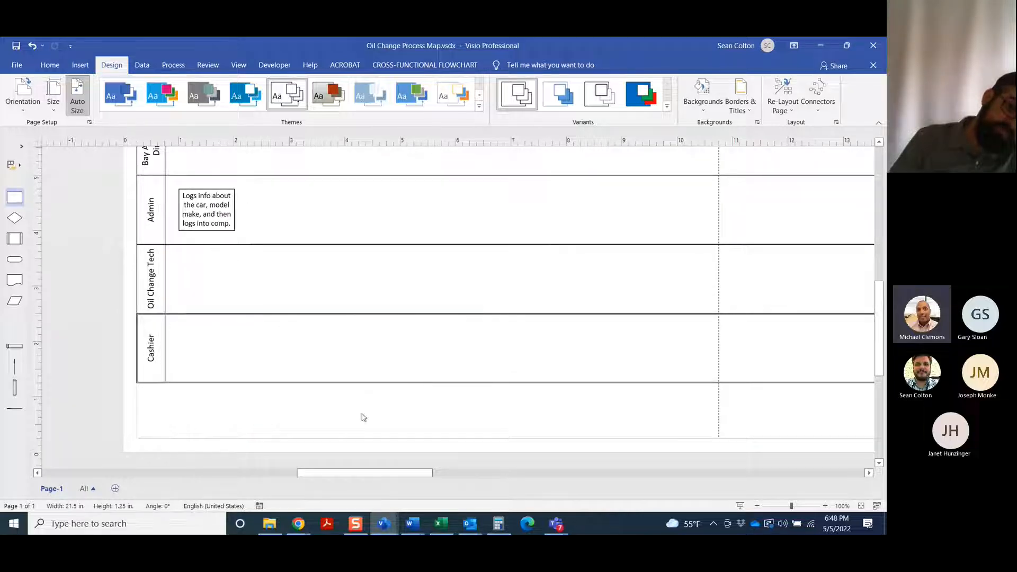
{"action": "right_click", "coordinate": [145, 365]}
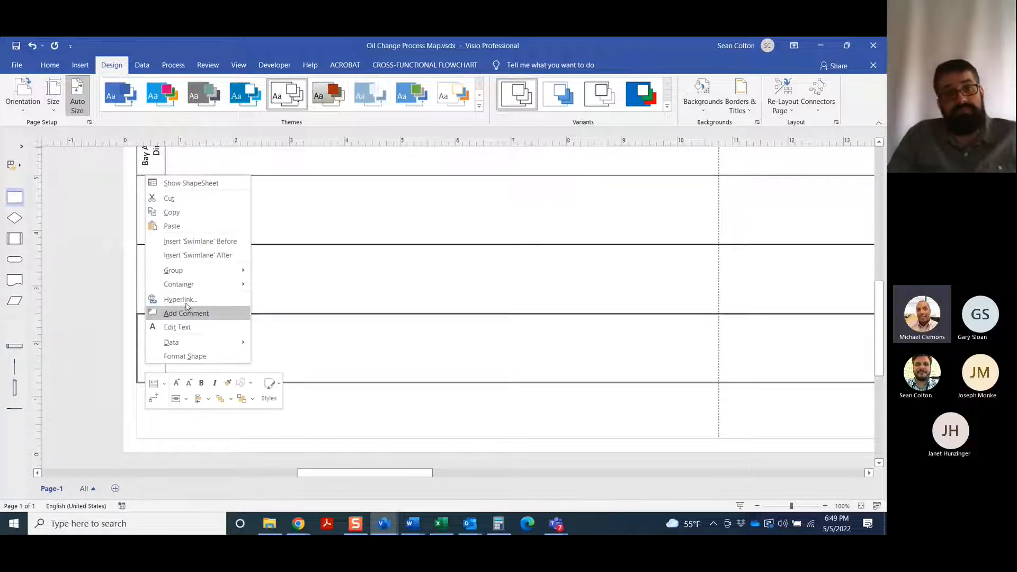
{"action": "left_click", "coordinate": [196, 272]}
{"action": "double_click", "coordinate": [167, 392]}
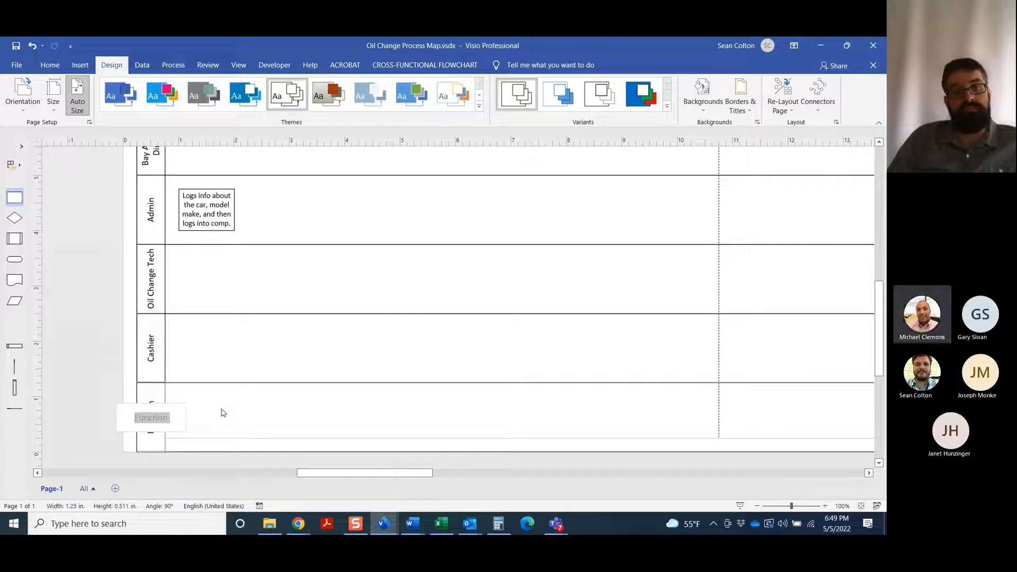
{"action": "type", "text": "Technology ("}
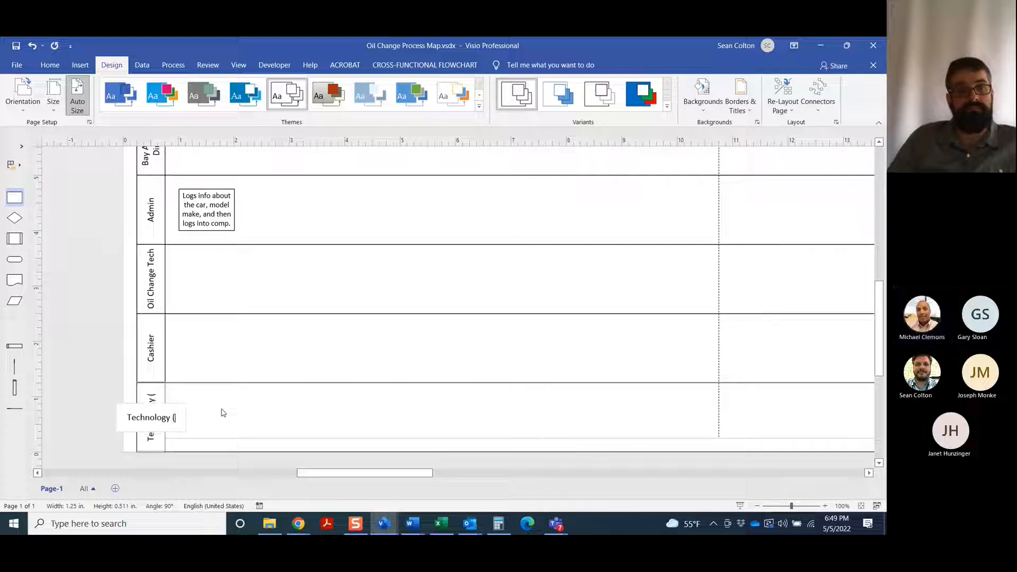
{"action": "type", "text": "POS Sys"}
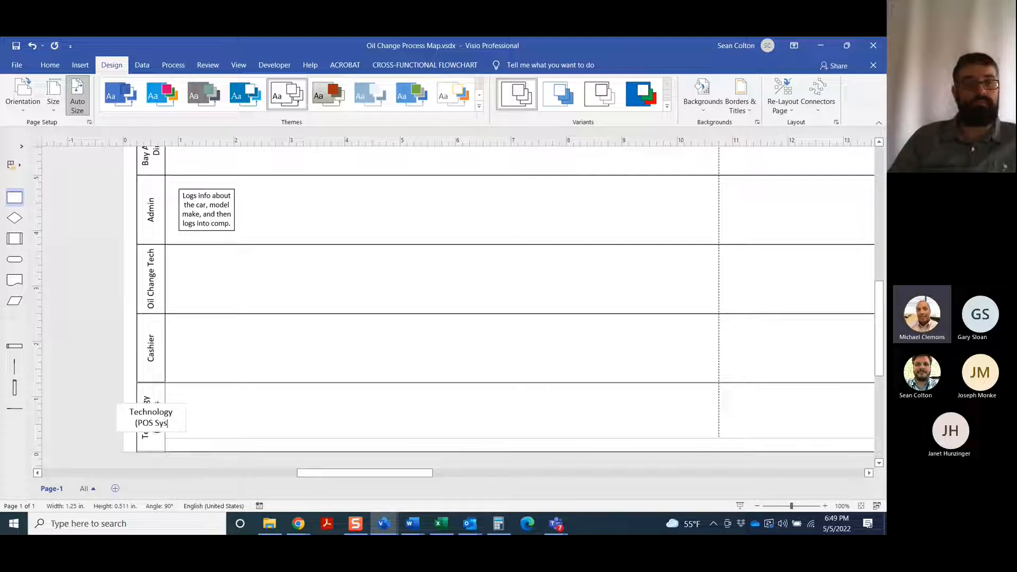
{"action": "key", "text": "BackSpace"}
{"action": "key", "text": "BackSpace"}
{"action": "key", "text": "BackSpace"}
{"action": "key", "text": "BackSpace"}
{"action": "key", "text": "BackSpace"}
{"action": "key", "text": "BackSpace"}
{"action": "key", "text": "BackSpace"}
{"action": "key", "text": "BackSpace"}
{"action": "key", "text": "BackSpace"}
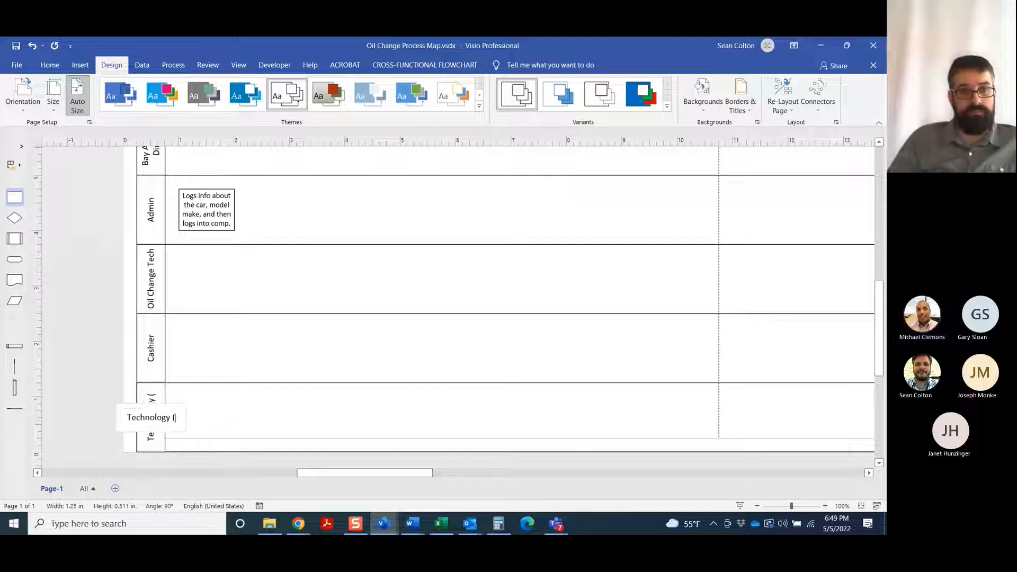
Step: Complete the sixth swimlane's label so it reads "Technology (Customer Maintenance and Service System)"
{"action": "type", "text": "Cus"}
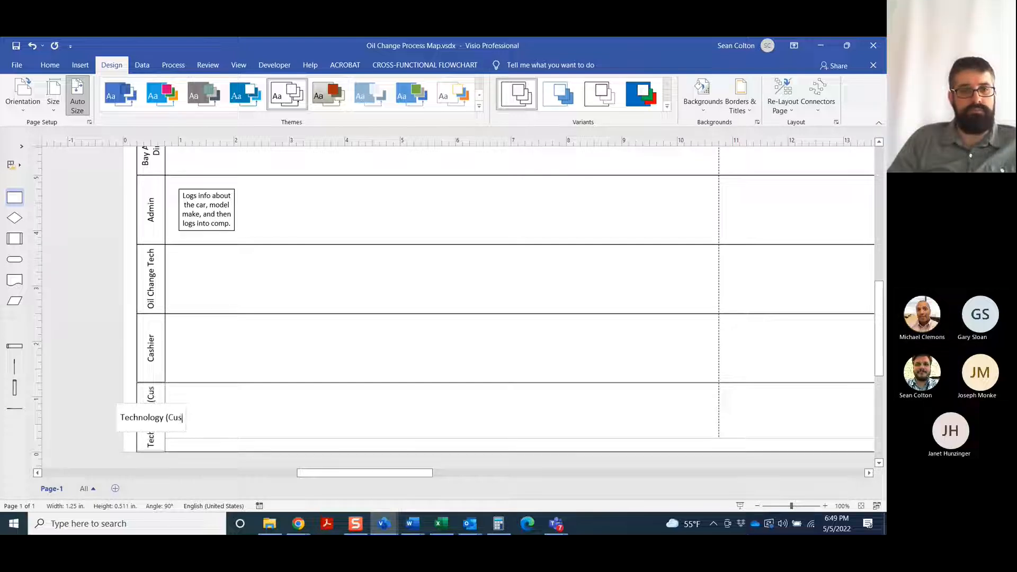
{"action": "type", "text": "tomer Maintenance"}
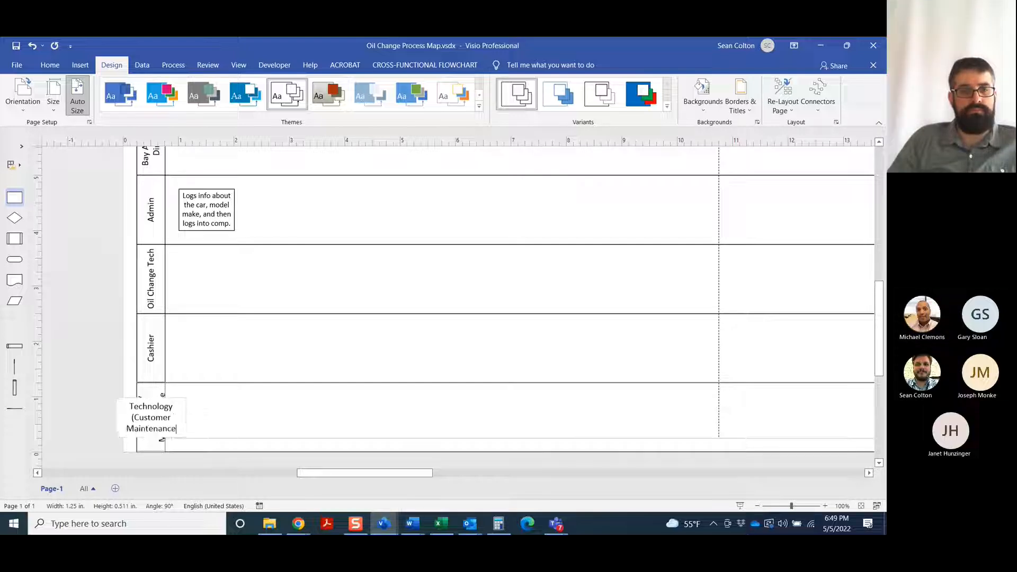
{"action": "type", "text": " and Serv"}
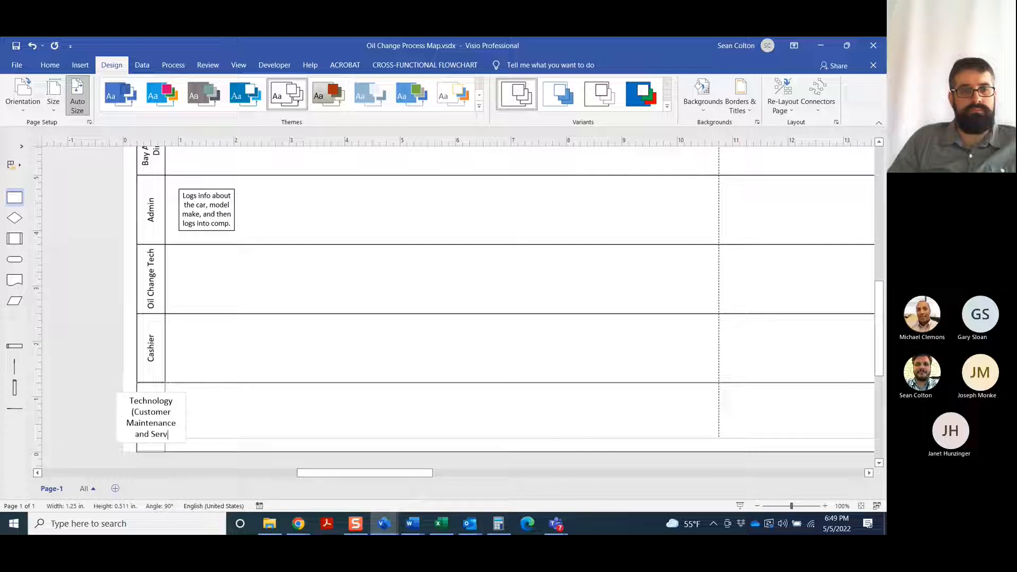
{"action": "type", "text": "ice System)"}
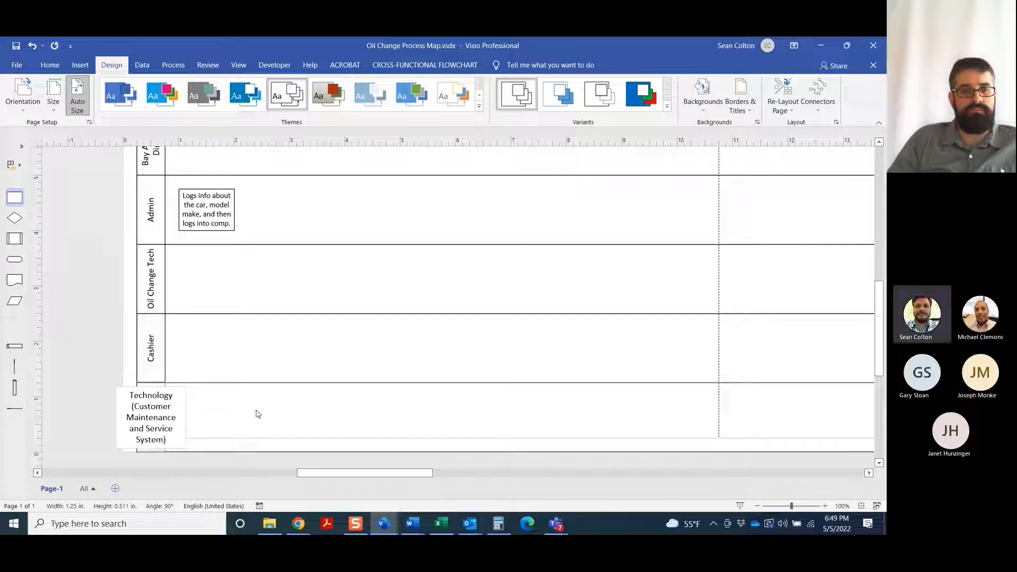
{"action": "left_click", "coordinate": [260, 414]}
{"action": "scroll", "coordinate": [199, 436], "scroll_direction": "down", "scroll_amount": 3}
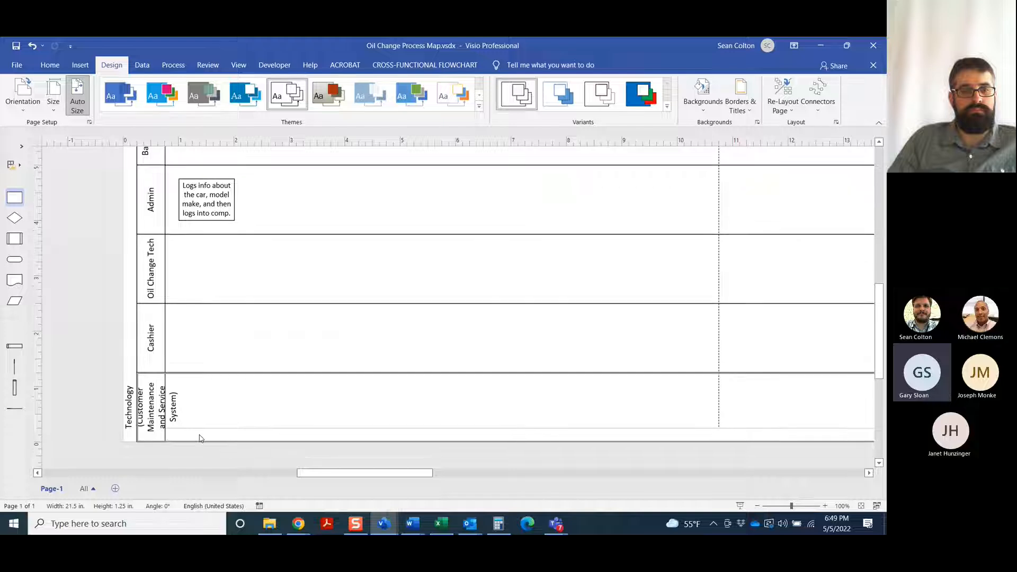
Step: Stretch the Technology lane to about 2.8 in. tall, and make the Cashier, Oil Change Tech and Admin lanes taller
{"action": "left_click_drag", "start_coordinate": [216, 364], "coordinate": [186, 449]}
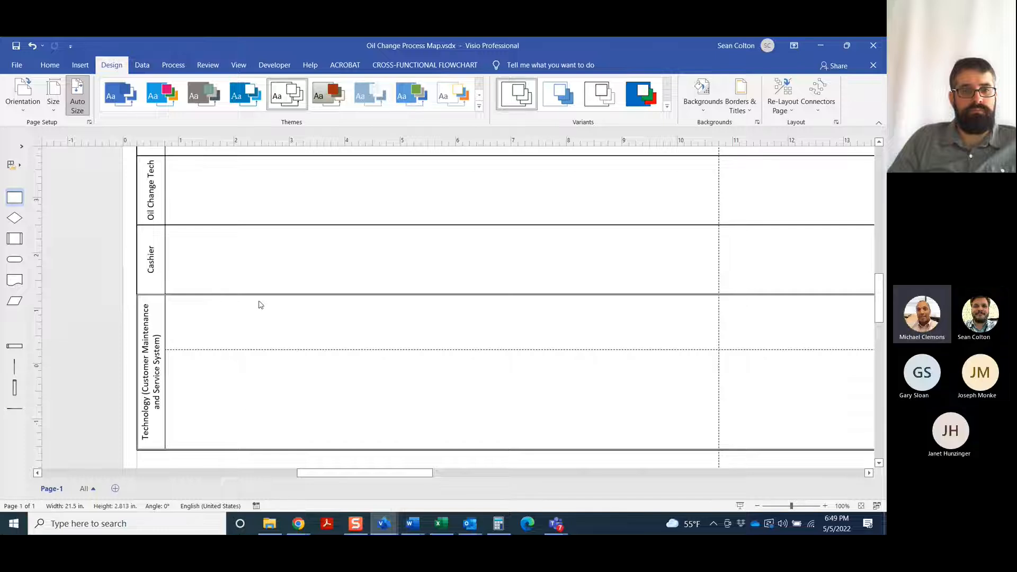
{"action": "left_click_drag", "start_coordinate": [259, 294], "coordinate": [260, 329]}
{"action": "scroll", "coordinate": [261, 288], "scroll_direction": "up", "scroll_amount": 1}
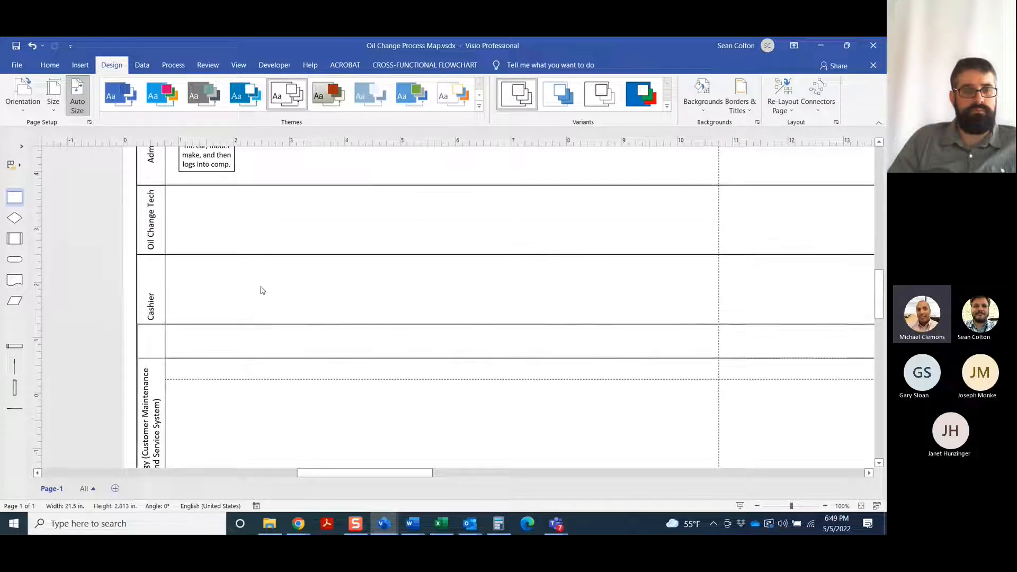
{"action": "left_click_drag", "start_coordinate": [261, 256], "coordinate": [265, 302]}
{"action": "scroll", "coordinate": [264, 281], "scroll_direction": "up", "scroll_amount": 3}
{"action": "scroll", "coordinate": [268, 304], "scroll_direction": "up", "scroll_amount": 1}
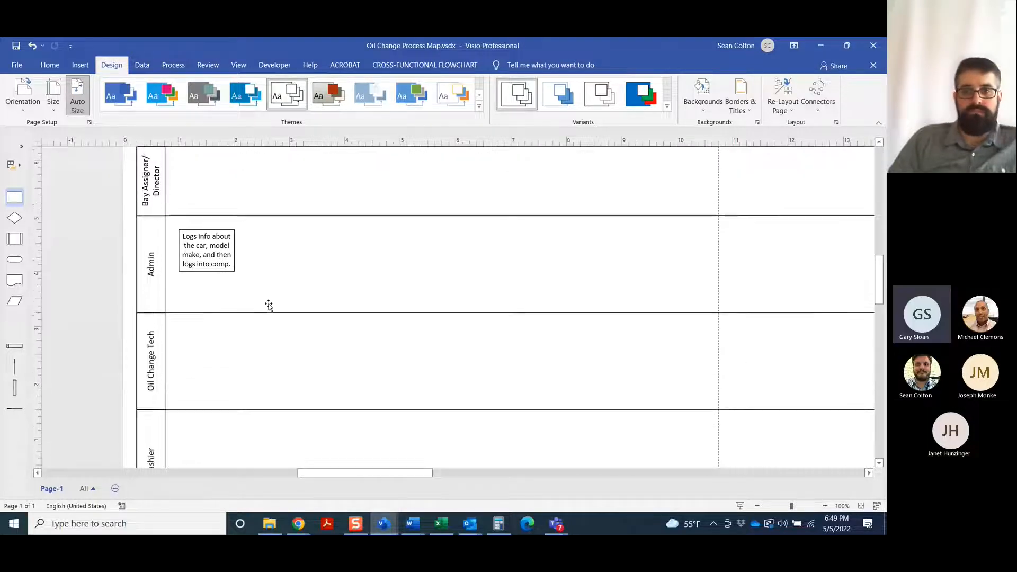
Step: Increase the heights of the Bay Assigner/Director and Customer lanes to roughly match the other role lanes
{"action": "scroll", "coordinate": [267, 297], "scroll_direction": "up", "scroll_amount": 3}
{"action": "left_click_drag", "start_coordinate": [266, 264], "coordinate": [268, 288]}
{"action": "scroll", "coordinate": [268, 297], "scroll_direction": "up", "scroll_amount": 3}
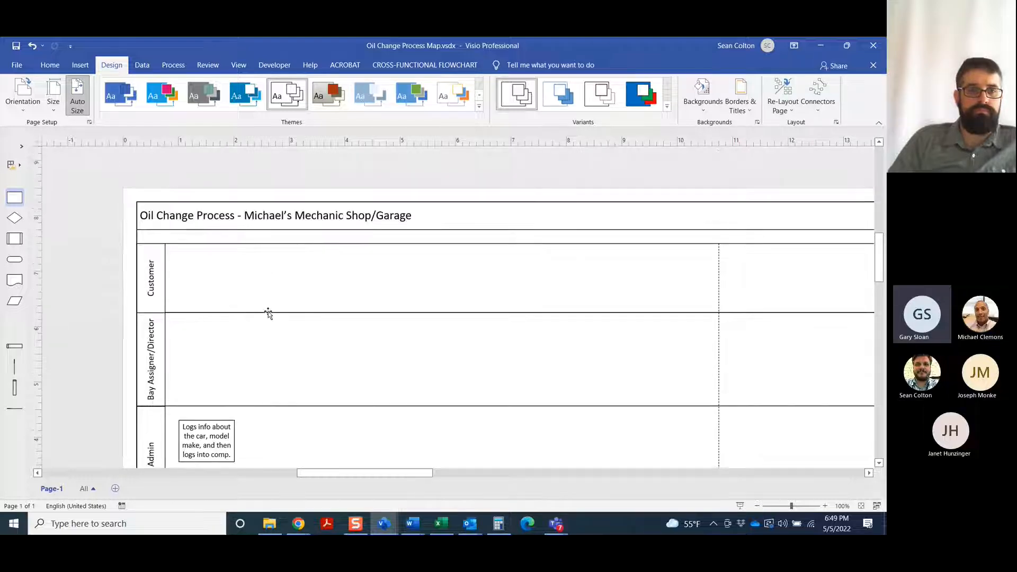
{"action": "left_click_drag", "start_coordinate": [267, 313], "coordinate": [268, 340]}
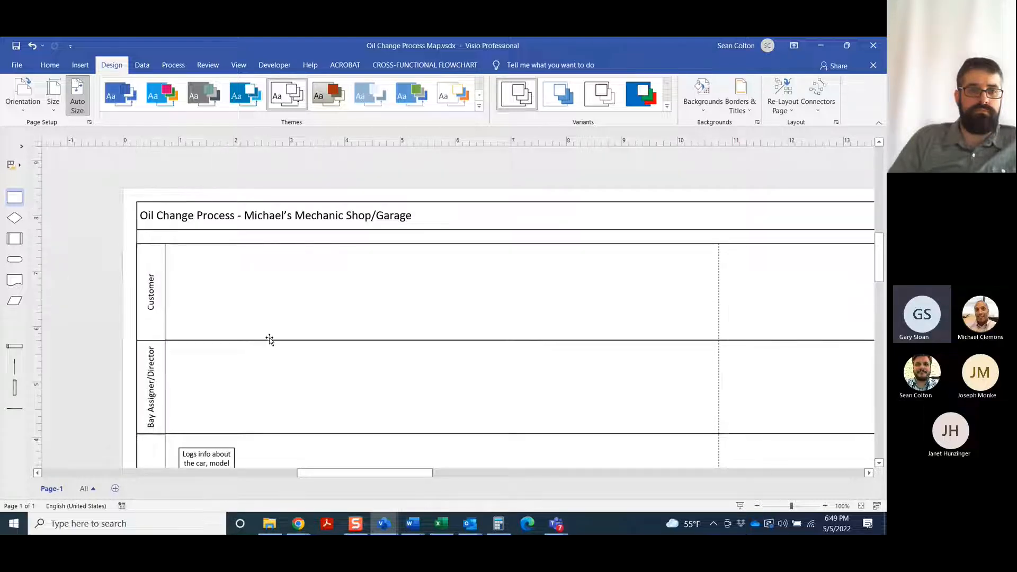
Step: Nudge the Admin lane's process box down so it sits near the vertical middle of the lane
{"action": "scroll", "coordinate": [268, 340], "scroll_direction": "down", "scroll_amount": 5}
{"action": "scroll", "coordinate": [269, 339], "scroll_direction": "up", "scroll_amount": 1}
{"action": "left_click", "coordinate": [225, 290]}
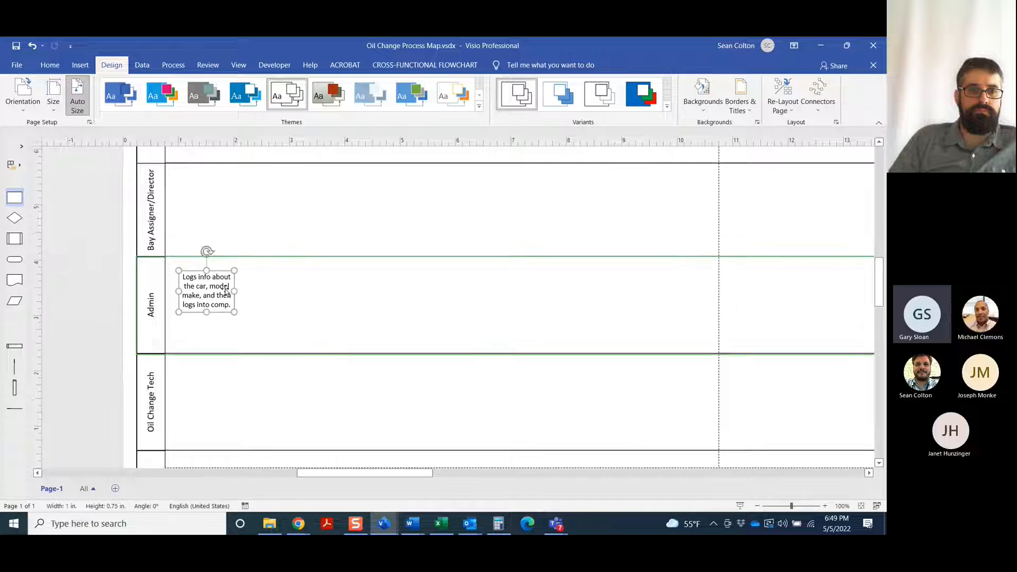
{"action": "key", "text": "Down"}
{"action": "key", "text": "Down"}
{"action": "key", "text": "Down"}
{"action": "key", "text": "Down"}
{"action": "key", "text": "Down"}
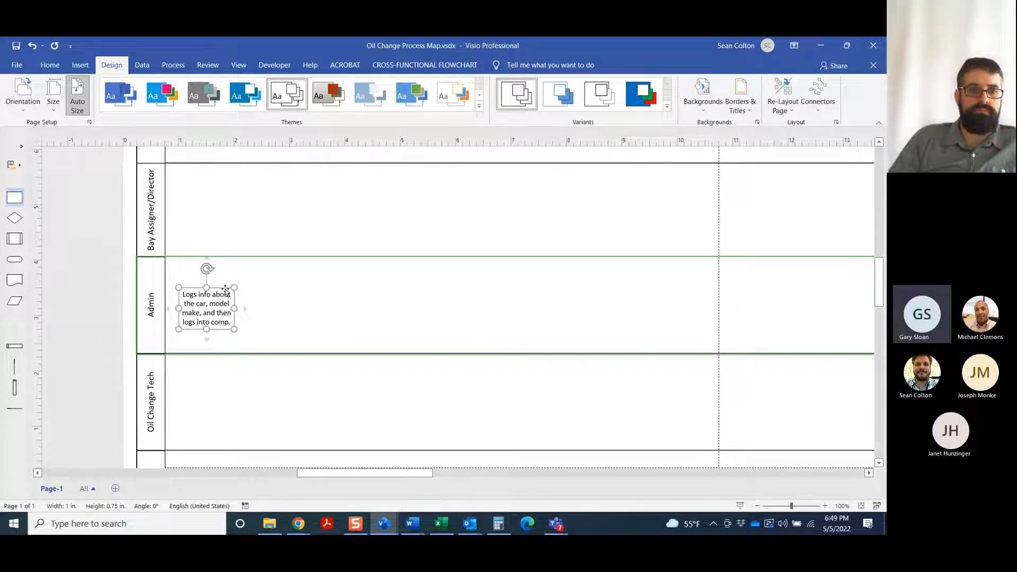
{"action": "key", "text": "Up"}
{"action": "key", "text": "Up"}
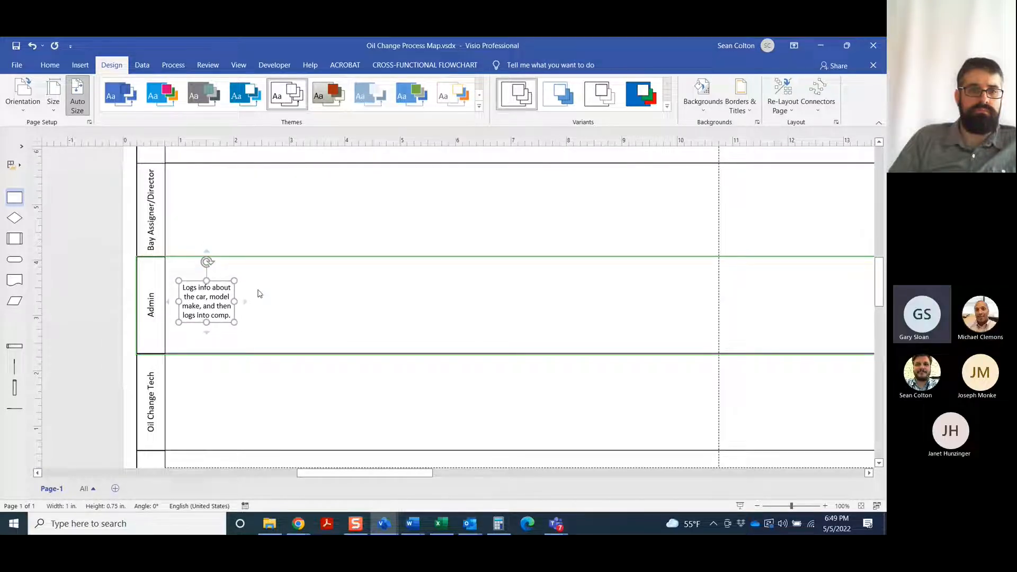
{"action": "left_click", "coordinate": [322, 318]}
Step: Add a Start/End shape at the beginning of the Customer lane reading "Customer arrives at Facility"
{"action": "scroll", "coordinate": [329, 309], "scroll_direction": "down", "scroll_amount": 5}
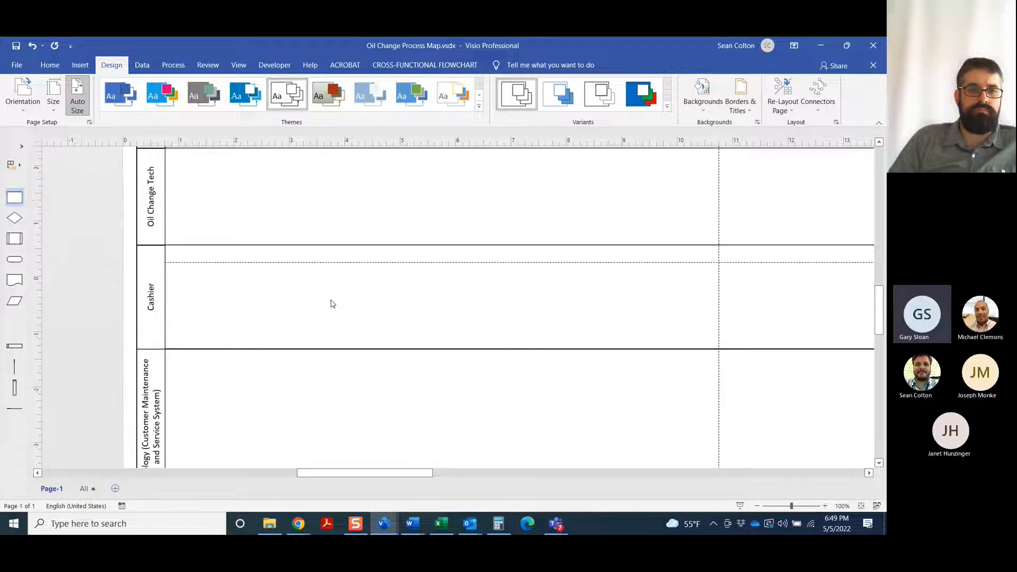
{"action": "scroll", "coordinate": [331, 301], "scroll_direction": "up", "scroll_amount": 8}
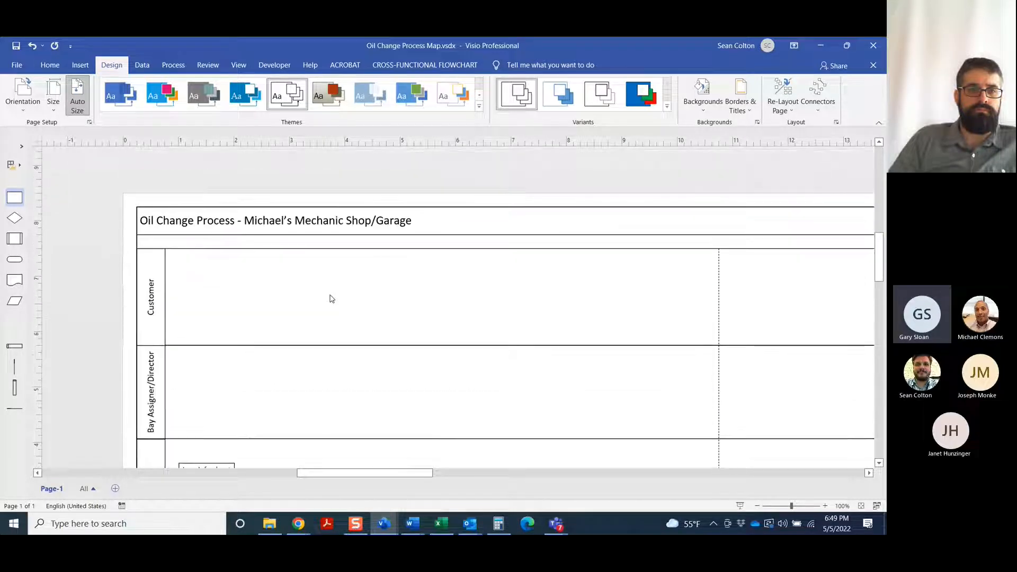
{"action": "scroll", "coordinate": [331, 299], "scroll_direction": "down", "scroll_amount": 1}
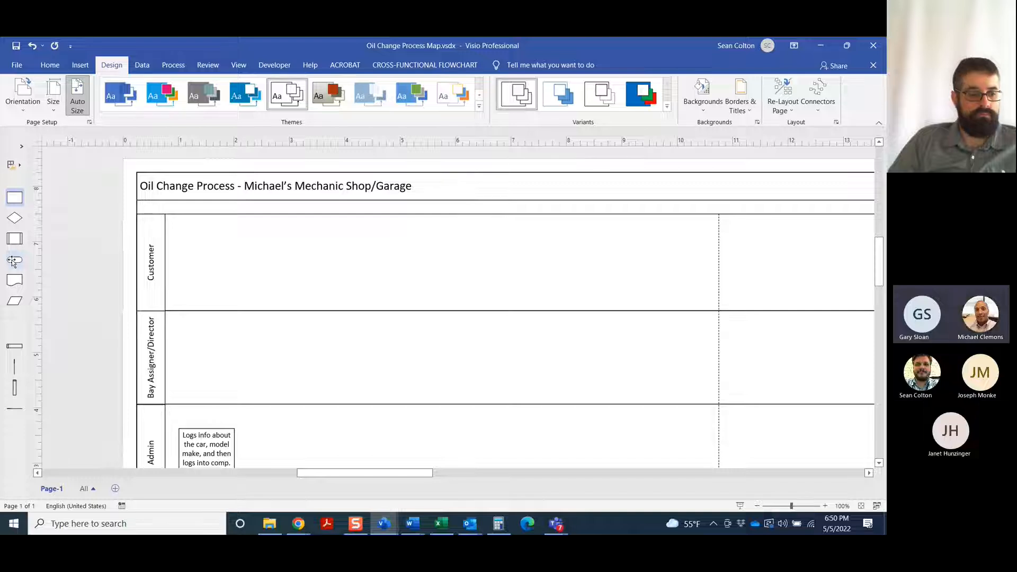
{"action": "left_click_drag", "start_coordinate": [13, 262], "coordinate": [205, 264]}
{"action": "double_click", "coordinate": [205, 264]}
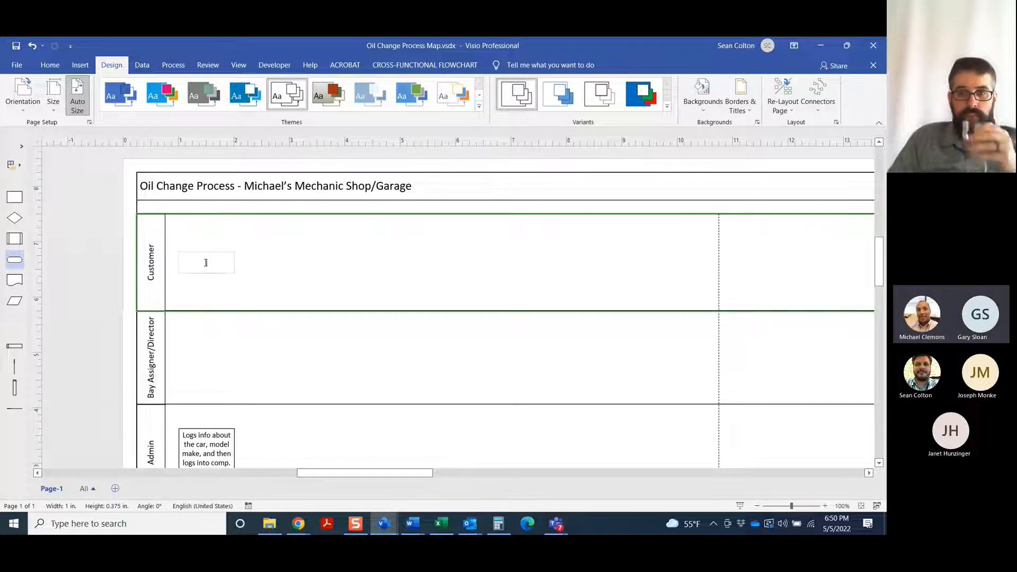
{"action": "type", "text": "Customer arrives at "}
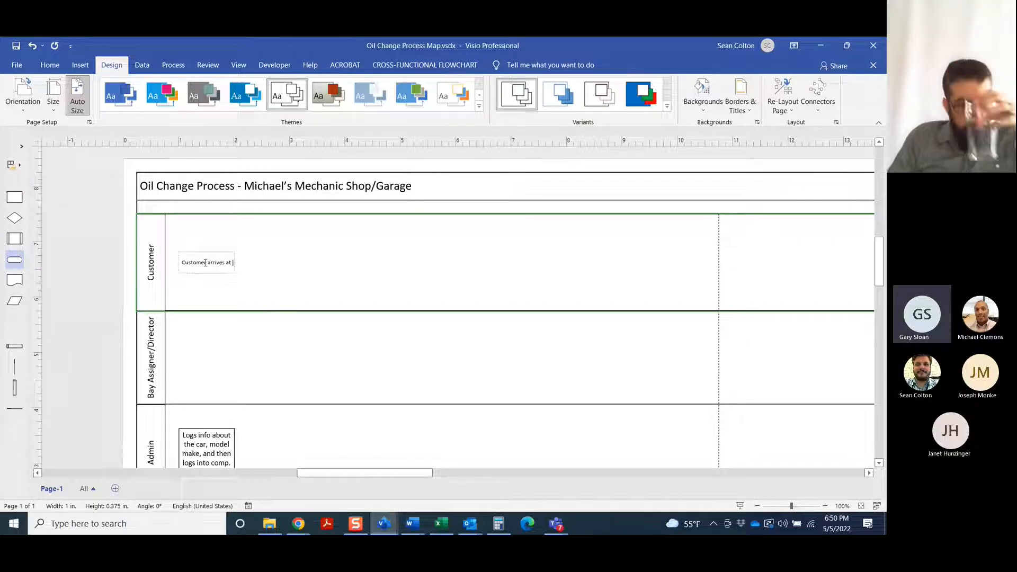
{"action": "type", "text": "Facility"}
{"action": "left_click", "coordinate": [336, 260]}
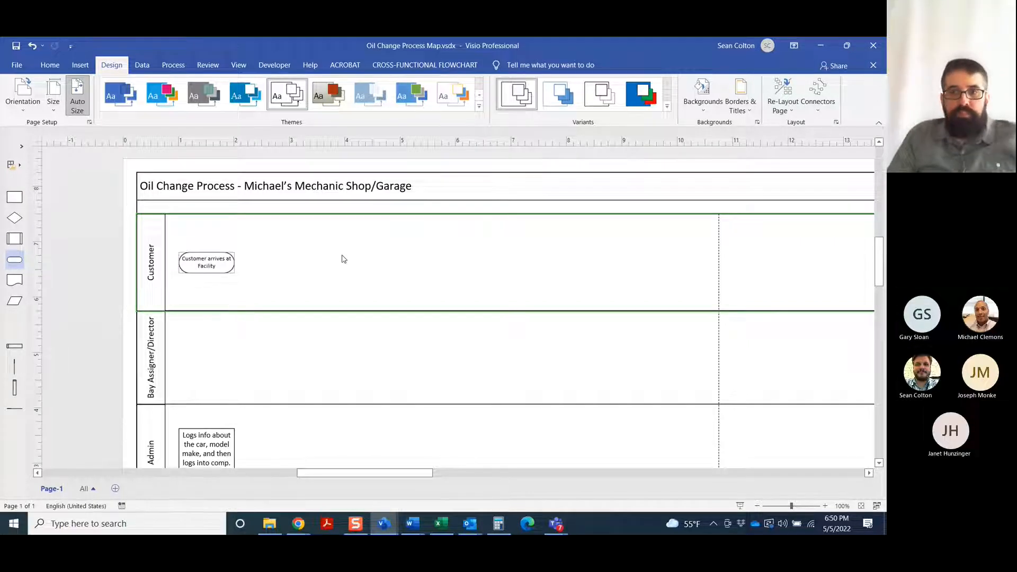
Step: Increase the font size of the text in the Customer lane's start shape
{"action": "right_click", "coordinate": [235, 259]}
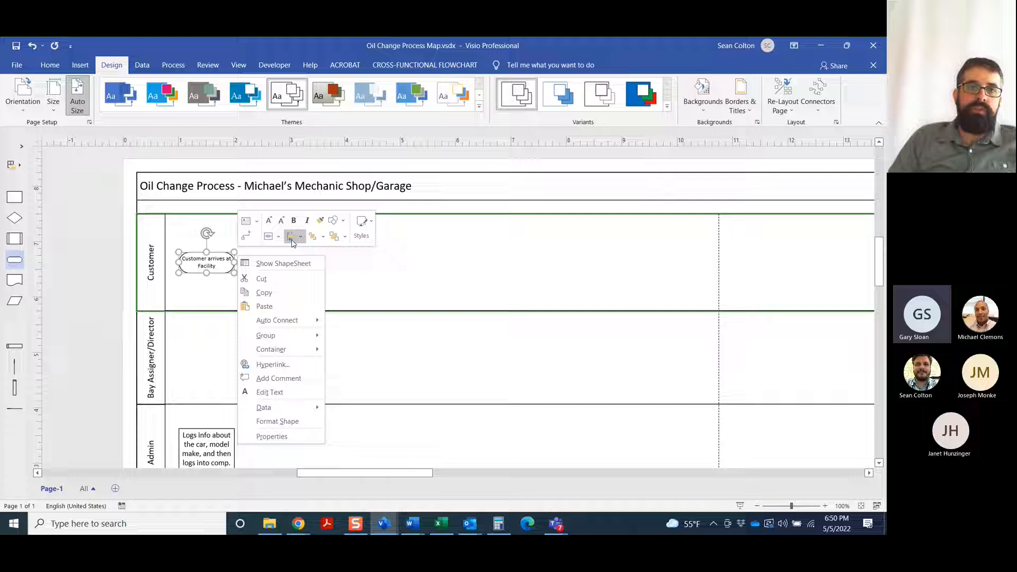
{"action": "left_click", "coordinate": [270, 221]}
{"action": "left_click", "coordinate": [330, 290]}
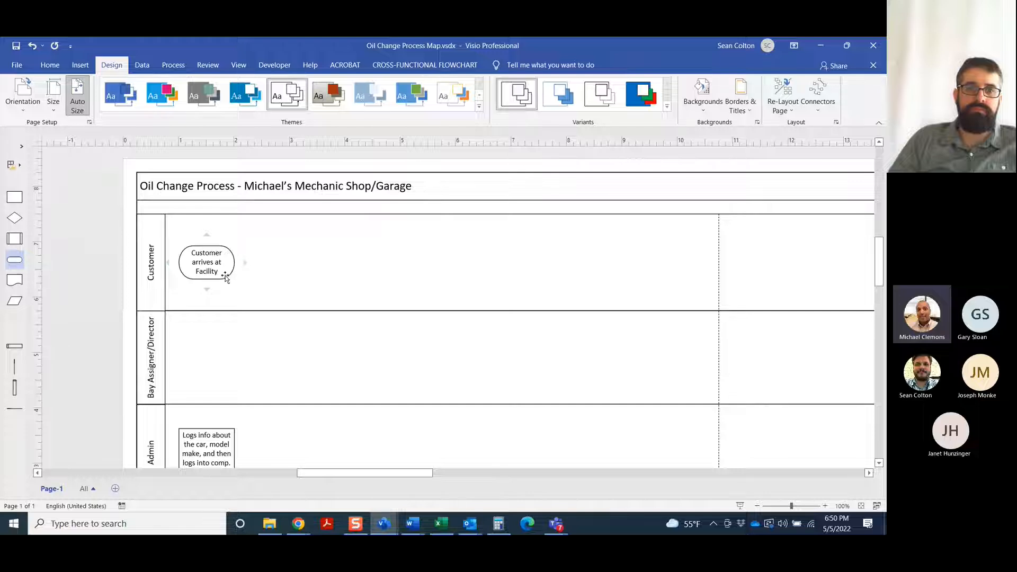
Step: Add a process box connected from the "Customer arrives at Facility" shape and move it down into the Bay Assigner/Director lane
{"action": "left_click", "coordinate": [257, 246]}
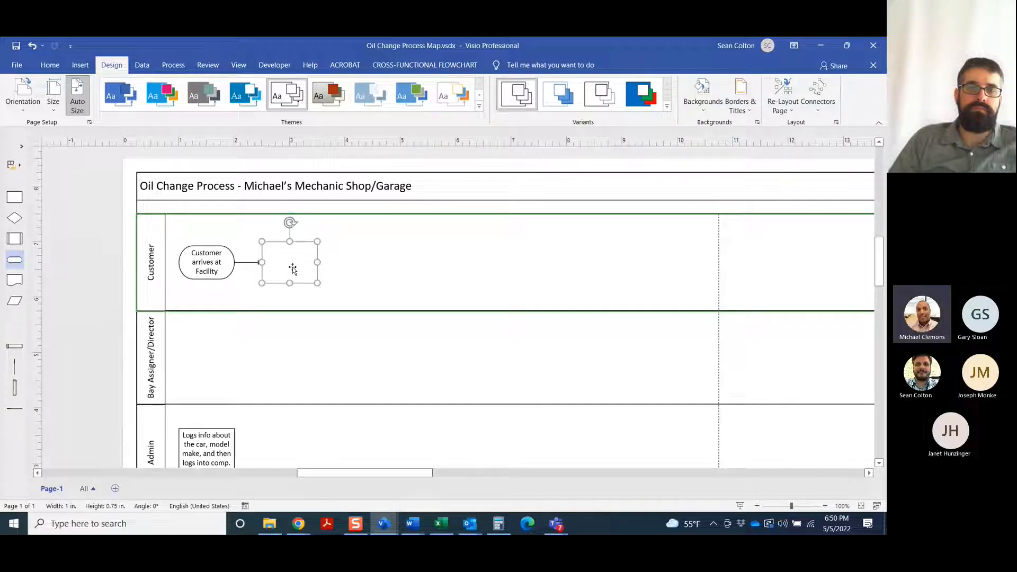
{"action": "key", "text": "Down"}
{"action": "key", "text": "Down"}
{"action": "key", "text": "Down"}
{"action": "key", "text": "Down"}
{"action": "key", "text": "Down"}
{"action": "key", "text": "Down"}
{"action": "key", "text": "Down"}
{"action": "key", "text": "Down"}
{"action": "key", "text": "Down"}
{"action": "key", "text": "Down"}
{"action": "key", "text": "Down"}
{"action": "key", "text": "Down"}
{"action": "key", "text": "Down"}
{"action": "key", "text": "Down"}
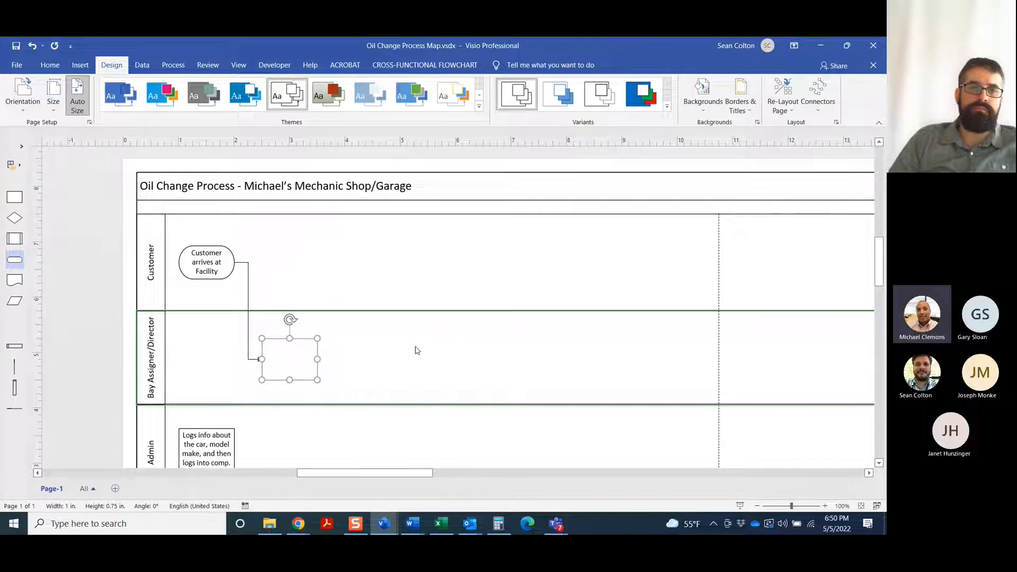
Step: Label the Bay Assigner/Director lane's process box "Routes car to bay based on availability"
{"action": "double_click", "coordinate": [293, 362]}
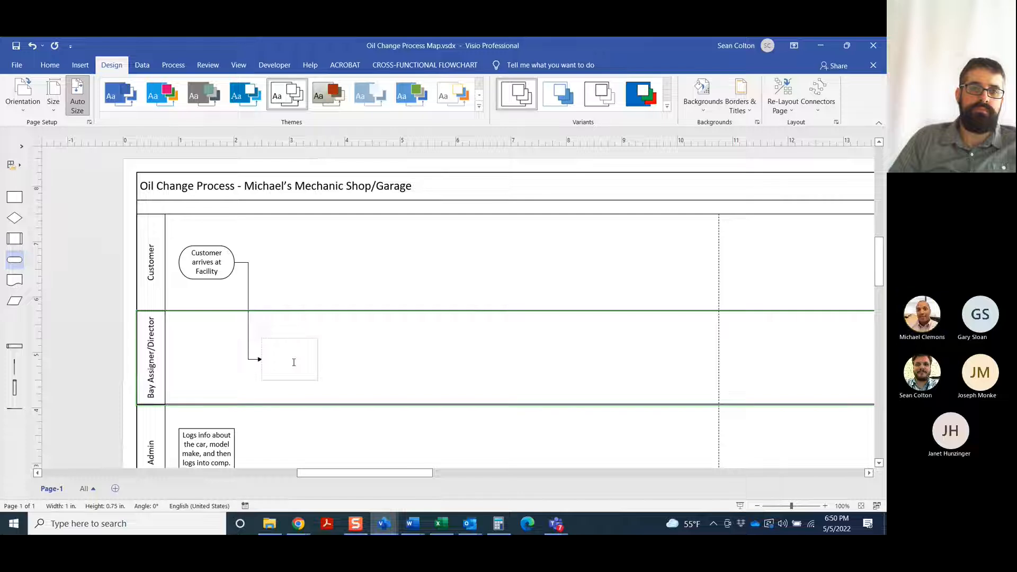
{"action": "type", "text": "Rout"}
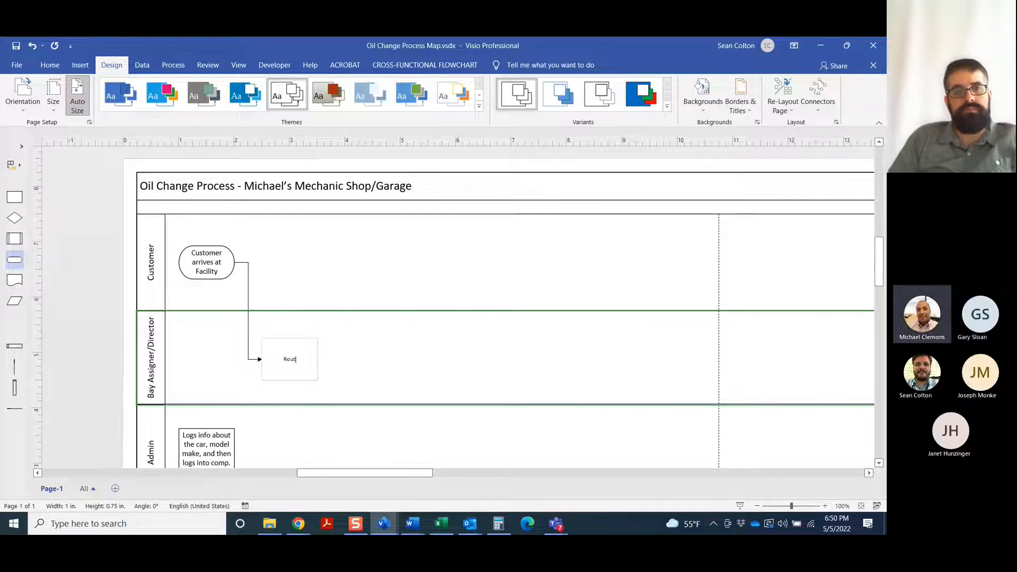
{"action": "key", "text": "BackSpace"}
{"action": "key", "text": "BackSpace"}
{"action": "key", "text": "BackSpace"}
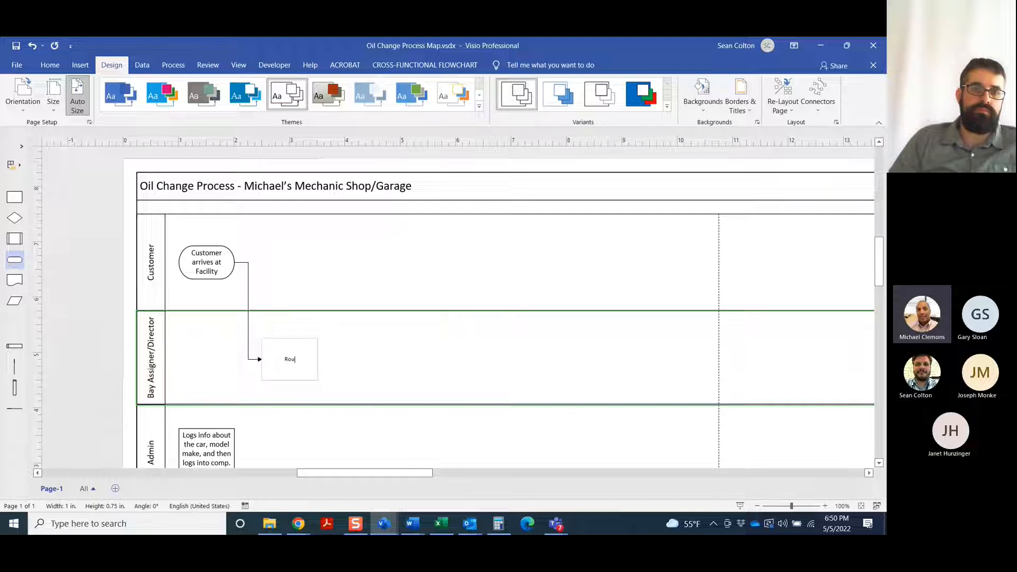
{"action": "type", "text": "s c"}
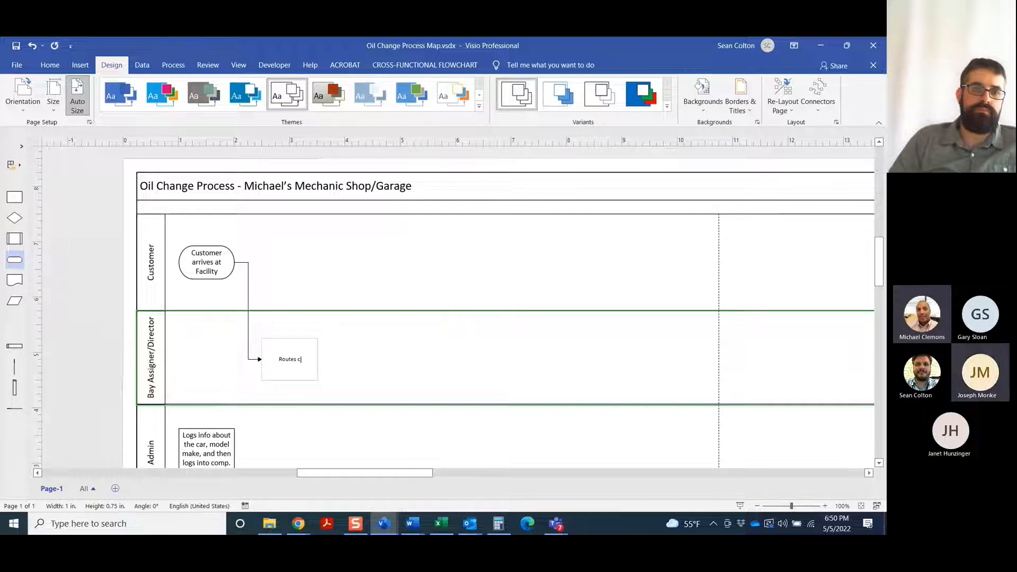
{"action": "type", "text": "ar to"}
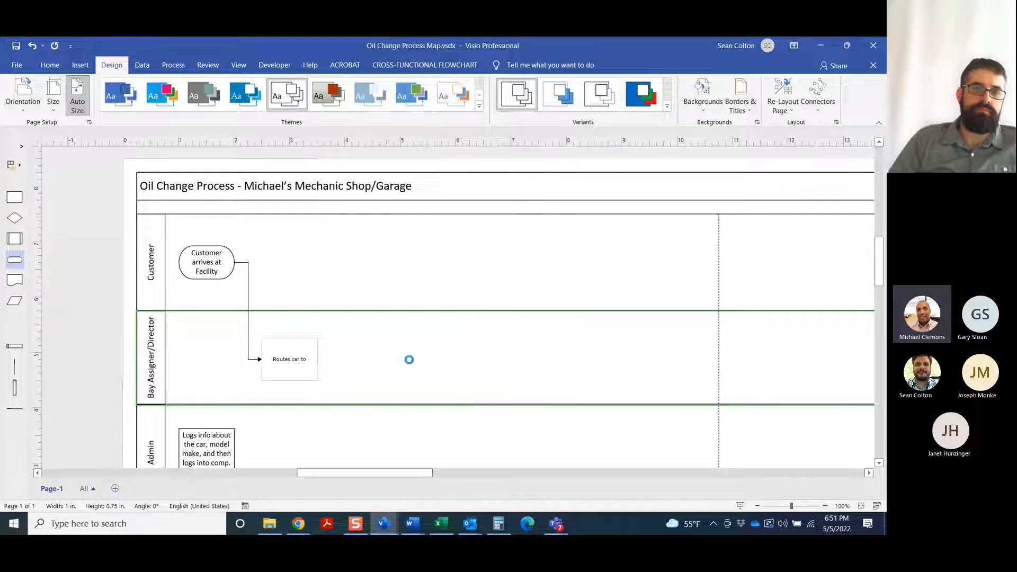
{"action": "type", "text": " bay based o"}
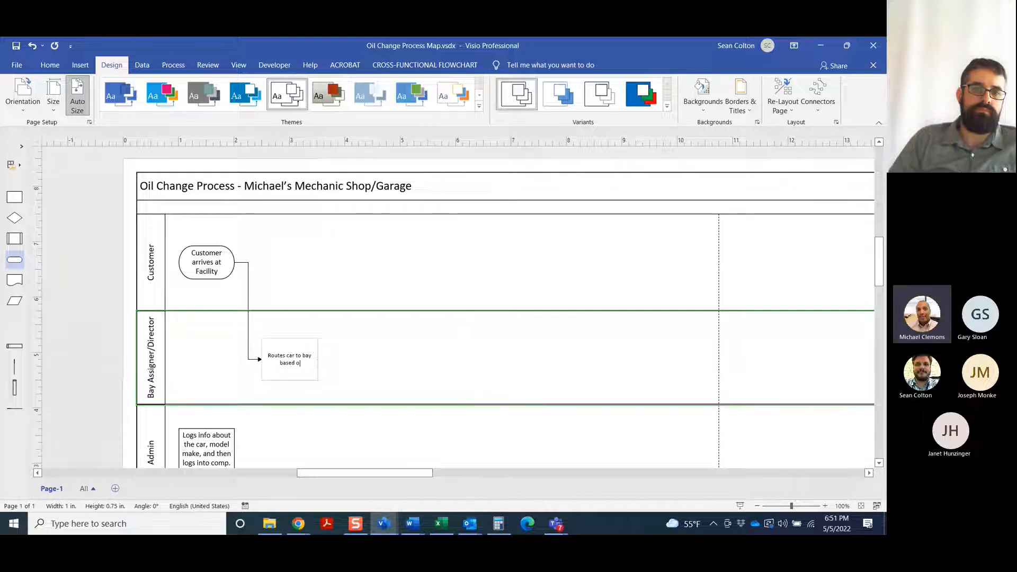
{"action": "type", "text": "n ava"}
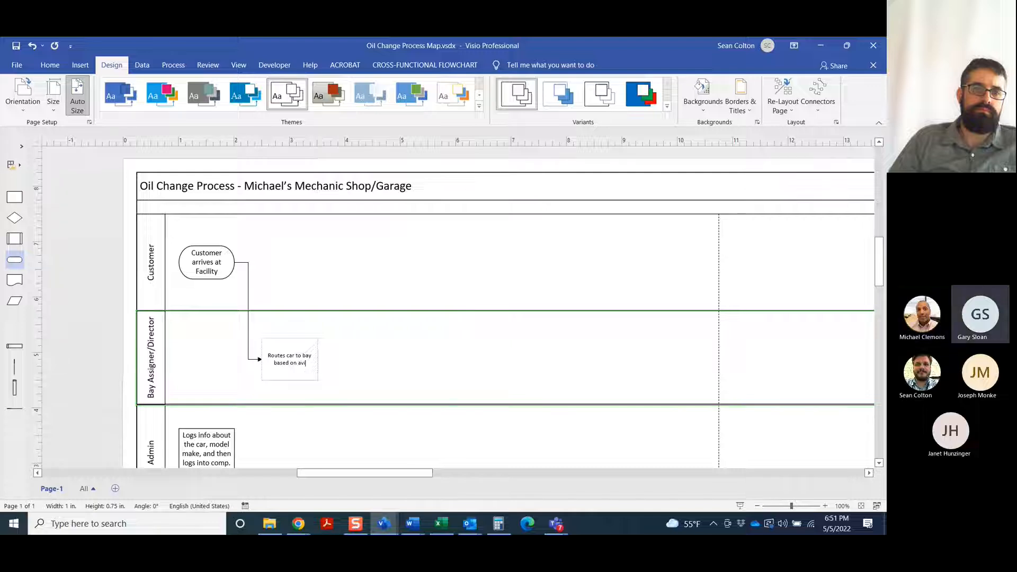
{"action": "type", "text": "ilabili"}
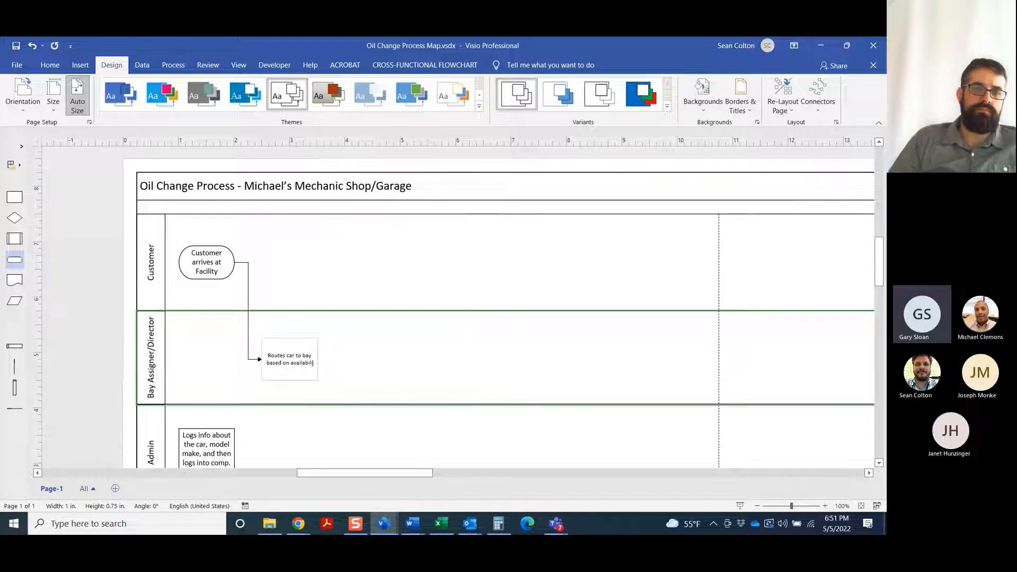
{"action": "type", "text": "ty"}
{"action": "left_click", "coordinate": [433, 363]}
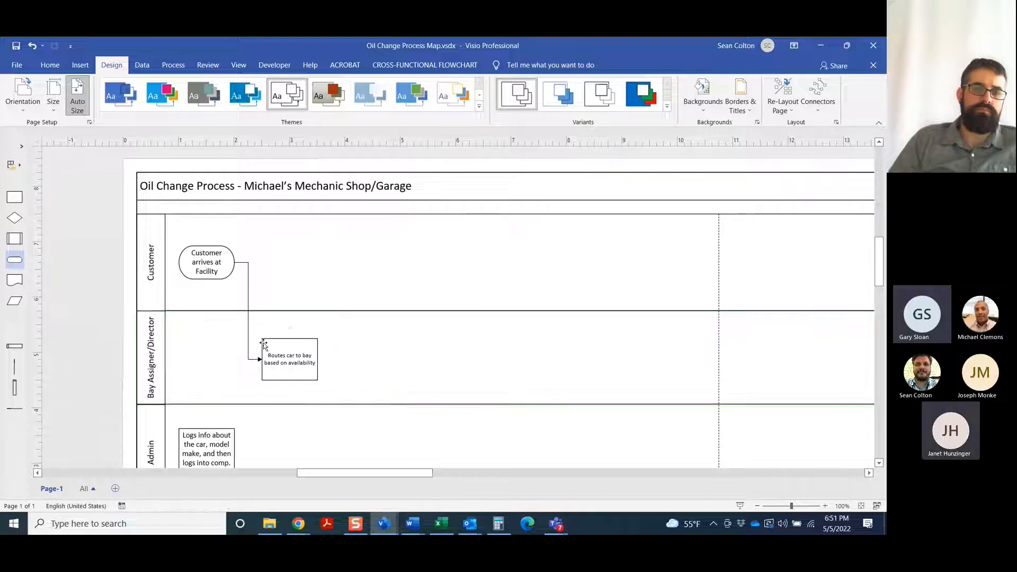
Step: Increase the font size of the text in the "Routes car to bay based on availability" box
{"action": "right_click", "coordinate": [316, 355]}
{"action": "left_click", "coordinate": [316, 347]}
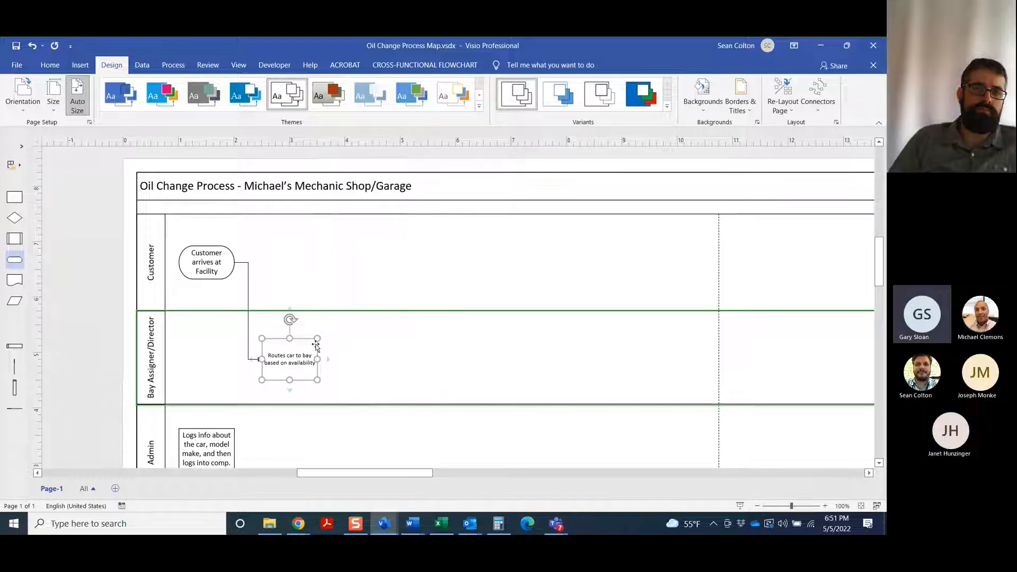
{"action": "right_click", "coordinate": [316, 345]}
{"action": "left_click", "coordinate": [351, 365]}
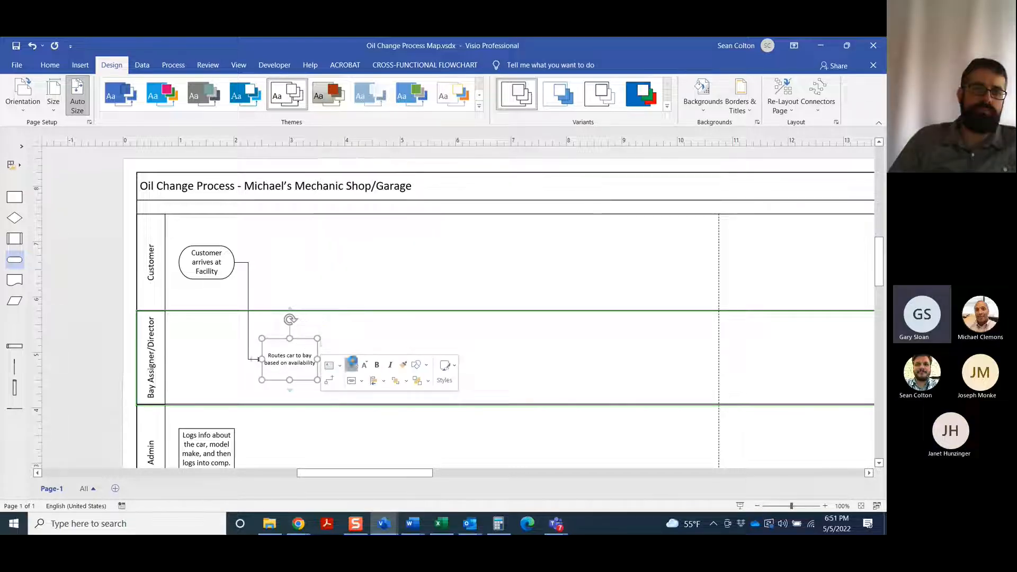
{"action": "left_click", "coordinate": [437, 346]}
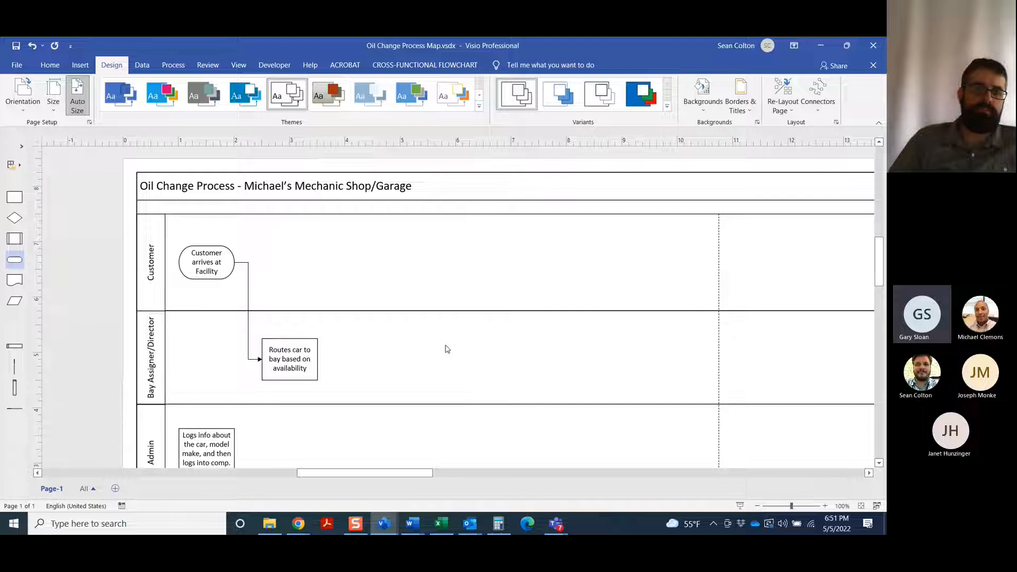
{"action": "left_click", "coordinate": [303, 347]}
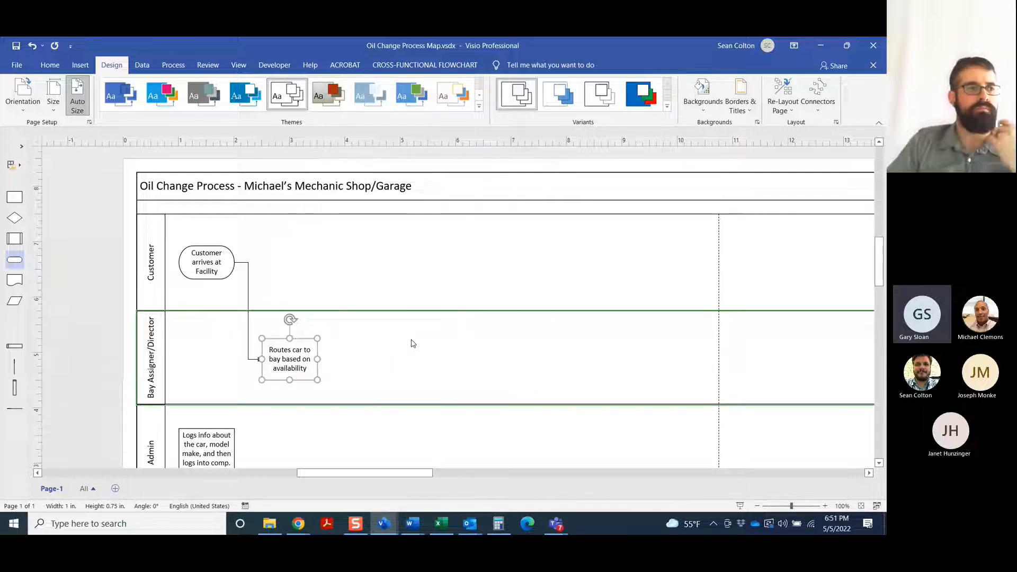
{"action": "left_click", "coordinate": [415, 343]}
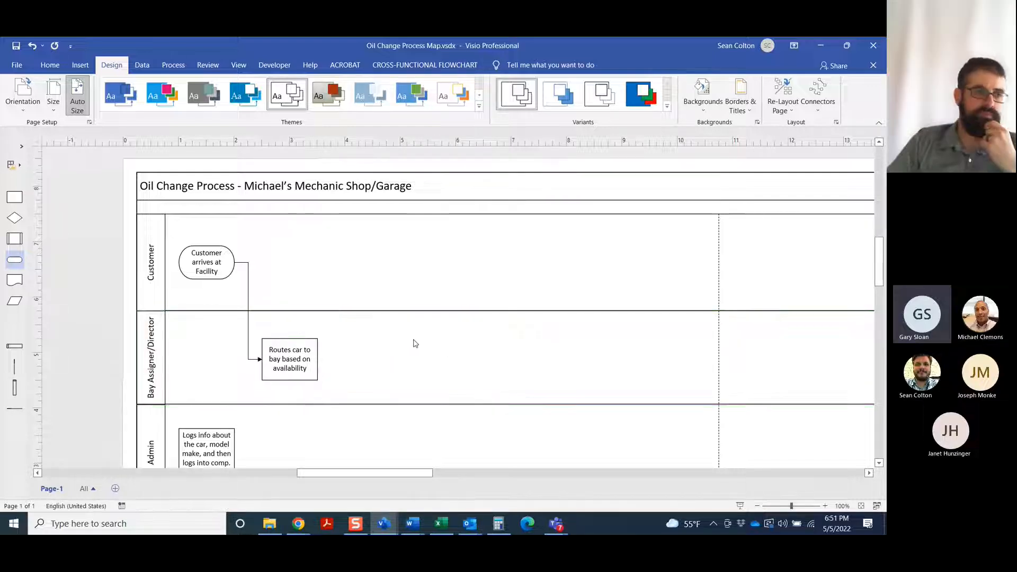
{"action": "left_click", "coordinate": [292, 346]}
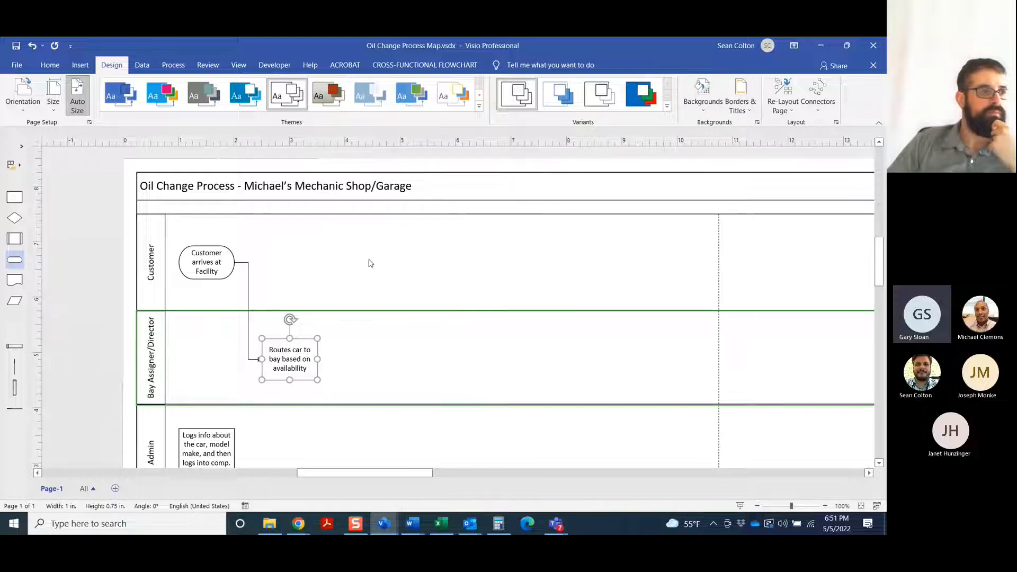
{"action": "left_click", "coordinate": [428, 366]}
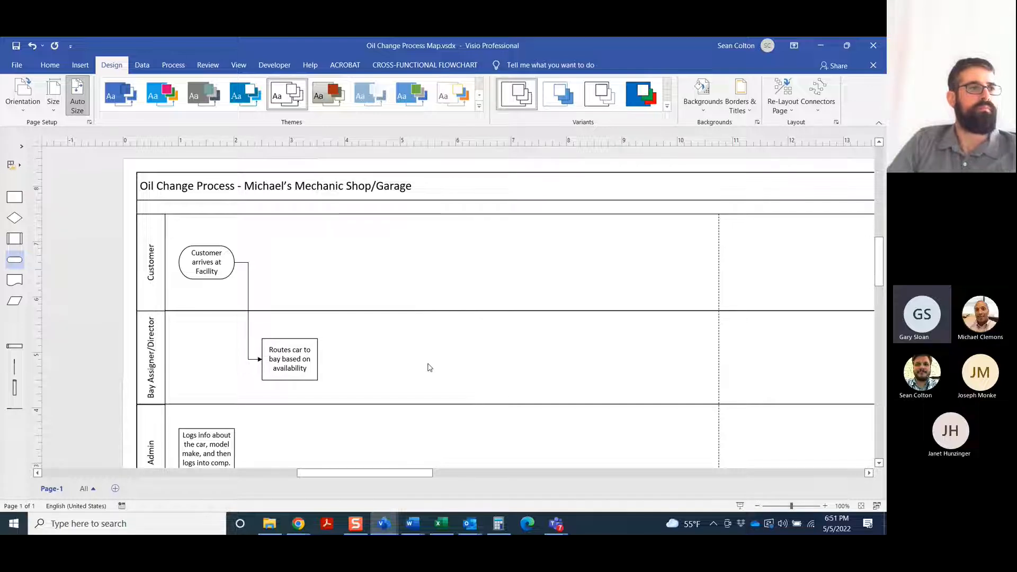
Step: Add a callout to the Bay Assigner/Director lane's process box reading "Saturday between 10 am – 2 pm = peak time. Greatest Demand"
{"action": "left_click", "coordinate": [312, 345]}
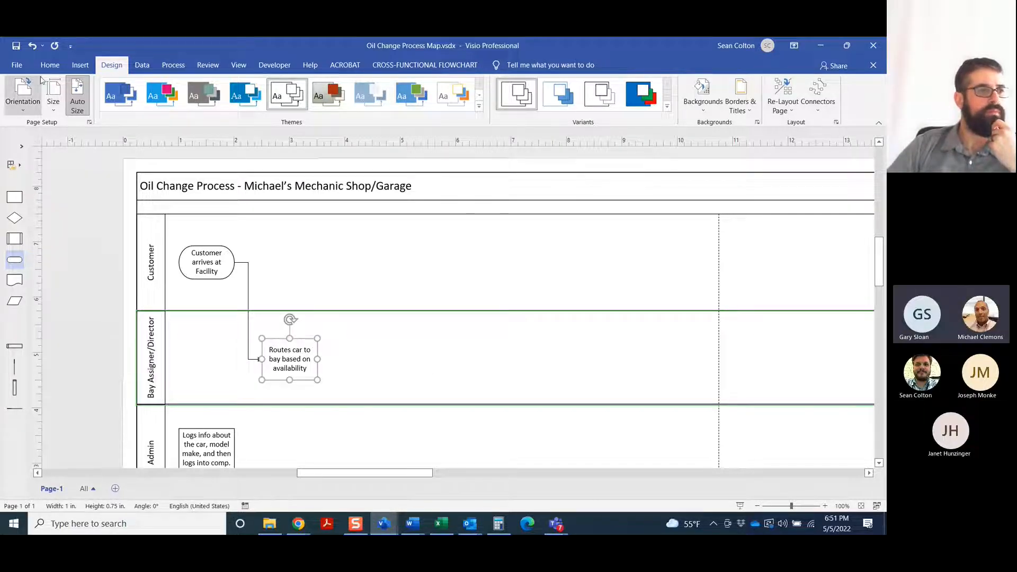
{"action": "left_click", "coordinate": [74, 66]}
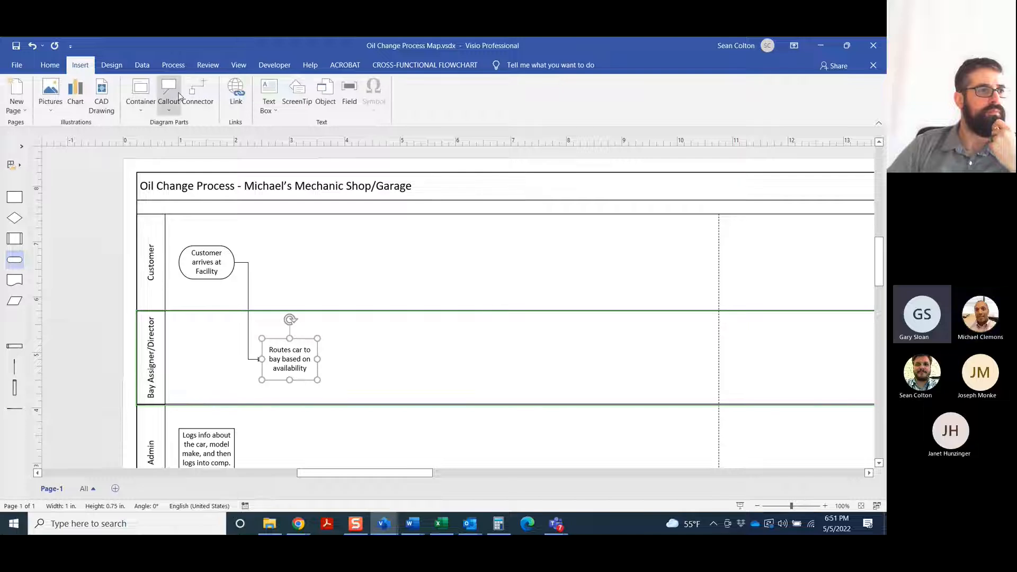
{"action": "left_click", "coordinate": [172, 96]}
{"action": "left_click", "coordinate": [181, 131]}
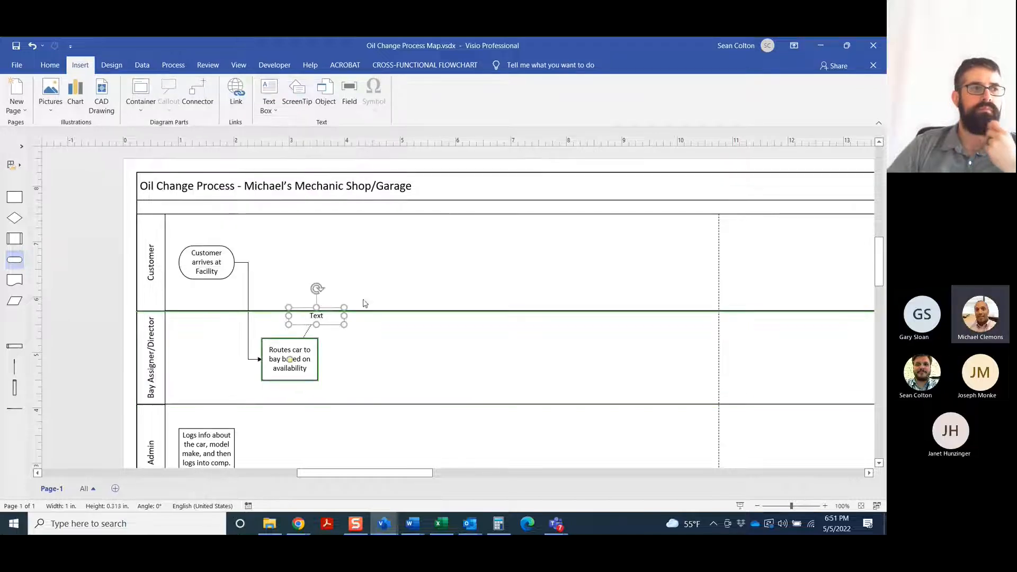
{"action": "double_click", "coordinate": [323, 320]}
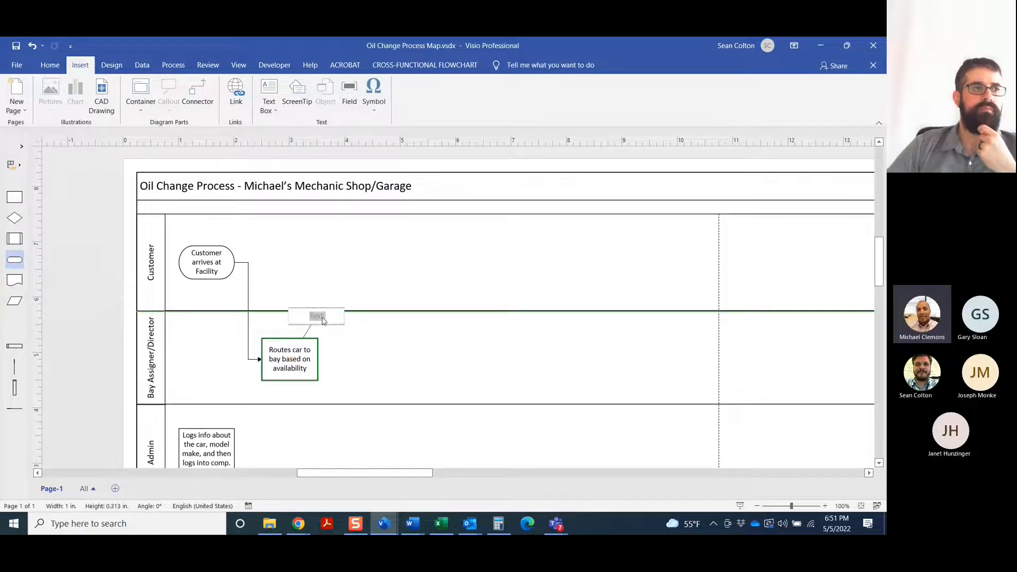
{"action": "type", "text": "Saturday "}
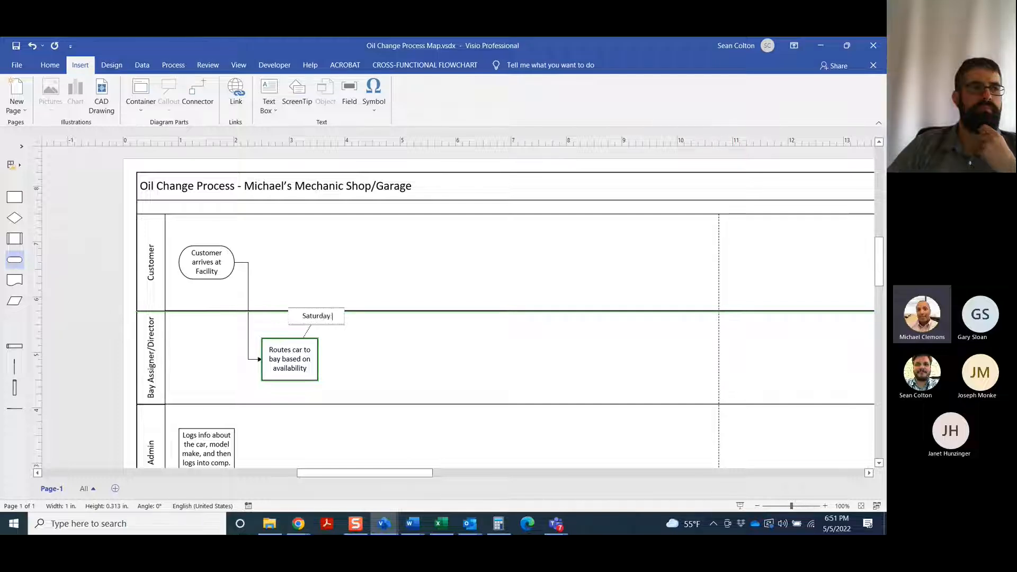
{"action": "type", "text": "between"}
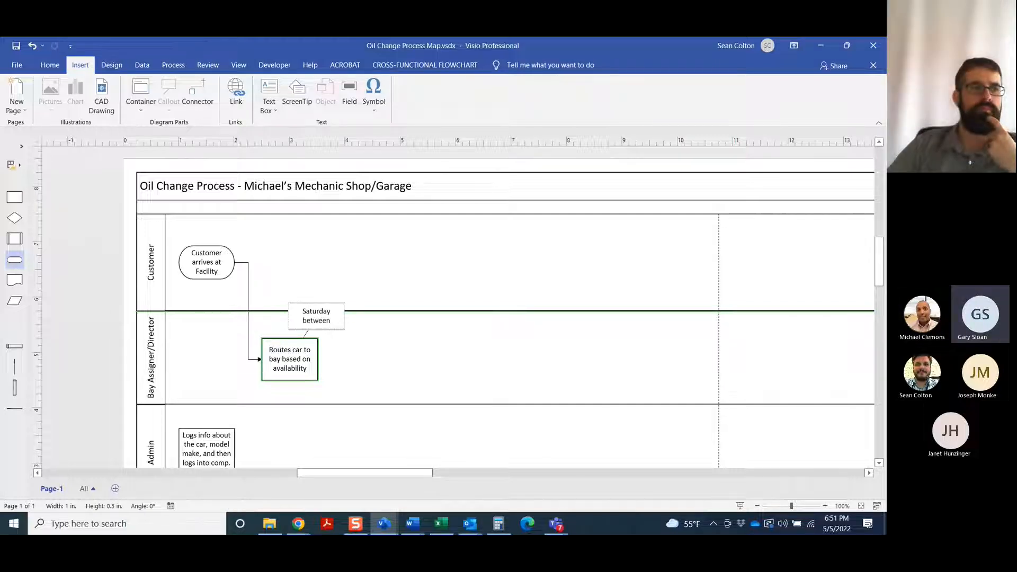
{"action": "type", "text": " 10 am "}
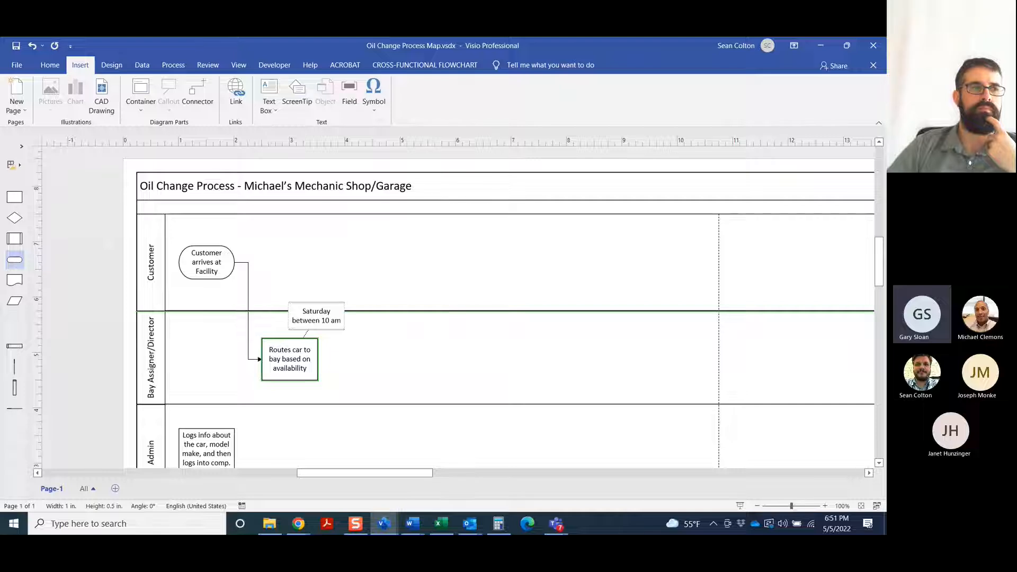
{"action": "type", "text": "- 2 pm ="}
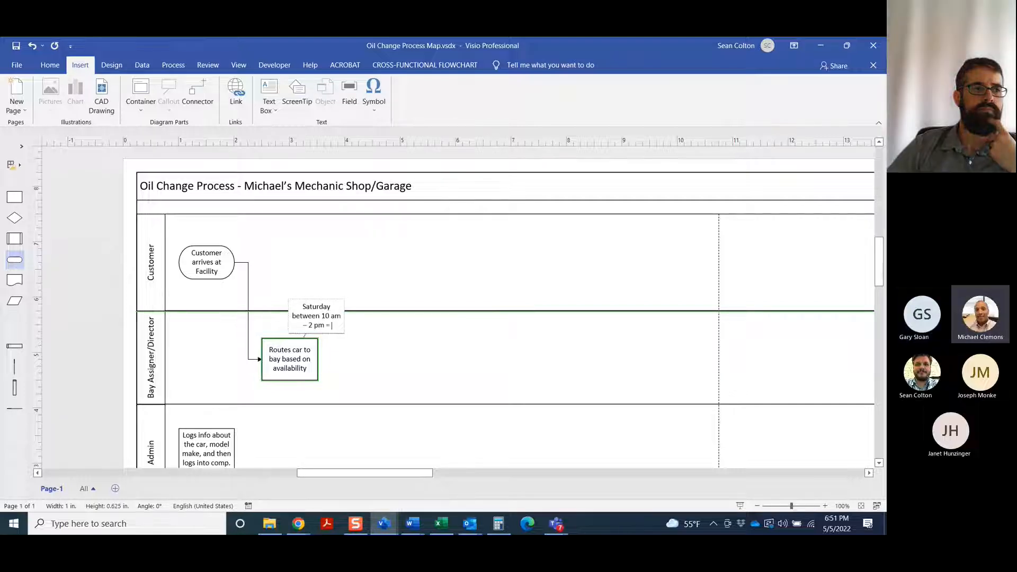
{"action": "type", "text": " peak time"}
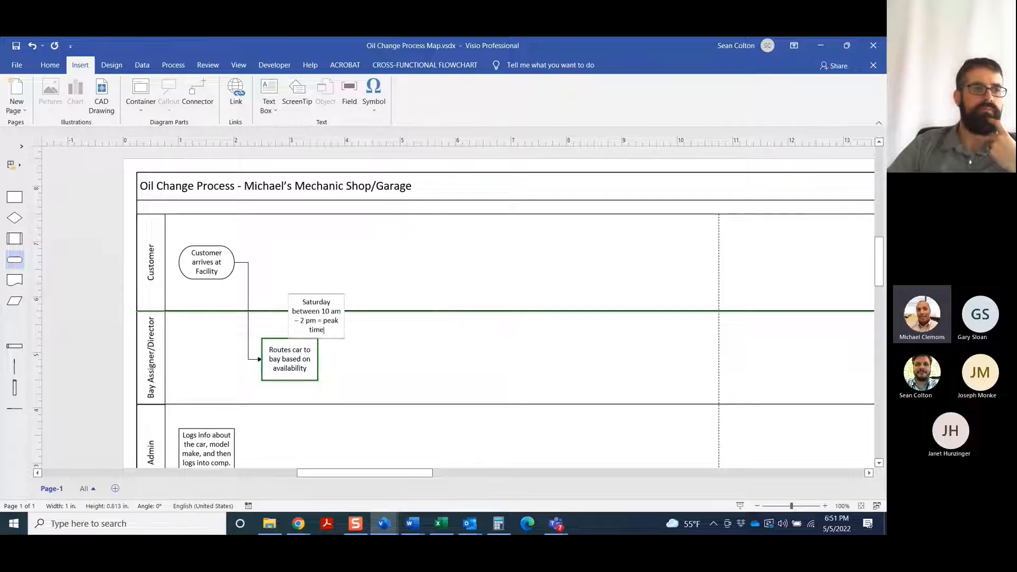
{"action": "type", "text": ". Greate"}
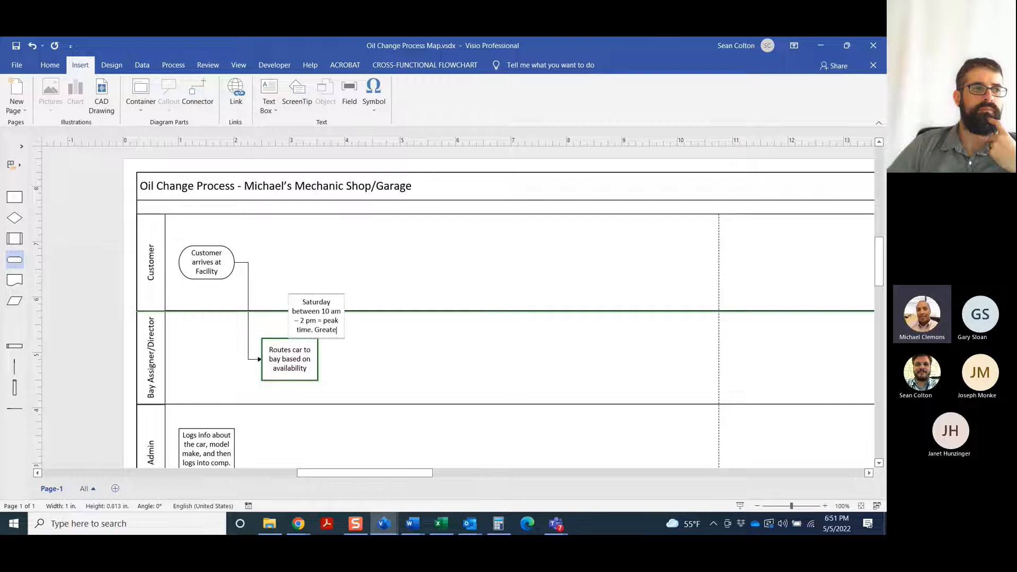
{"action": "type", "text": "st Demand"}
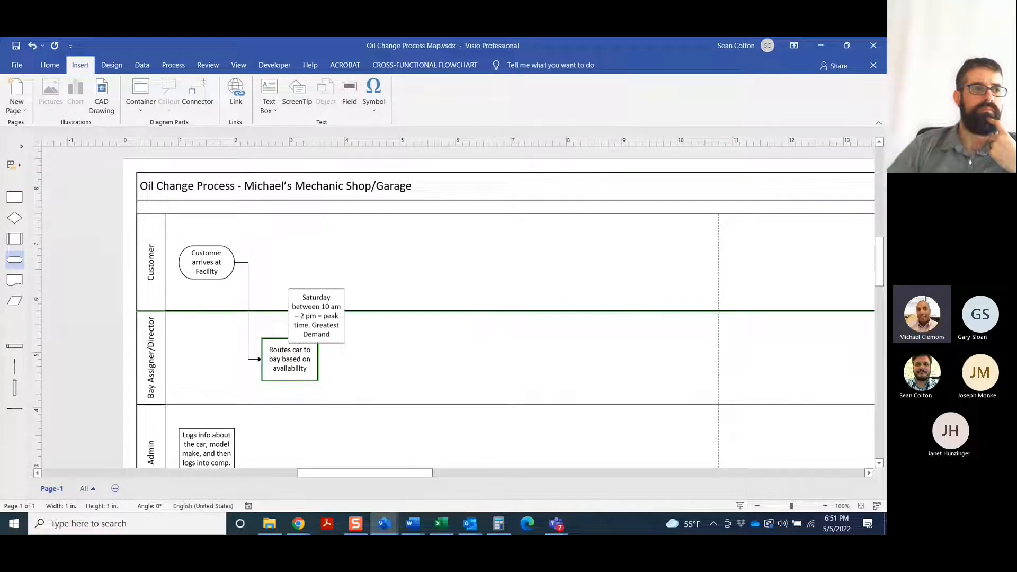
{"action": "key", "text": "Escape"}
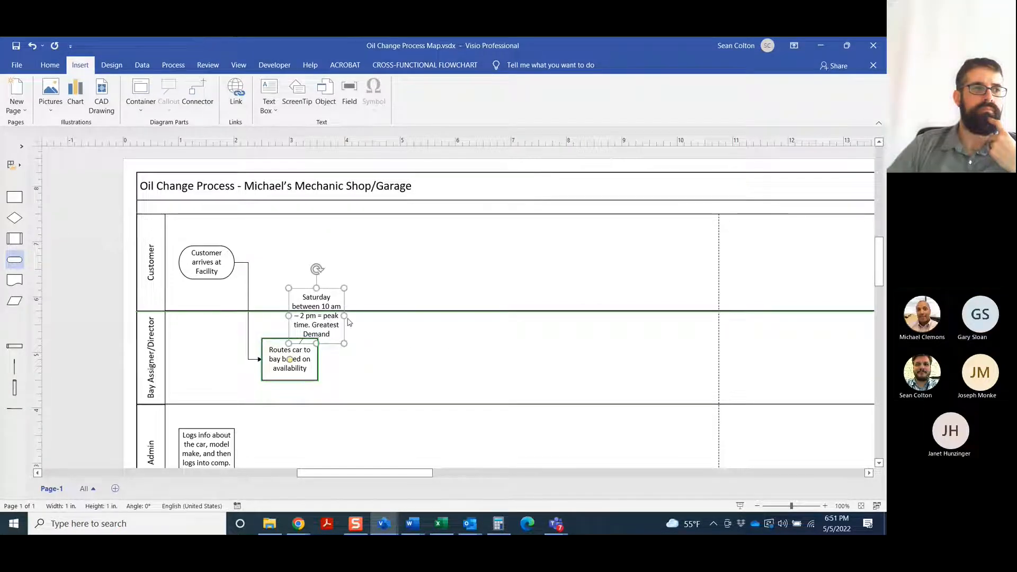
Step: Widen the peak-time callout to about 2.76 in and move it up into the Customer lane, above and beyond the process box
{"action": "left_click_drag", "start_coordinate": [344, 315], "coordinate": [463, 271]}
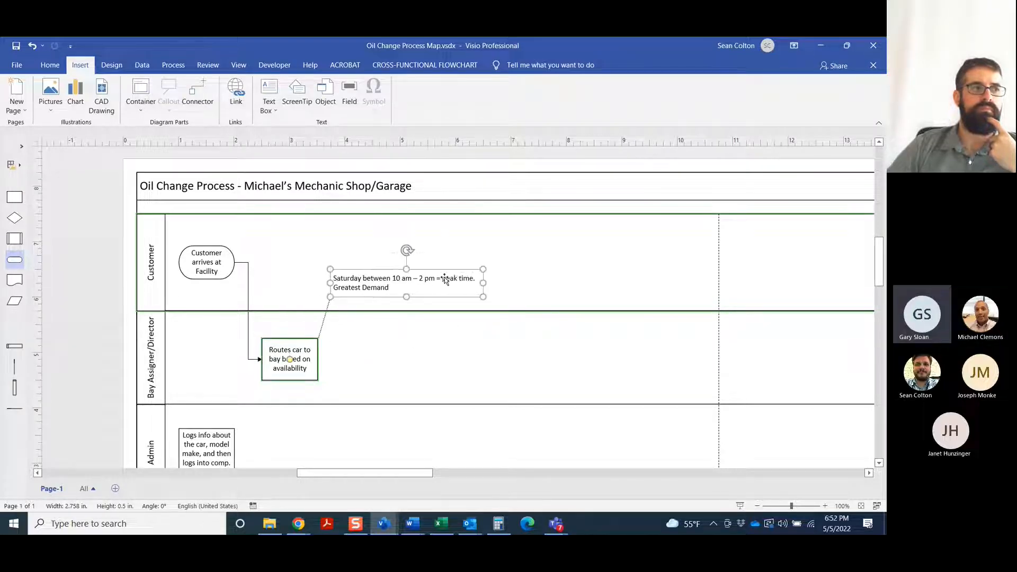
{"action": "left_click", "coordinate": [468, 343]}
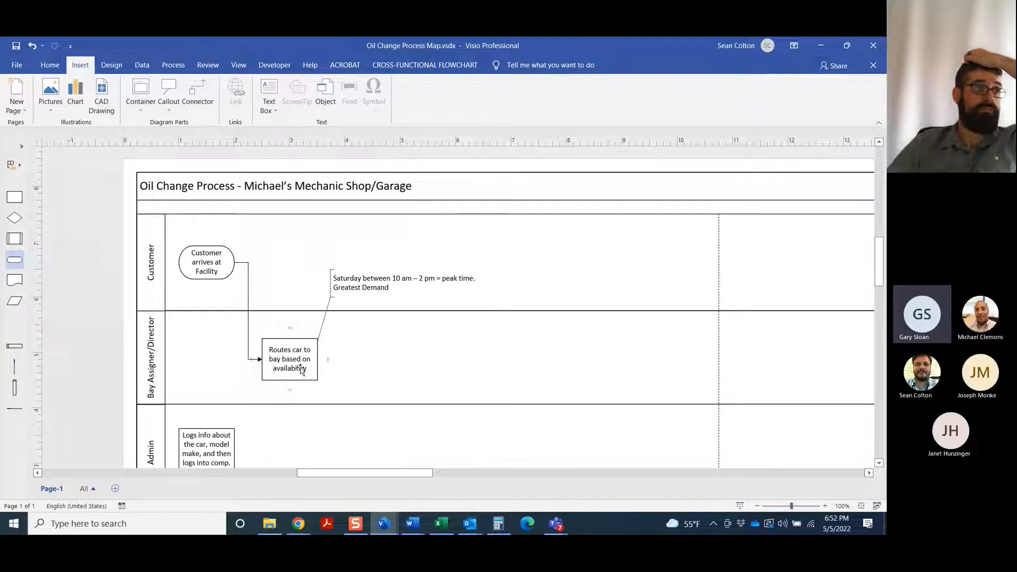
{"action": "mouse_move", "coordinate": [332, 360]}
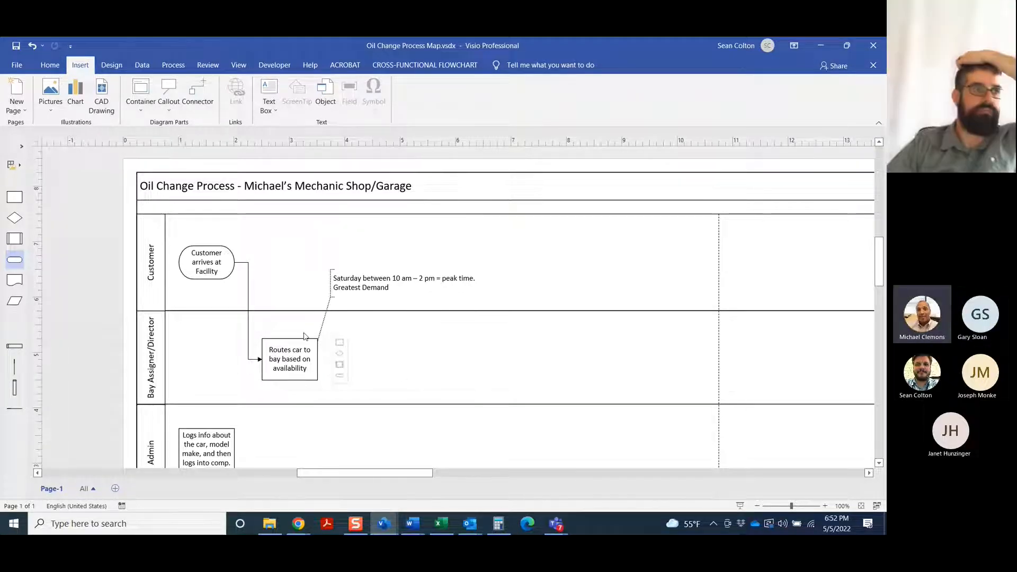
{"action": "left_click", "coordinate": [301, 351]}
{"action": "right_click", "coordinate": [292, 333]}
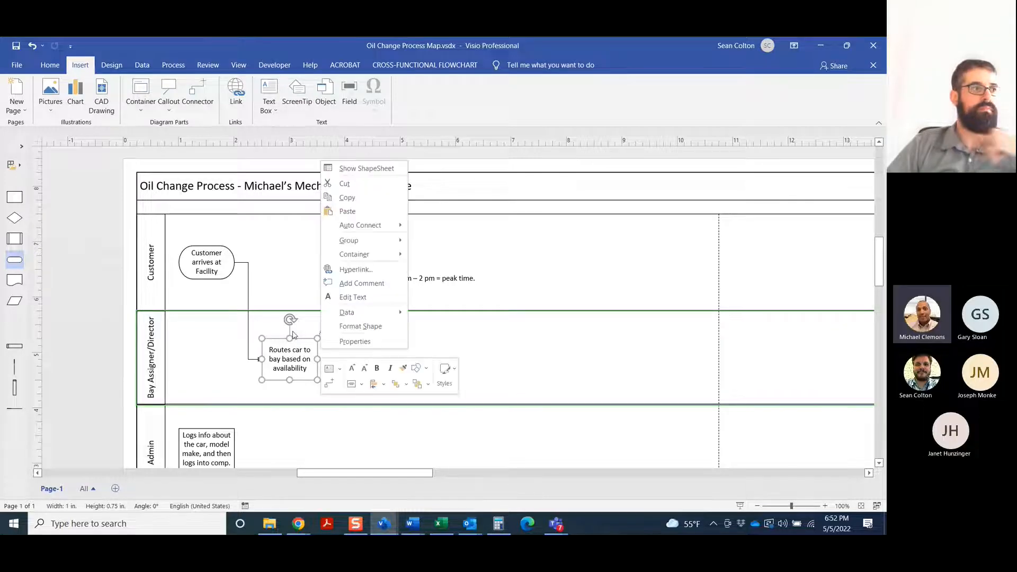
{"action": "left_click", "coordinate": [165, 99]}
{"action": "left_click", "coordinate": [170, 99]}
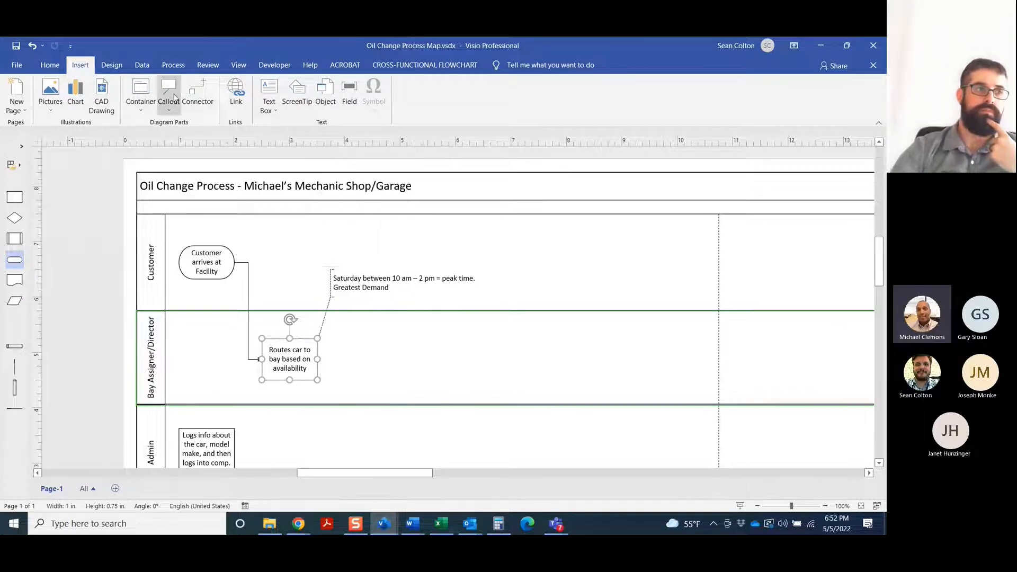
{"action": "left_click", "coordinate": [170, 102]}
{"action": "left_click", "coordinate": [324, 147]}
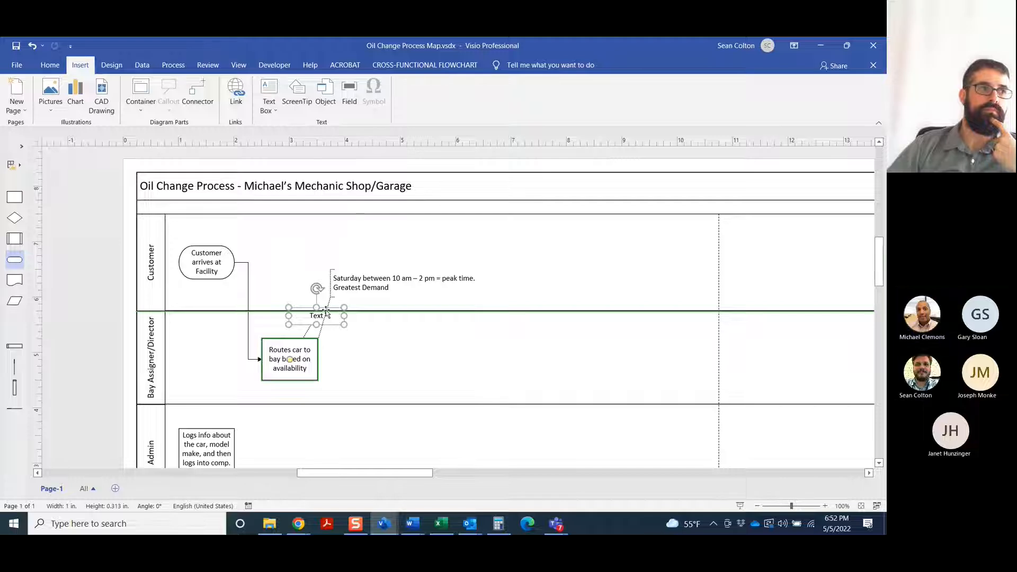
{"action": "left_click_drag", "start_coordinate": [326, 307], "coordinate": [320, 244]}
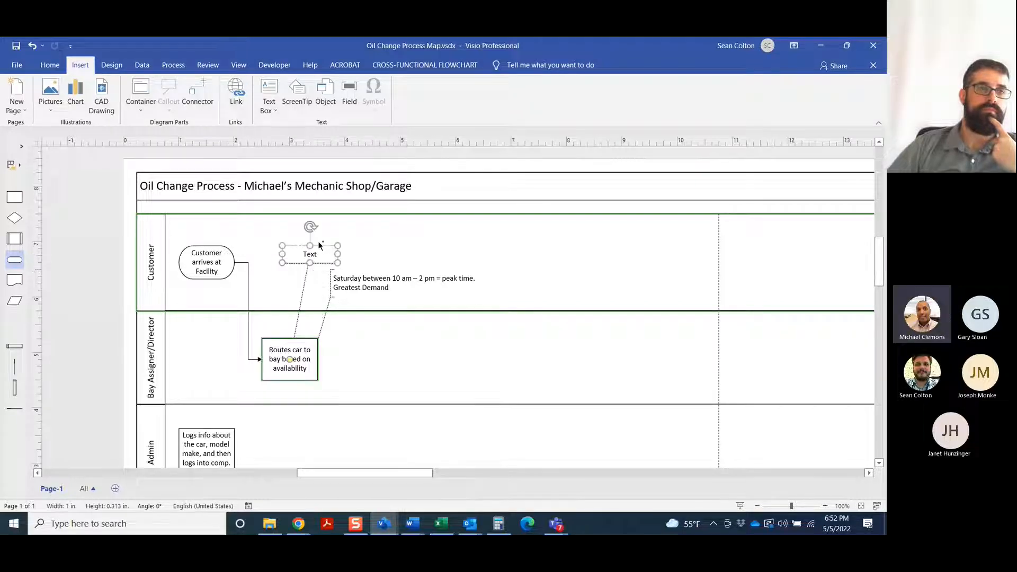
{"action": "key", "text": "ctrl+z"}
{"action": "key", "text": "ctrl+z"}
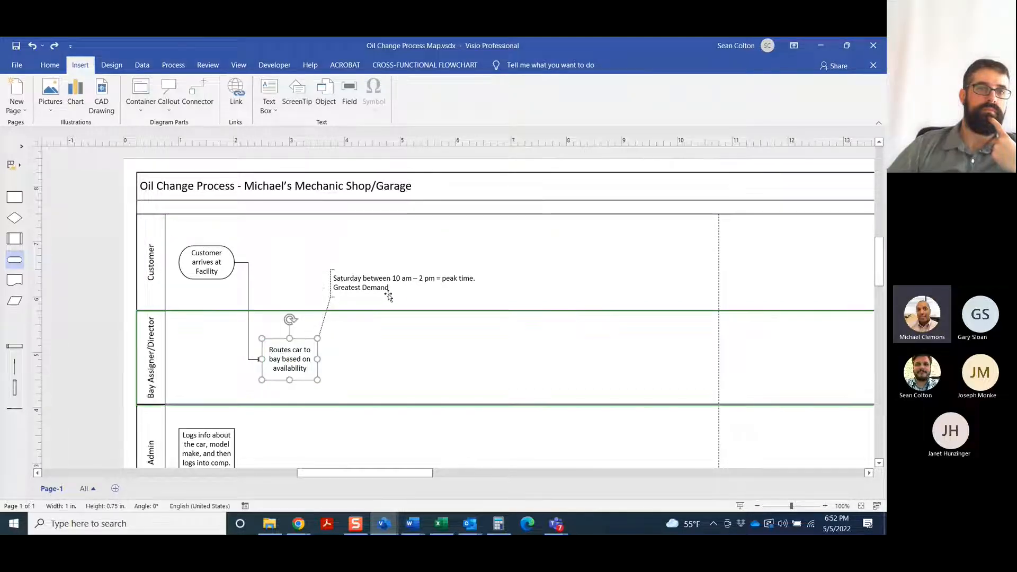
Step: Append "...generally not a problem due to system assigning work based on demand. Can be an issue if someone calls out." to the peak-time callout
{"action": "double_click", "coordinate": [382, 287]}
{"action": "left_click", "coordinate": [401, 291]}
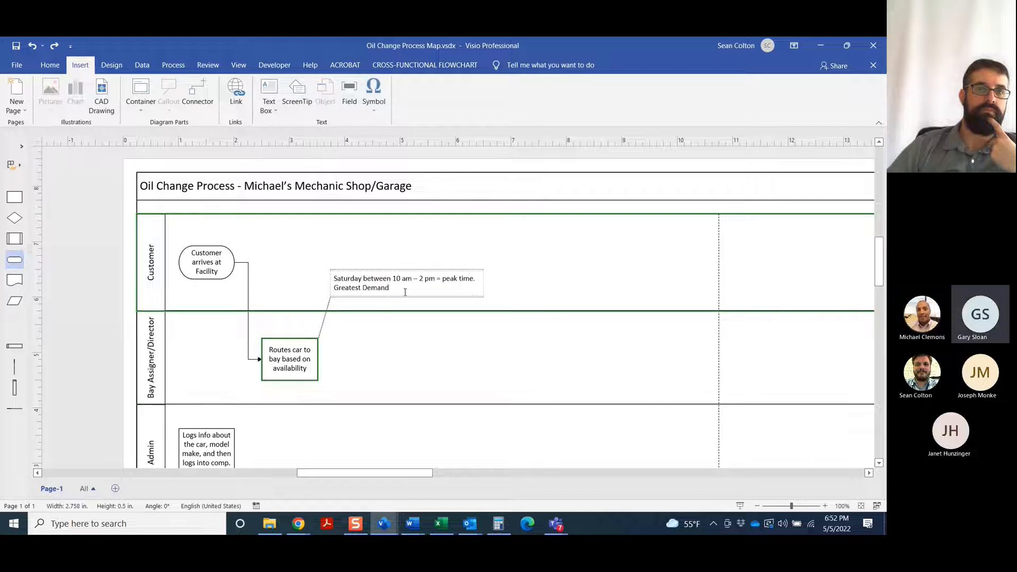
{"action": "type", "text": ".gene"}
{"action": "type", "text": "rall"}
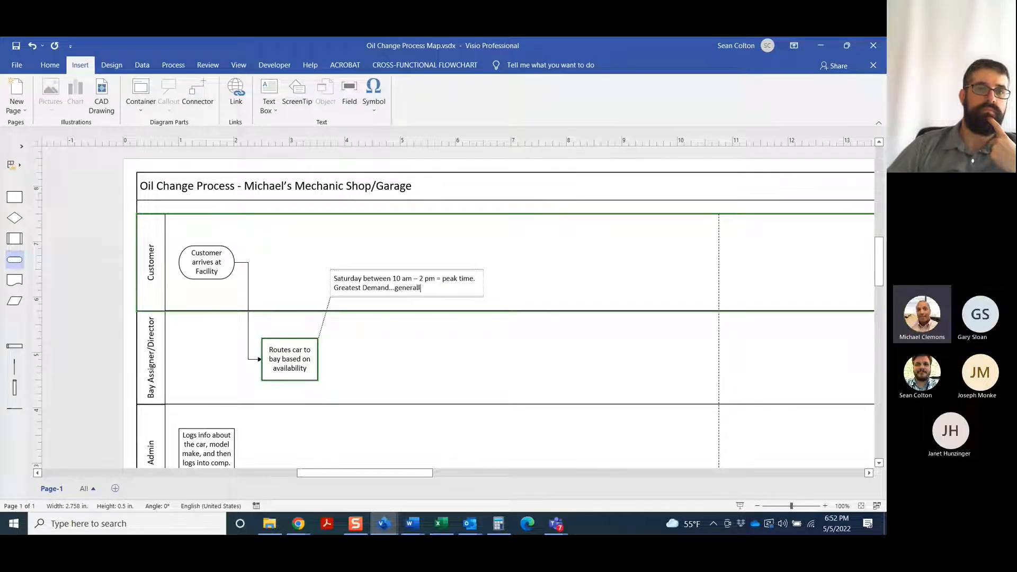
{"action": "type", "text": "y not a problem "}
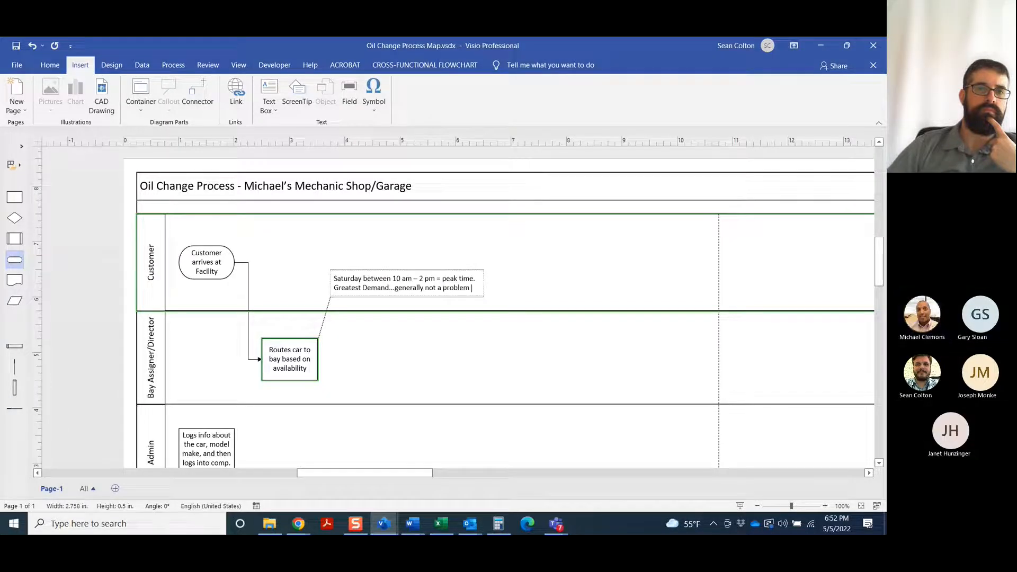
{"action": "type", "text": "due to "}
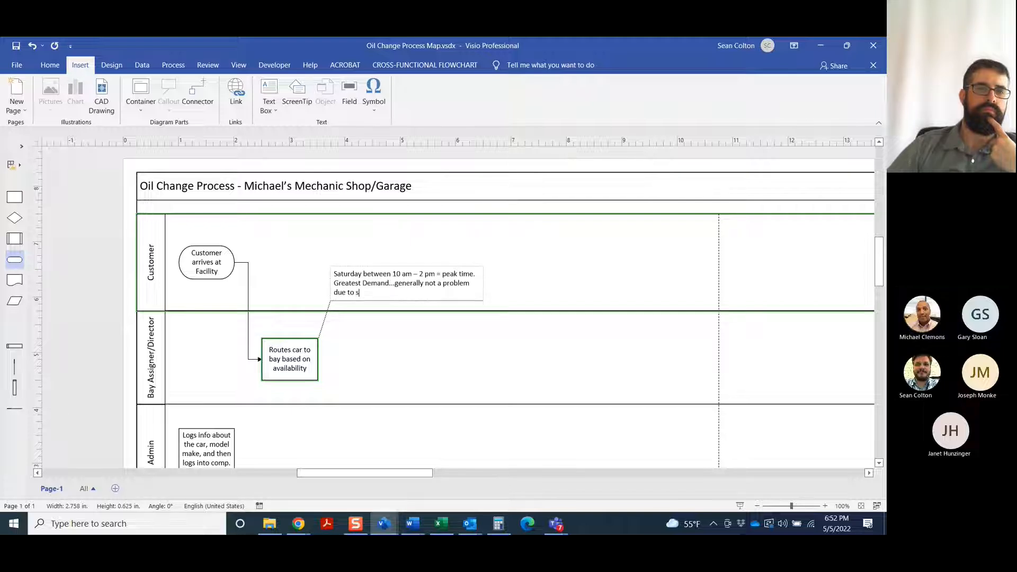
{"action": "type", "text": "system "}
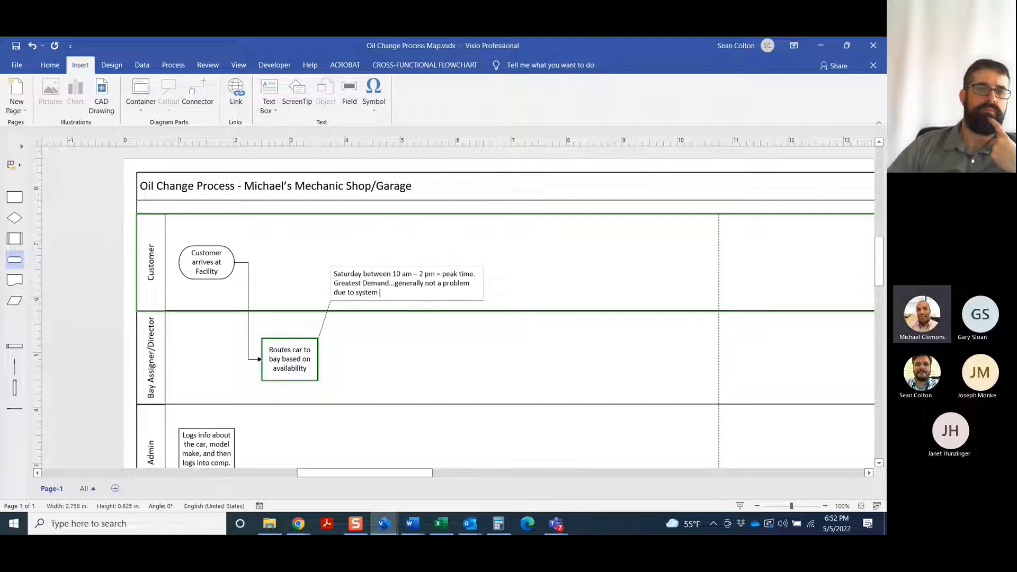
{"action": "type", "text": "assigning wo"}
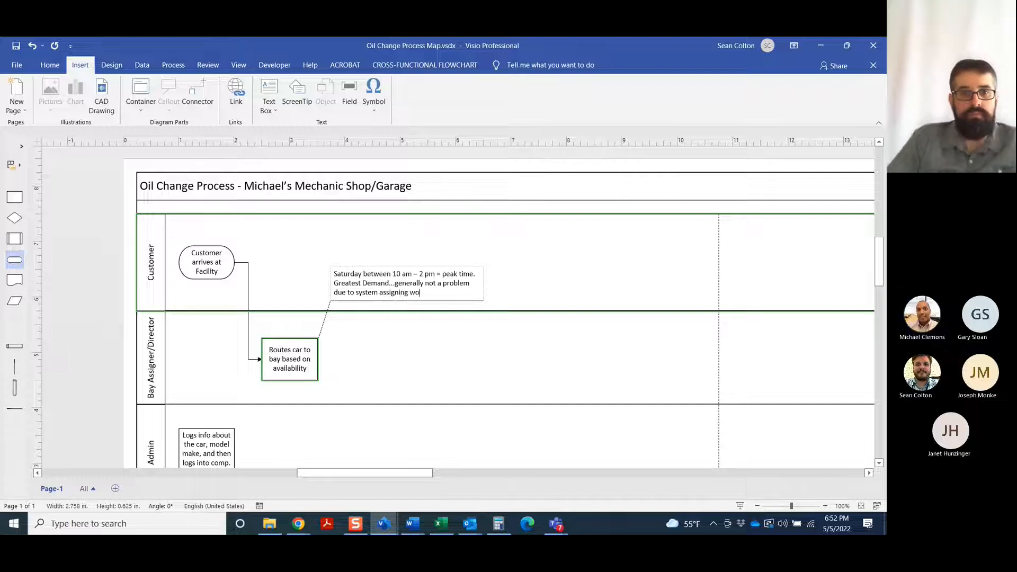
{"action": "type", "text": "rk based on"}
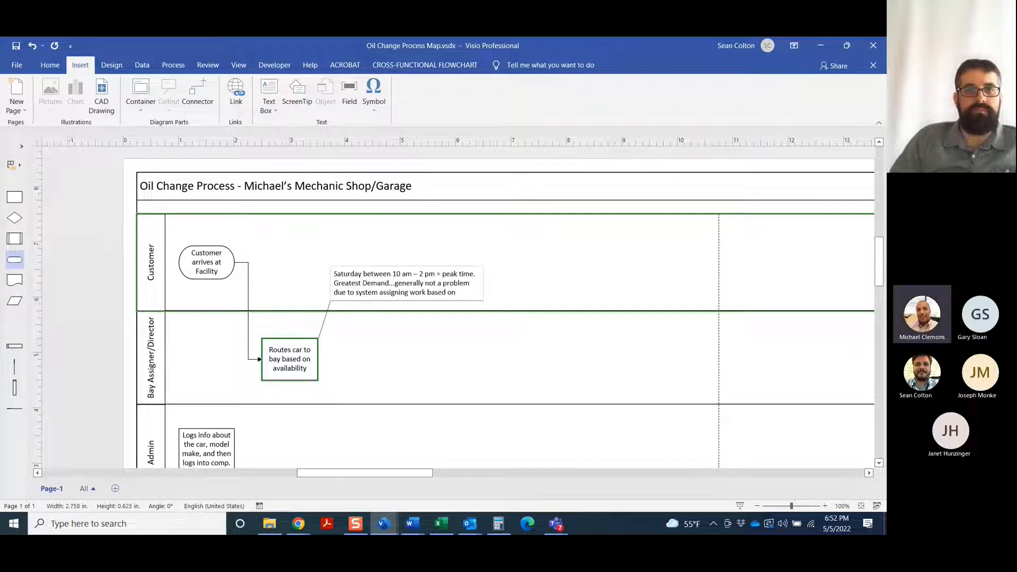
{"action": "type", "text": " dem"}
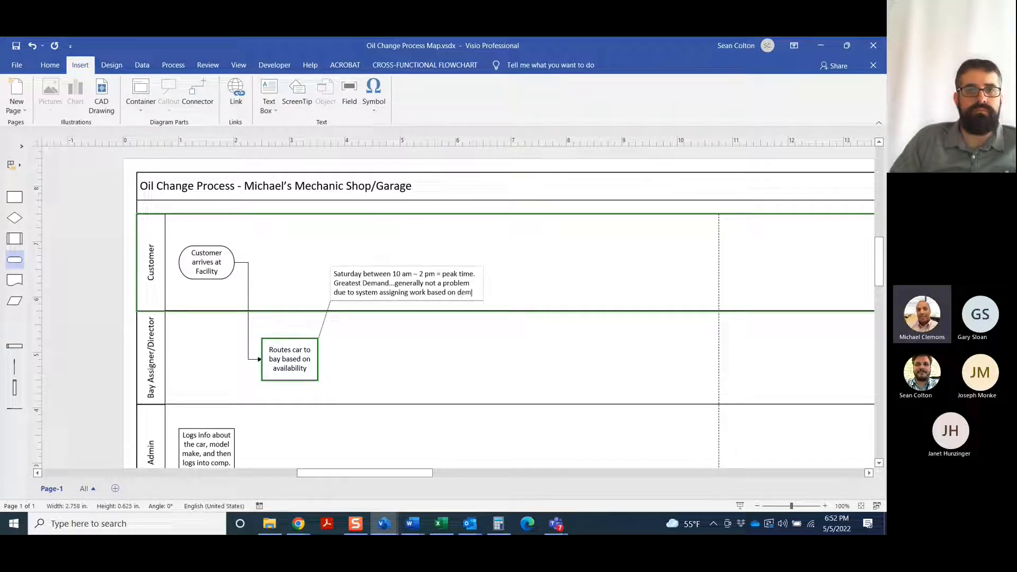
{"action": "type", "text": "and. Can "}
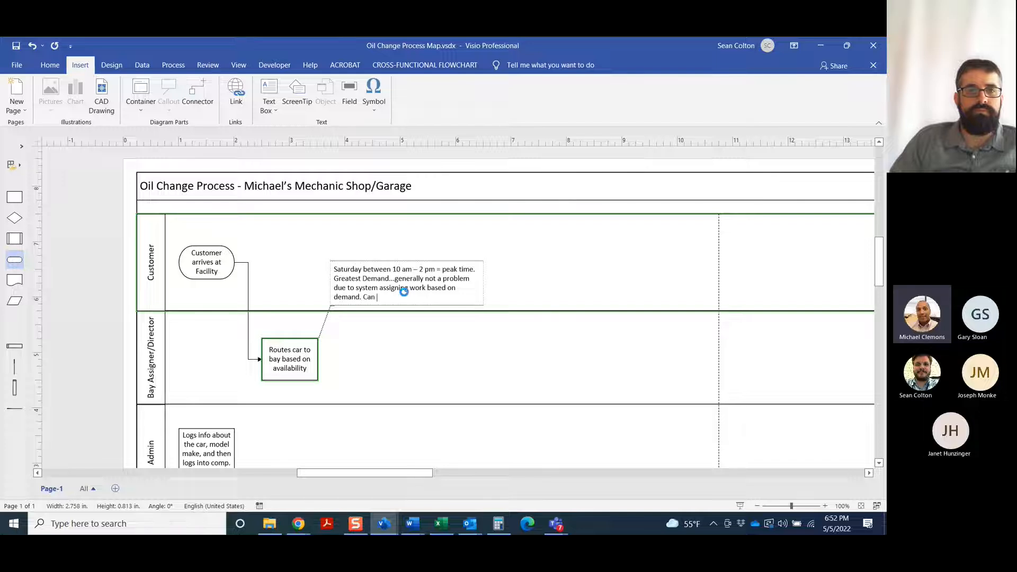
{"action": "type", "text": "be an issue if "}
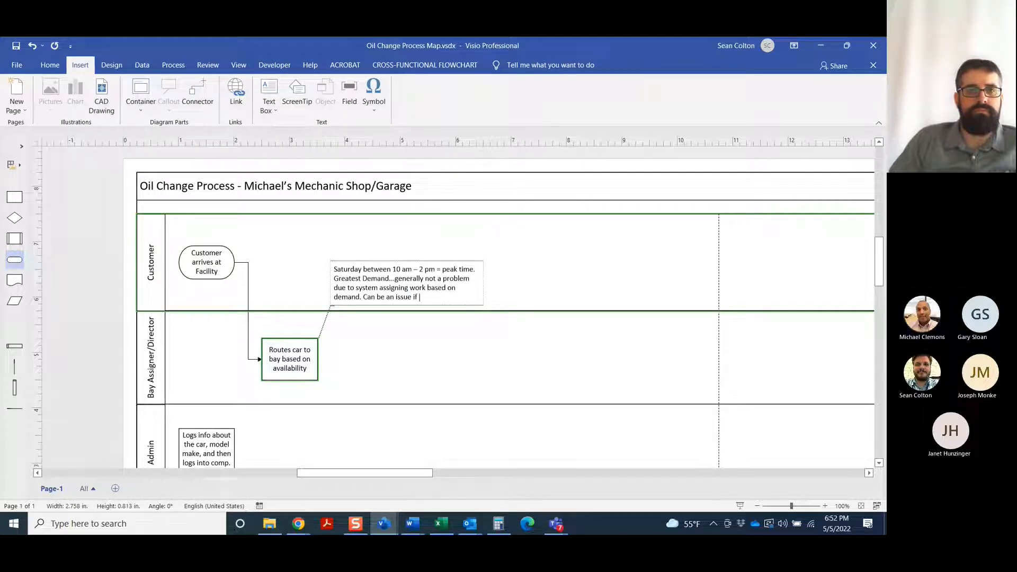
{"action": "type", "text": "someone calls out."}
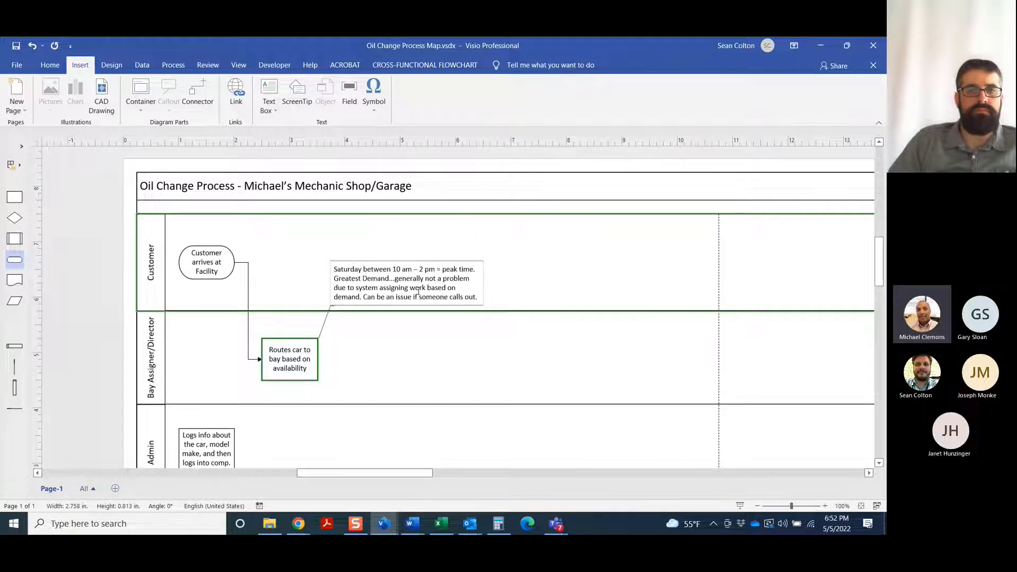
{"action": "left_click", "coordinate": [545, 286]}
Step: Try the peak-time callout slightly closer to the start of the Customer lane, and return it to its former place
{"action": "scroll", "coordinate": [558, 281], "scroll_direction": "down", "scroll_amount": 1}
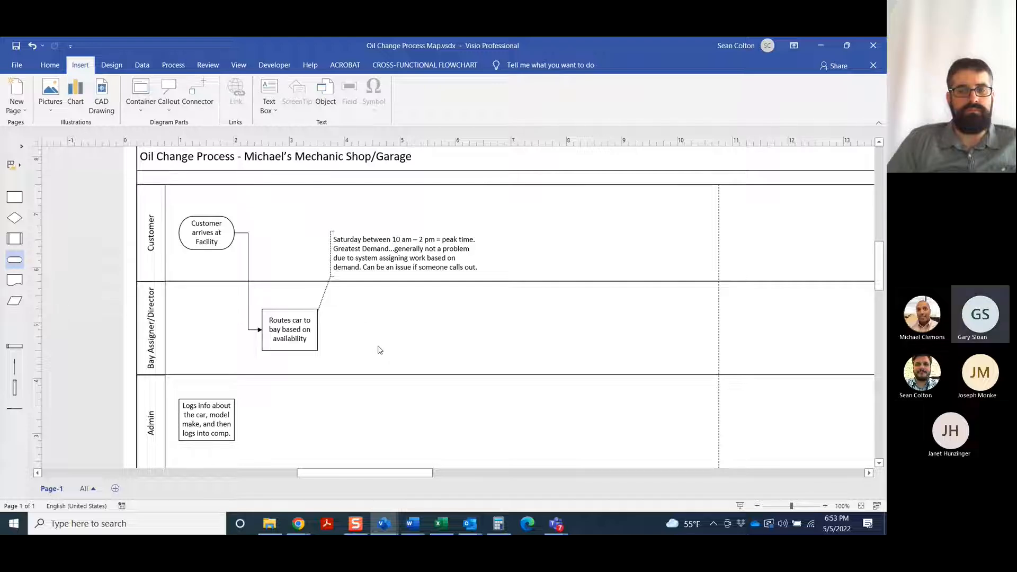
{"action": "left_click", "coordinate": [358, 259]}
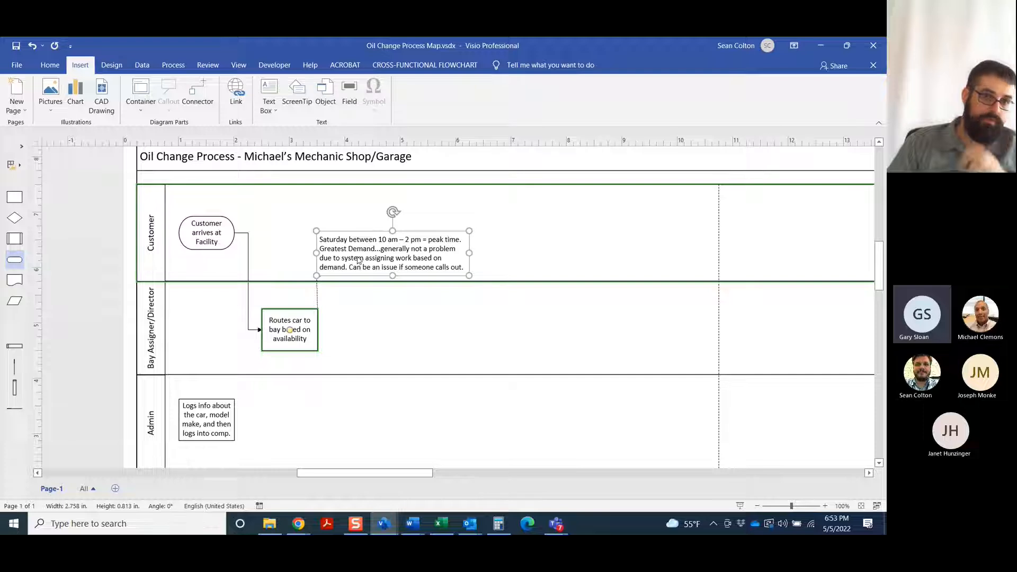
{"action": "key", "text": "Right"}
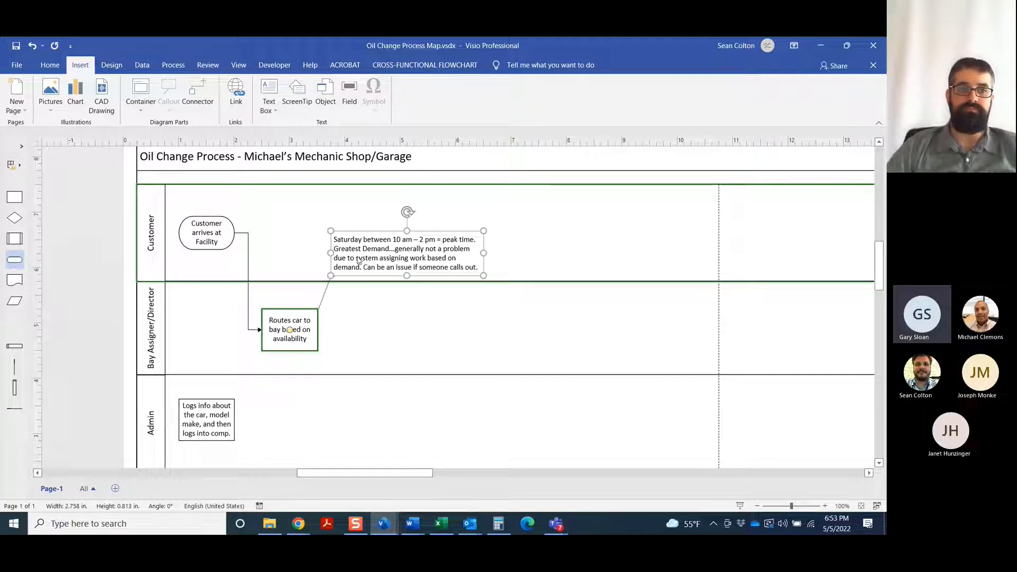
{"action": "left_click", "coordinate": [347, 315]}
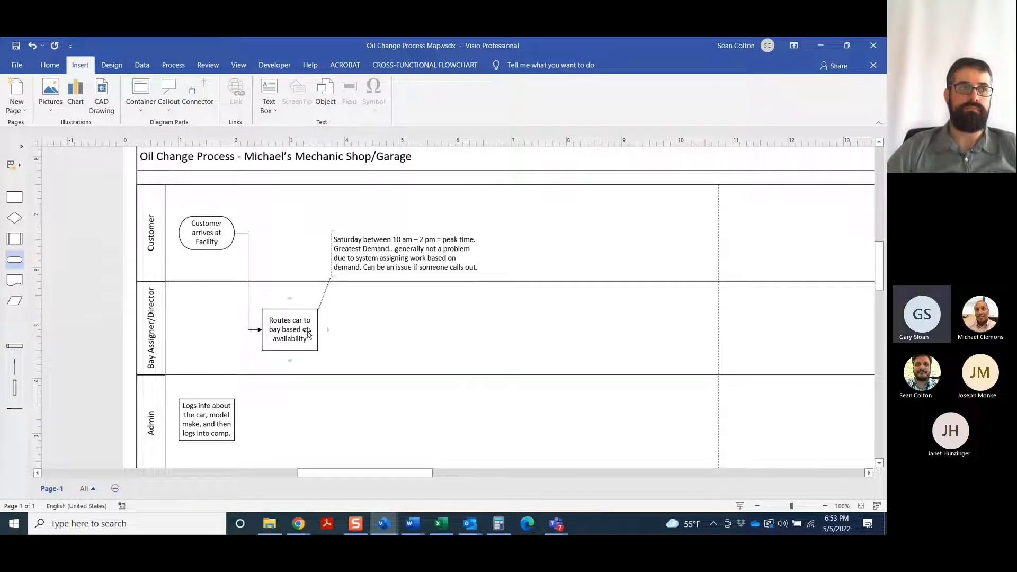
Step: Add a process box, 1 in wide and 0.75 in high, at the start of the Oil Change Tech lane
{"action": "scroll", "coordinate": [404, 319], "scroll_direction": "down", "scroll_amount": 1}
{"action": "scroll", "coordinate": [404, 320], "scroll_direction": "up", "scroll_amount": 1}
{"action": "scroll", "coordinate": [405, 321], "scroll_direction": "down", "scroll_amount": 1}
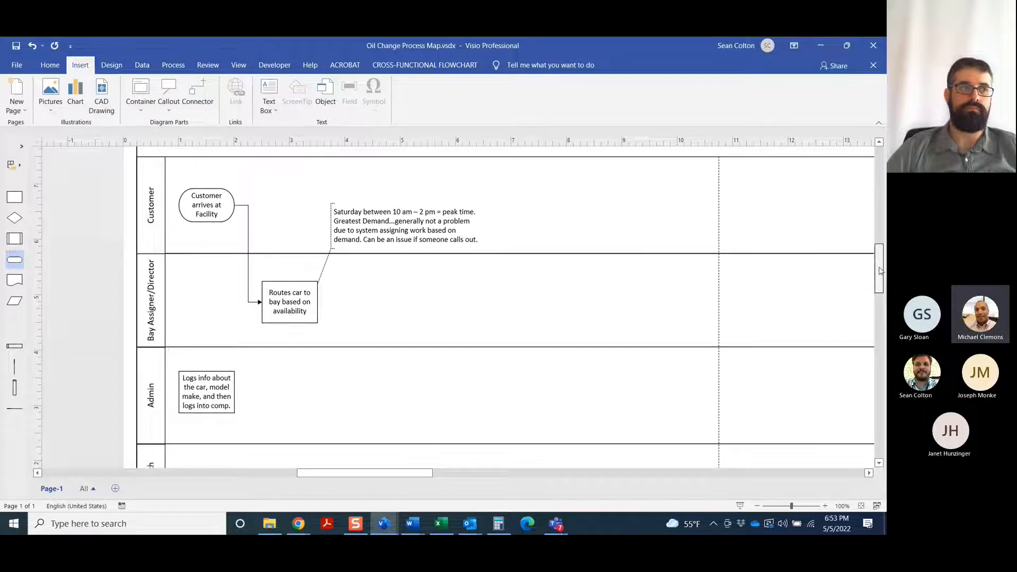
{"action": "scroll", "coordinate": [880, 270], "scroll_direction": "up", "scroll_amount": 1}
{"action": "left_click_drag", "start_coordinate": [881, 270], "coordinate": [881, 270]}
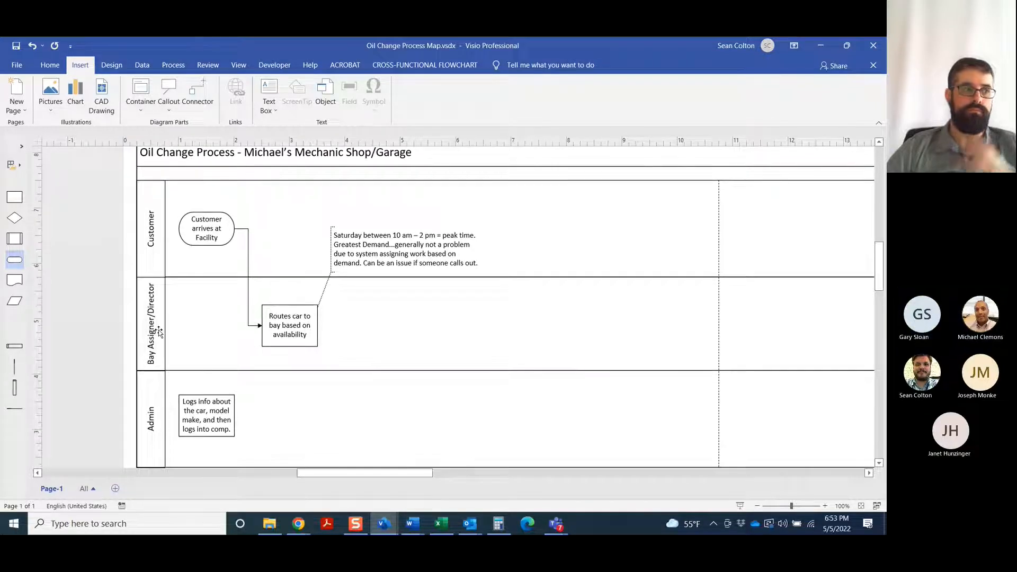
{"action": "left_click_drag", "start_coordinate": [13, 197], "coordinate": [198, 329]}
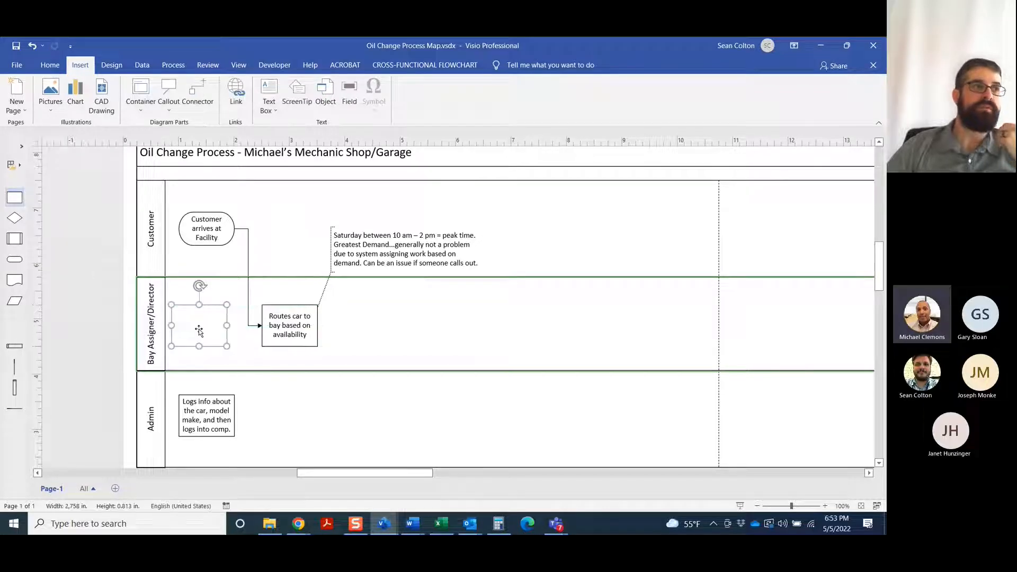
{"action": "scroll", "coordinate": [199, 328], "scroll_direction": "down", "scroll_amount": 3}
{"action": "left_click_drag", "start_coordinate": [198, 181], "coordinate": [199, 361]}
{"action": "scroll", "coordinate": [210, 352], "scroll_direction": "down", "scroll_amount": 3}
{"action": "scroll", "coordinate": [213, 328], "scroll_direction": "up", "scroll_amount": 1}
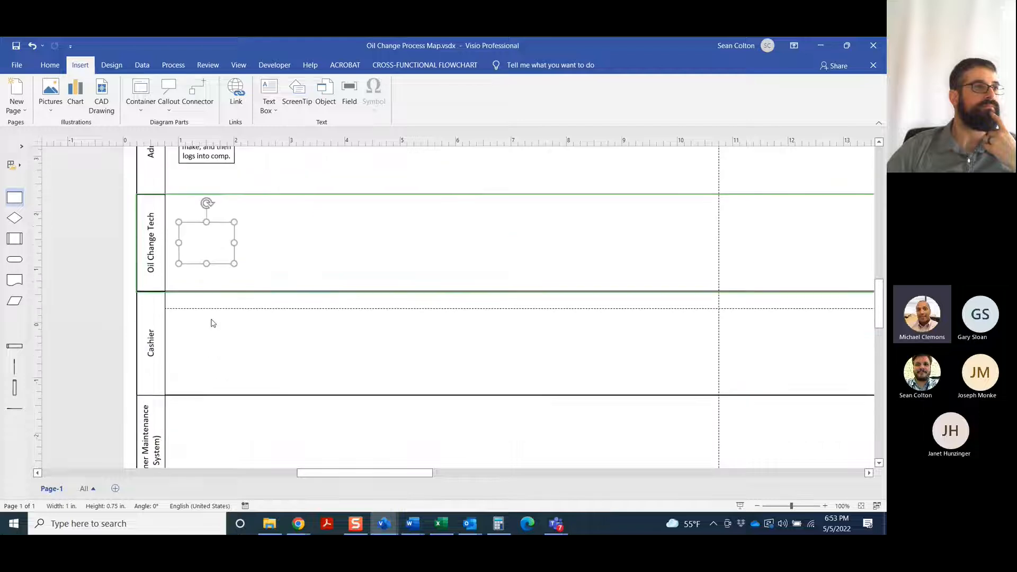
Step: Label the Oil Change Tech lane's process box "Can perform double role on busy days at Bay Assignor/Director"
{"action": "double_click", "coordinate": [206, 250]}
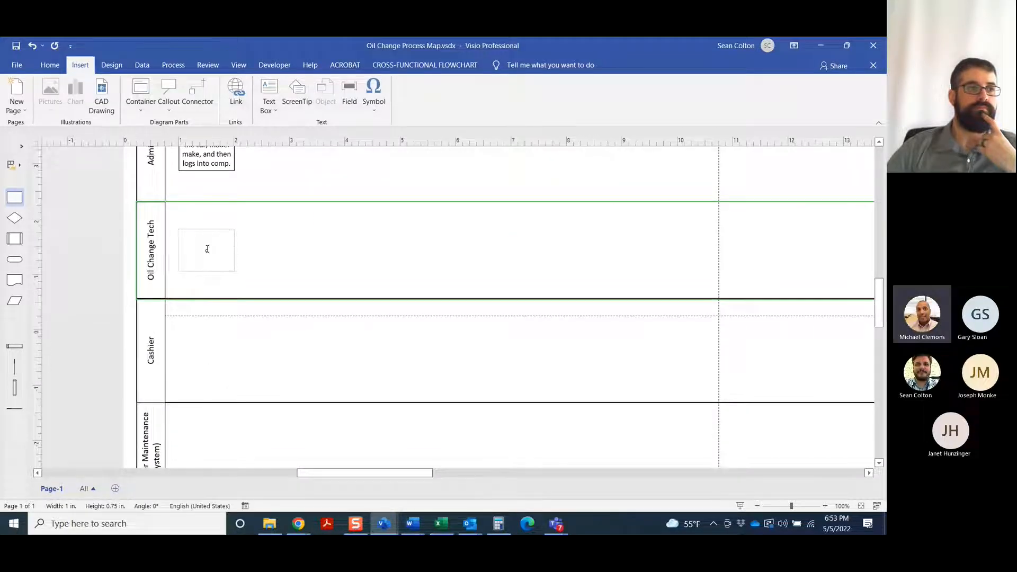
{"action": "type", "text": "Can perfo"}
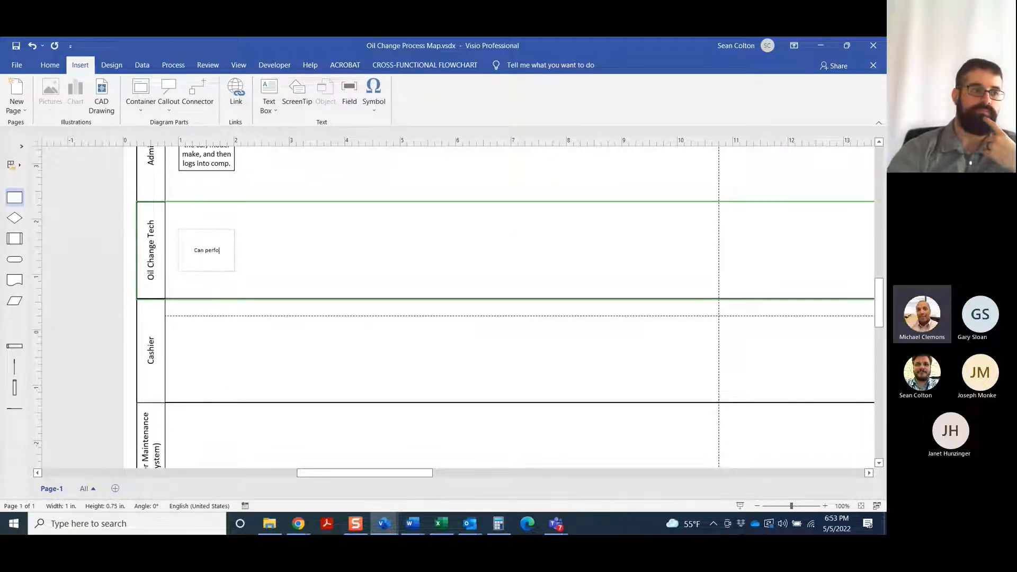
{"action": "type", "text": "rm double ro"}
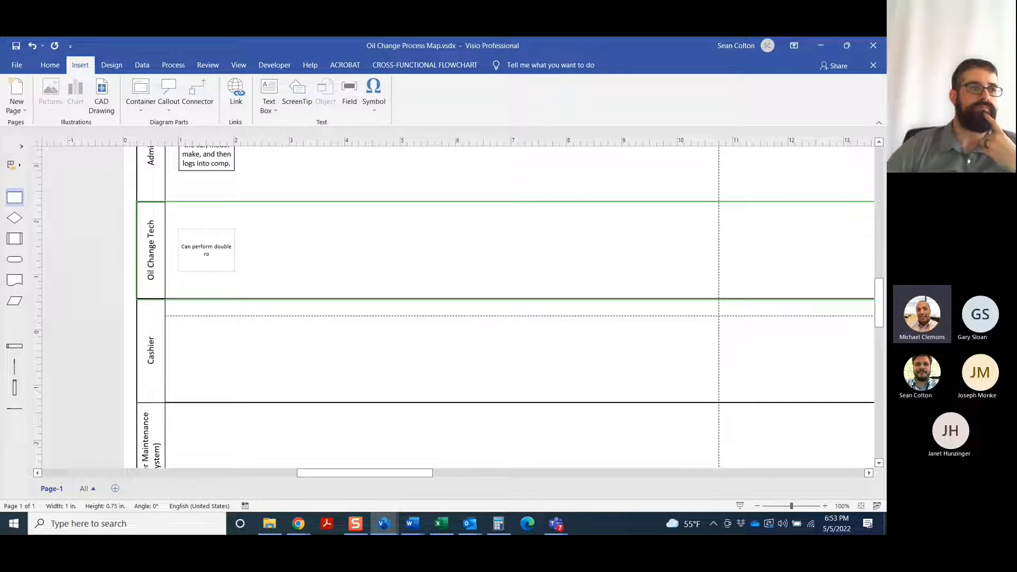
{"action": "type", "text": "le on busines"}
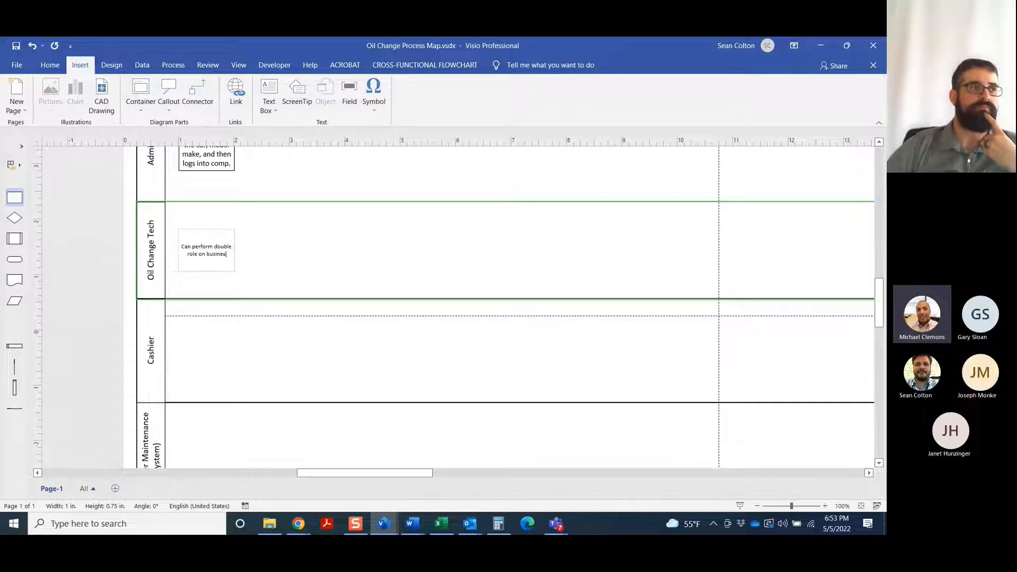
{"action": "key", "text": "BackSpace"}
{"action": "key", "text": "BackSpace"}
{"action": "type", "text": "y "}
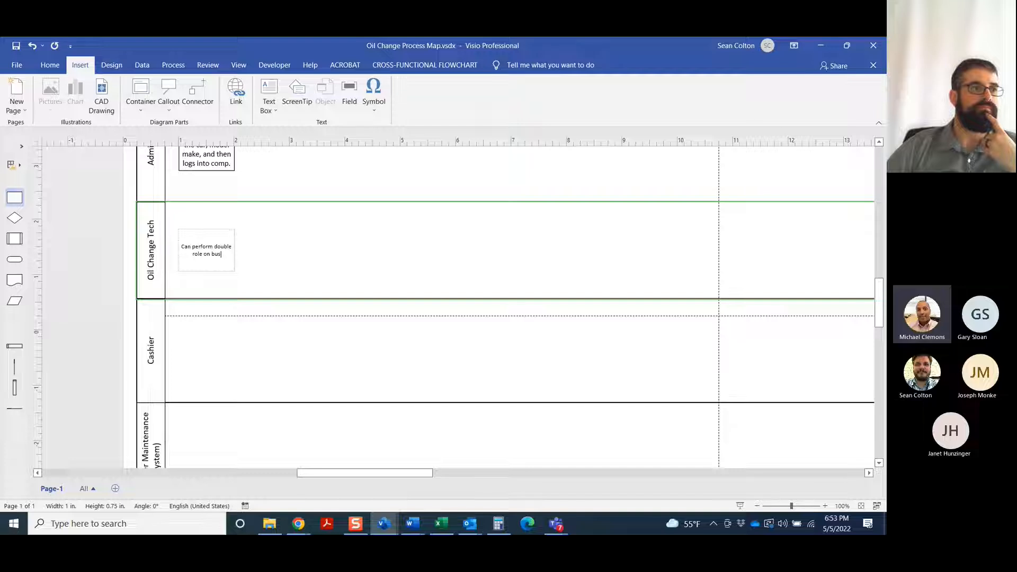
{"action": "type", "text": "days "}
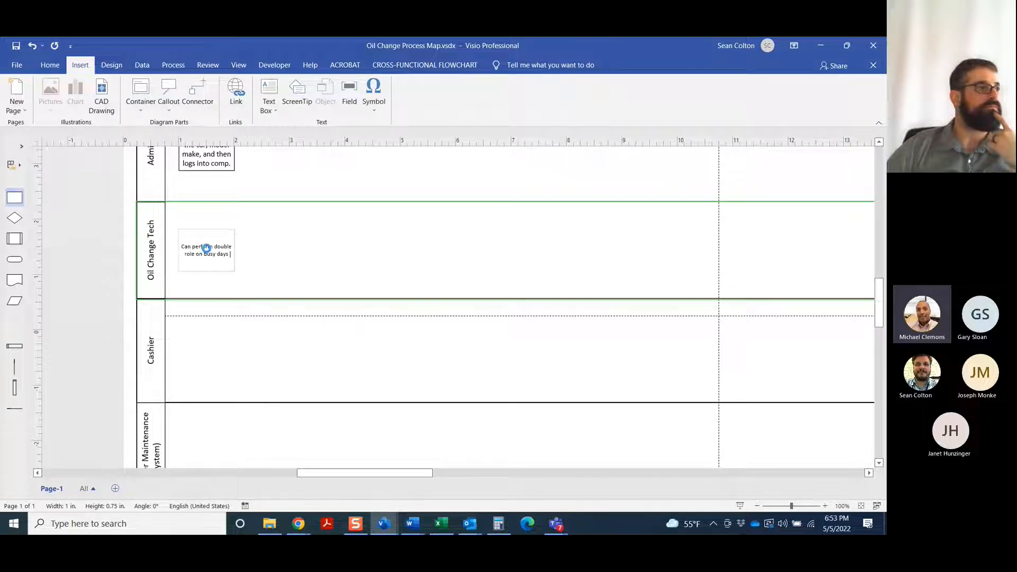
{"action": "type", "text": "at B"}
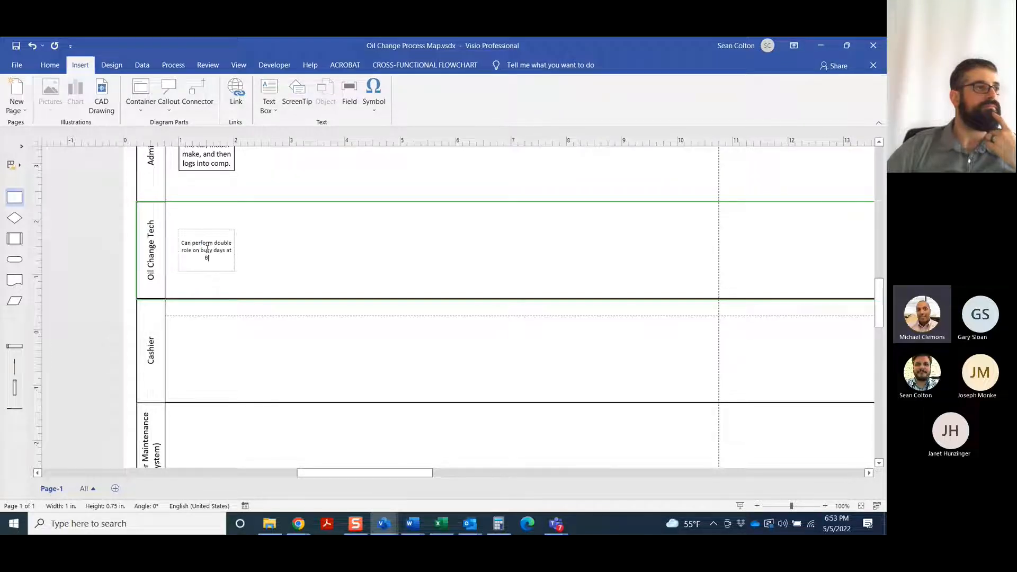
{"action": "type", "text": "ay Assig"}
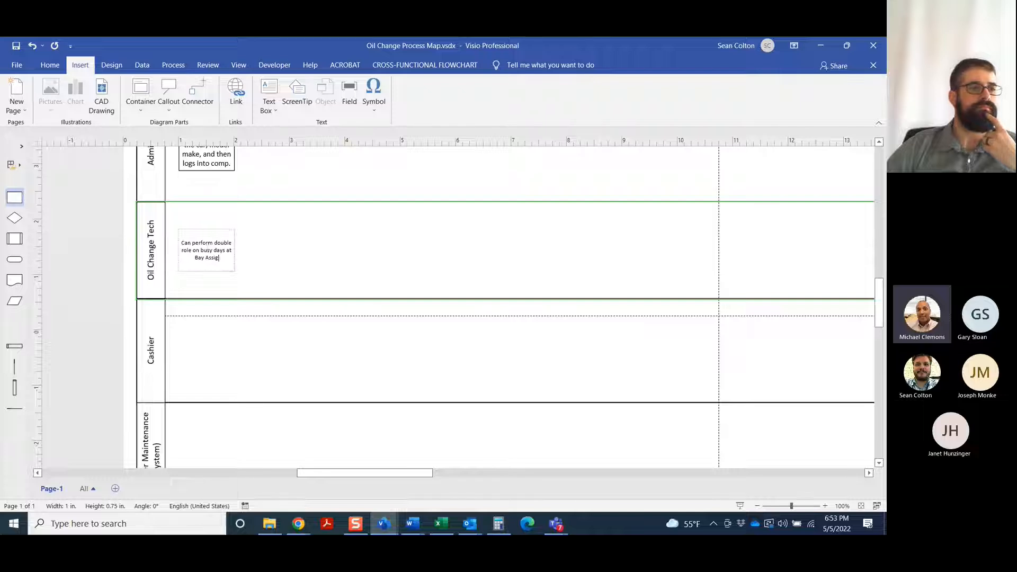
{"action": "type", "text": "nor/"}
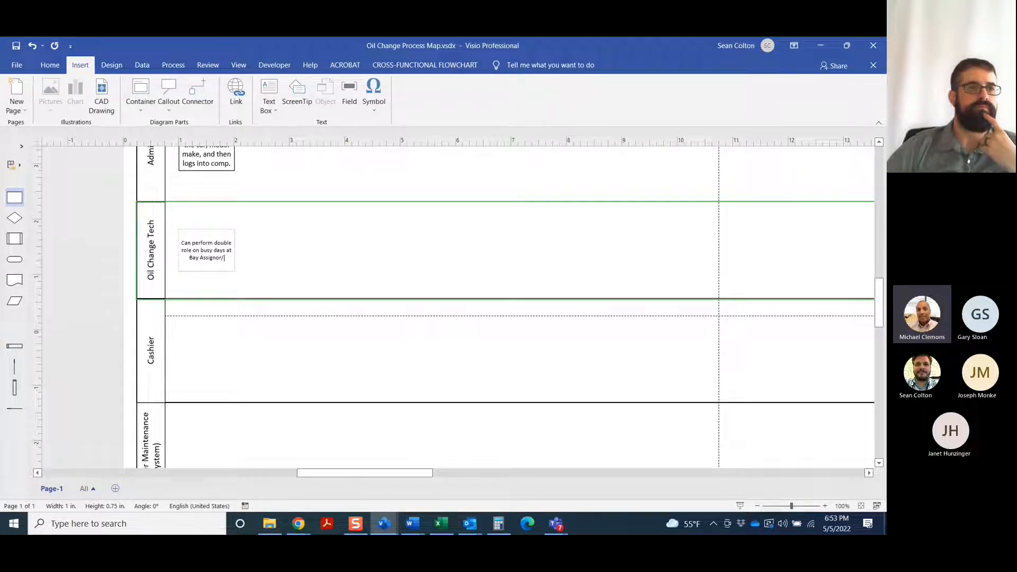
{"action": "type", "text": "Director"}
{"action": "left_click", "coordinate": [243, 251]}
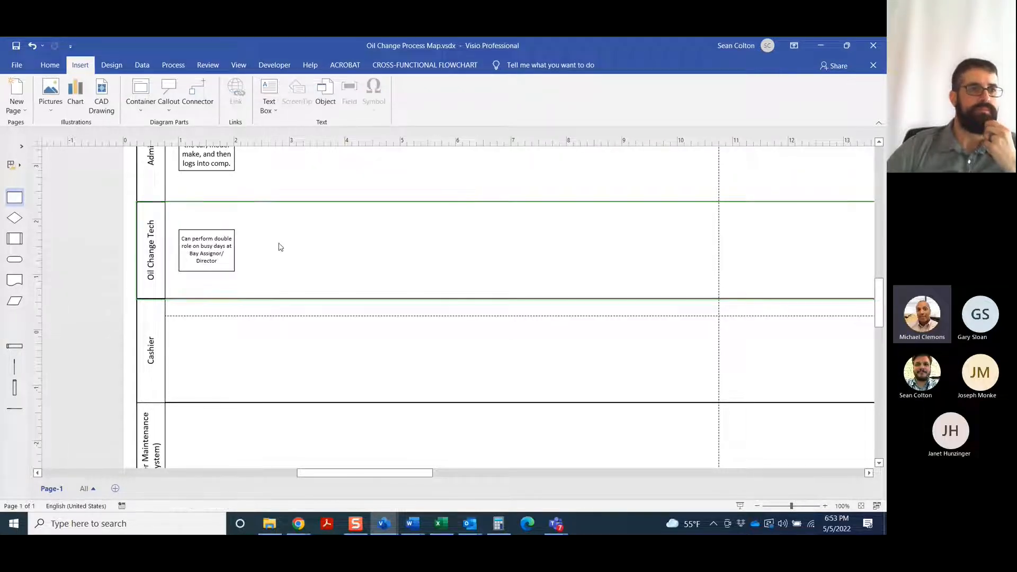
Step: Add a process box connected after the "Routes car to bay based on availability" box in the Bay Assigner/Director lane
{"action": "scroll", "coordinate": [280, 247], "scroll_direction": "up", "scroll_amount": 6}
{"action": "scroll", "coordinate": [283, 247], "scroll_direction": "down", "scroll_amount": 2}
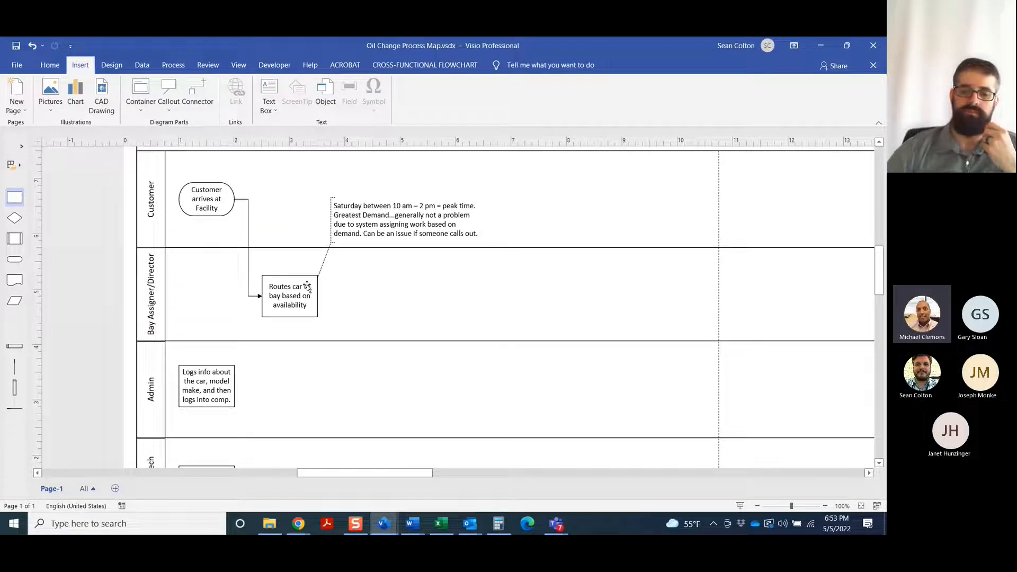
{"action": "mouse_move", "coordinate": [329, 295]}
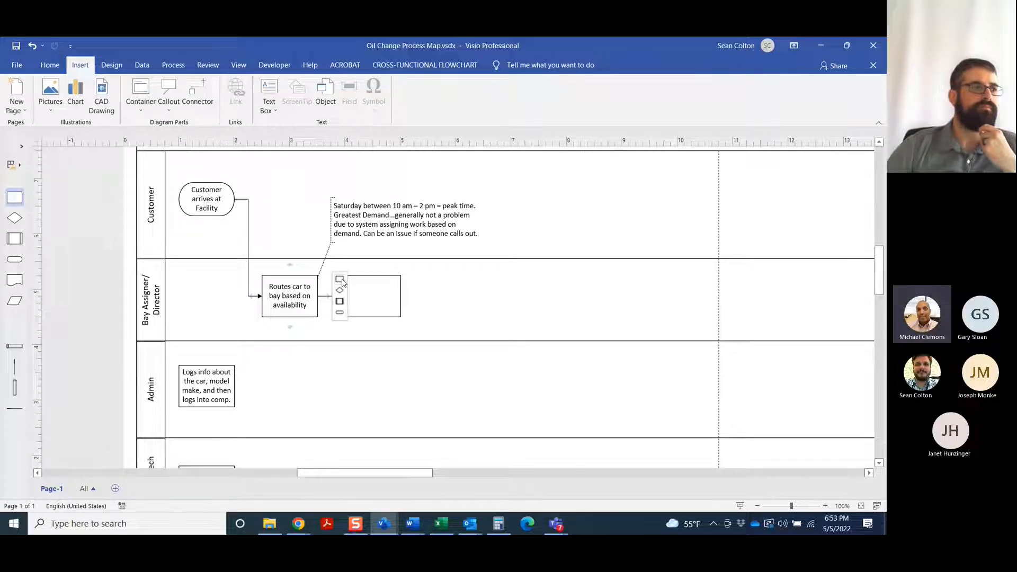
{"action": "left_click", "coordinate": [340, 280]}
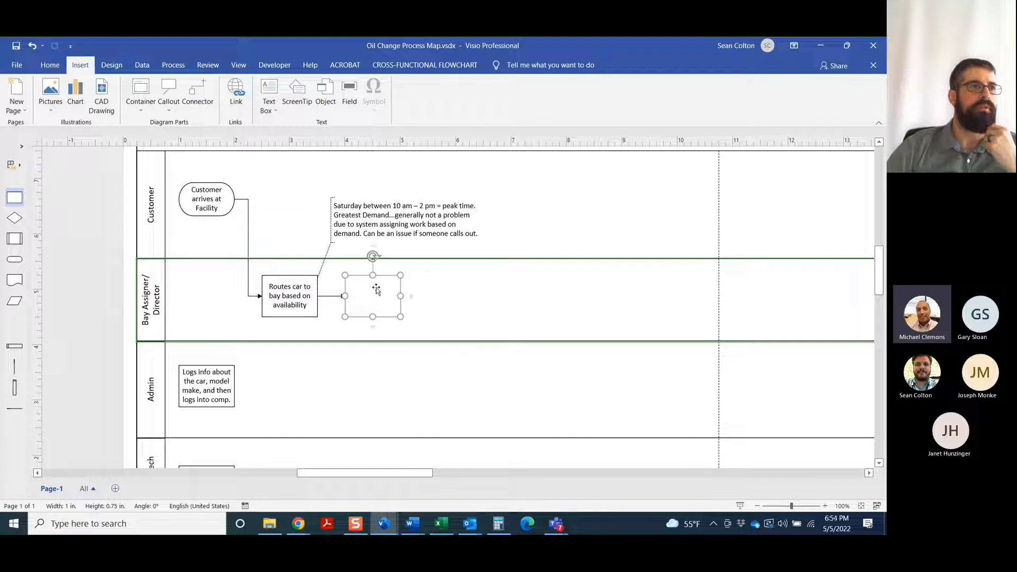
Step: Move the peak-time callout into the Admin lane and the new empty process box up into the Customer lane
{"action": "left_click_drag", "start_coordinate": [350, 223], "coordinate": [337, 430]}
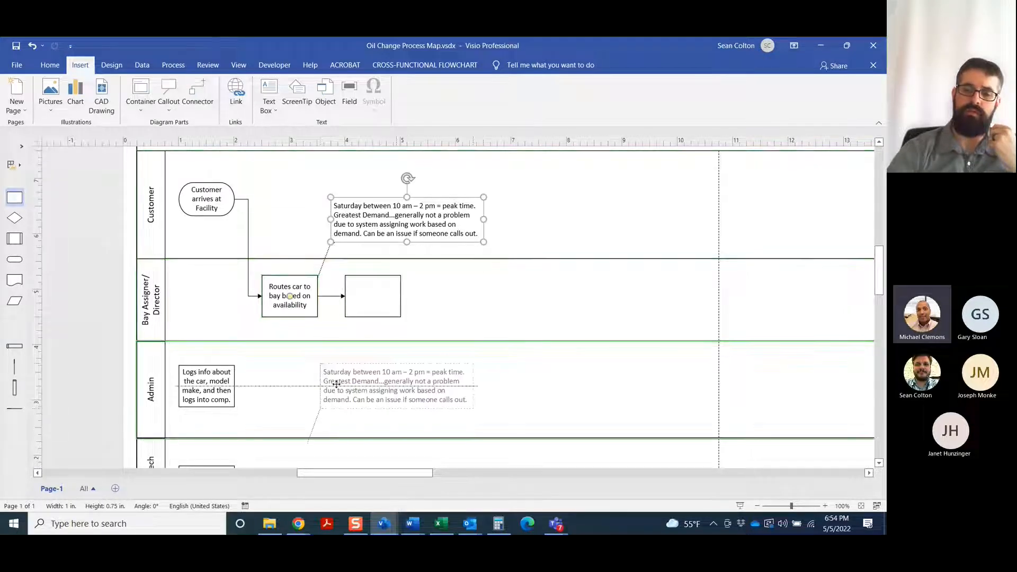
{"action": "left_click_drag", "start_coordinate": [368, 295], "coordinate": [357, 200]}
{"action": "left_click", "coordinate": [347, 230]}
{"action": "left_click", "coordinate": [355, 204]}
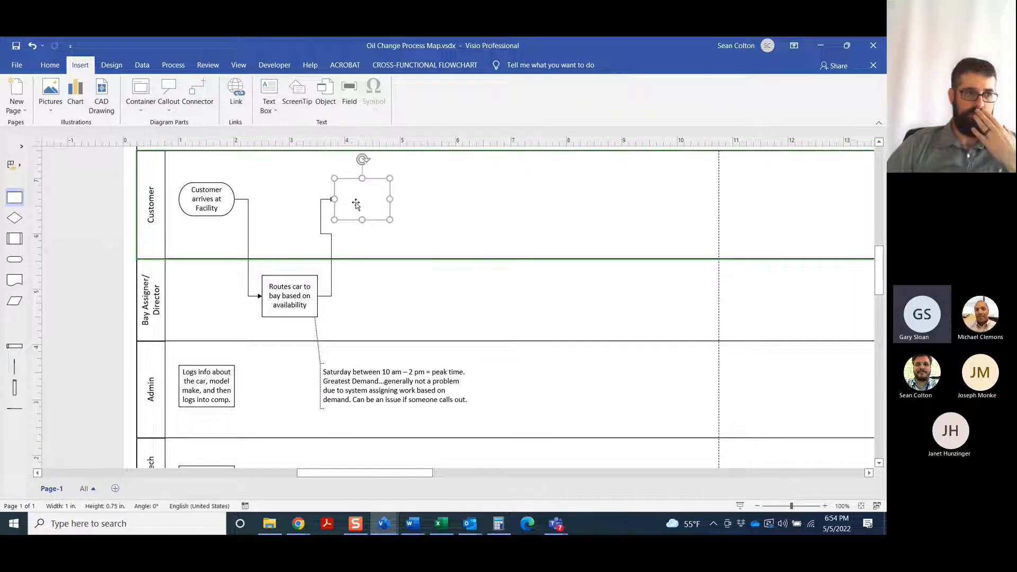
Step: Shift the empty Customer lane box slightly farther along the lane and label it "Drives to assigned Bay"
{"action": "double_click", "coordinate": [369, 199]}
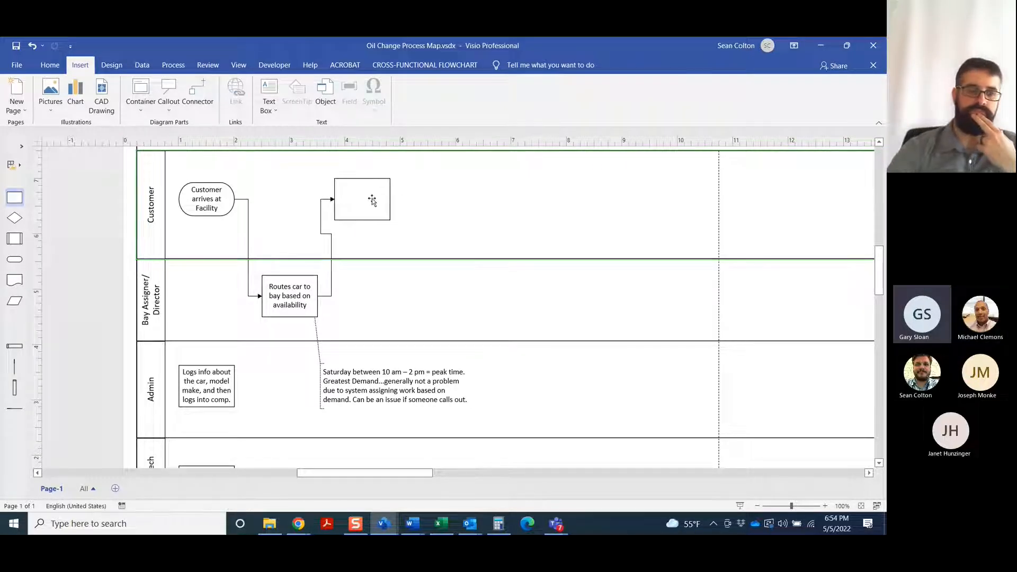
{"action": "key", "text": "Escape"}
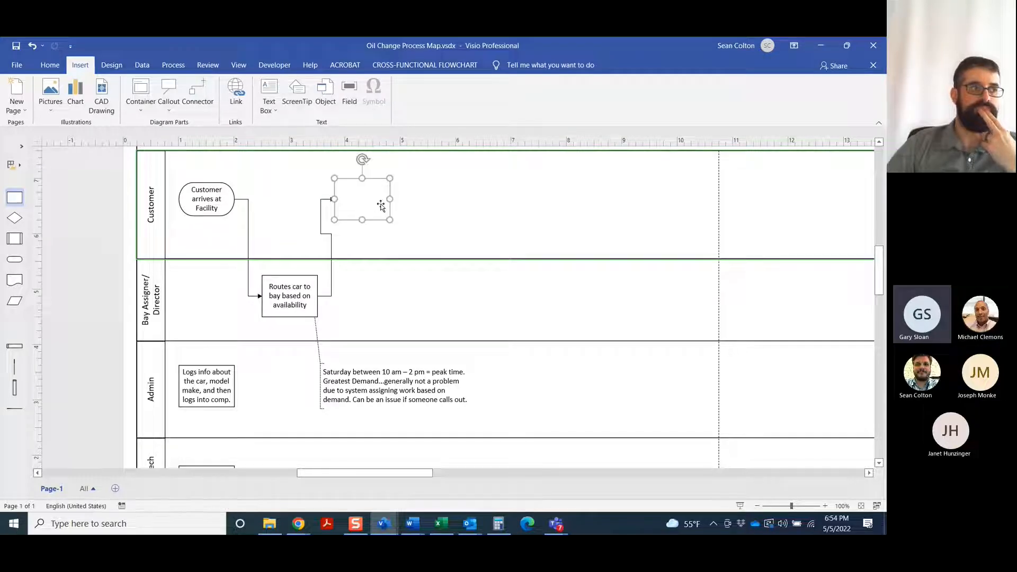
{"action": "left_click_drag", "start_coordinate": [381, 205], "coordinate": [398, 205]}
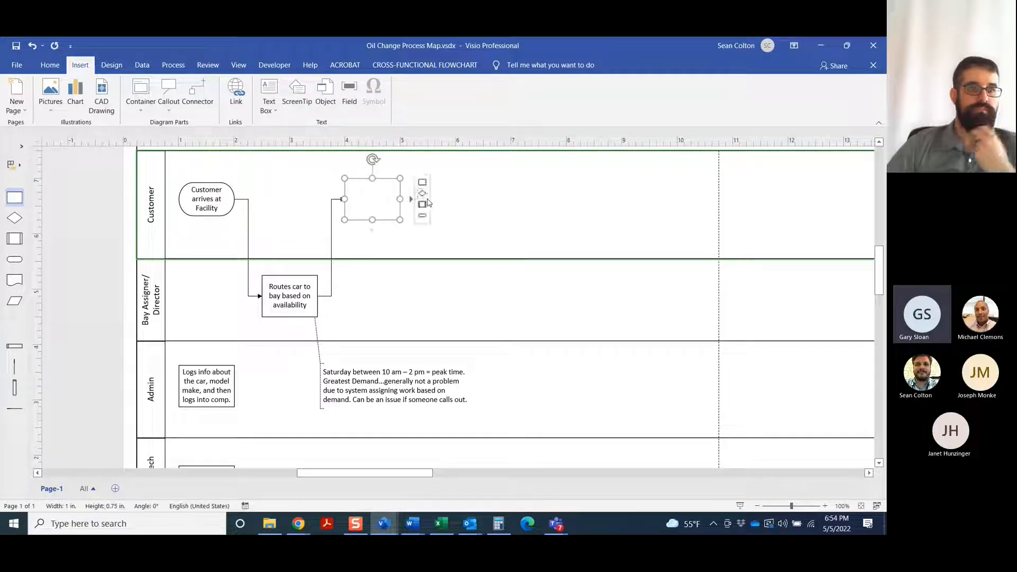
{"action": "double_click", "coordinate": [390, 203]}
{"action": "type", "text": "Drives to "}
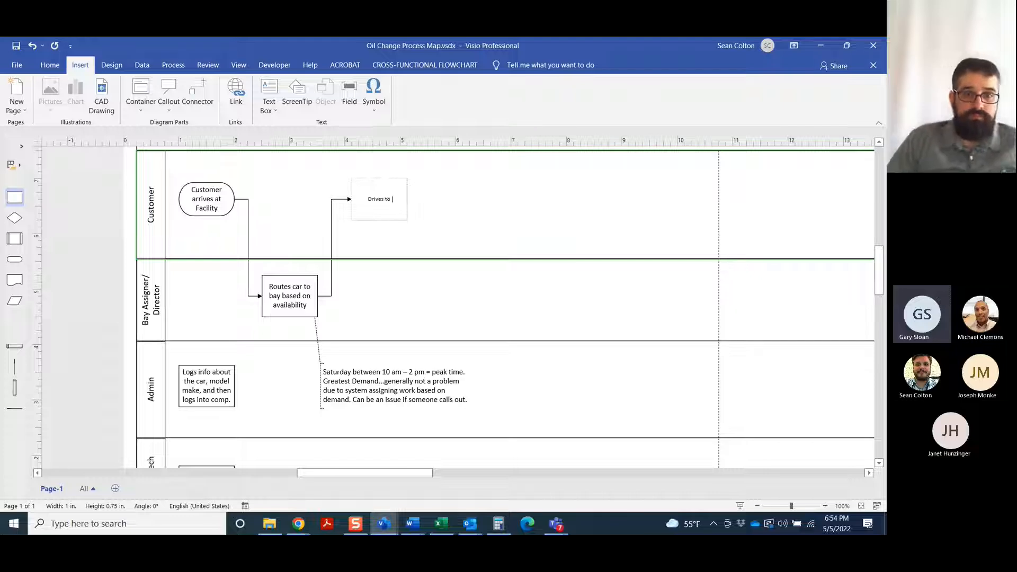
{"action": "type", "text": "assigned Ba"}
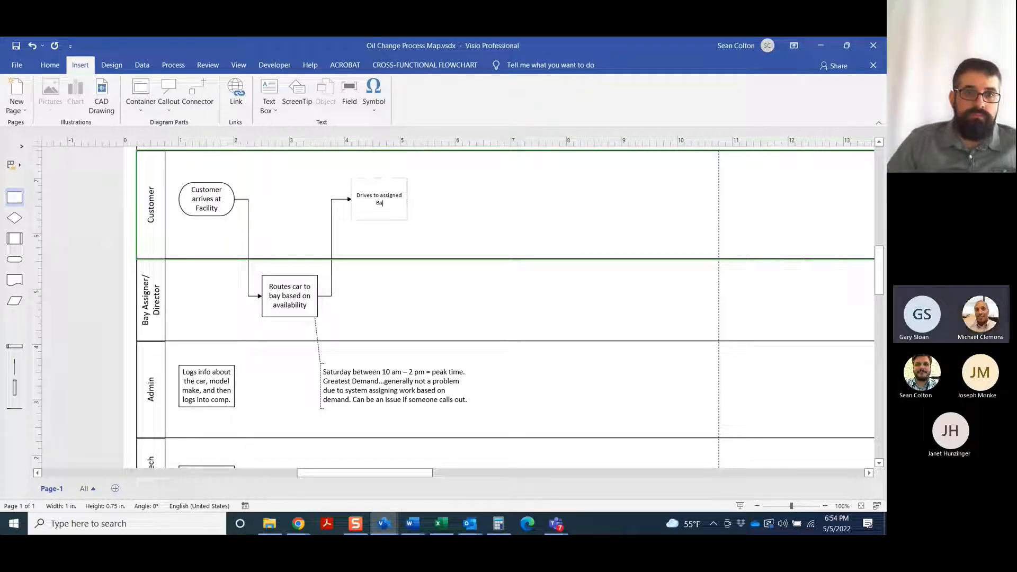
{"action": "type", "text": "y"}
{"action": "left_click", "coordinate": [513, 210]}
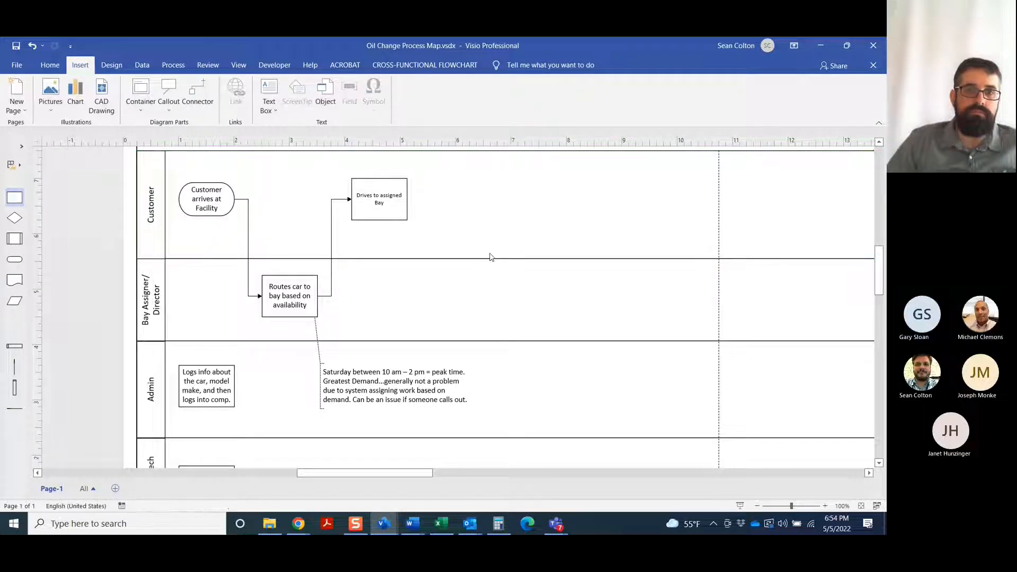
Step: Shift the peak-time callout in the Admin lane back so it sits beneath the "Routes car to bay" box
{"action": "left_click", "coordinate": [385, 383]}
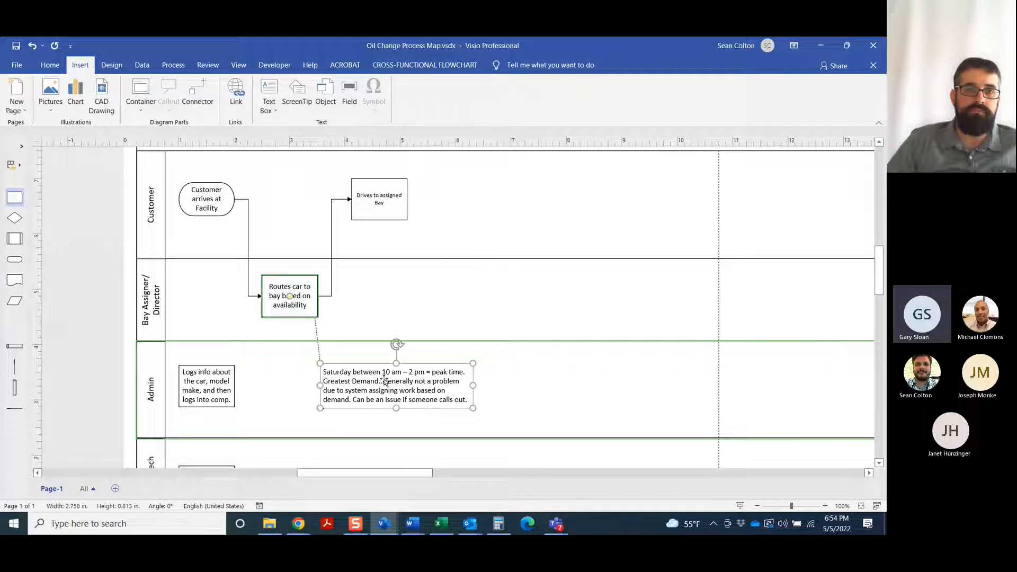
{"action": "key", "text": "Left"}
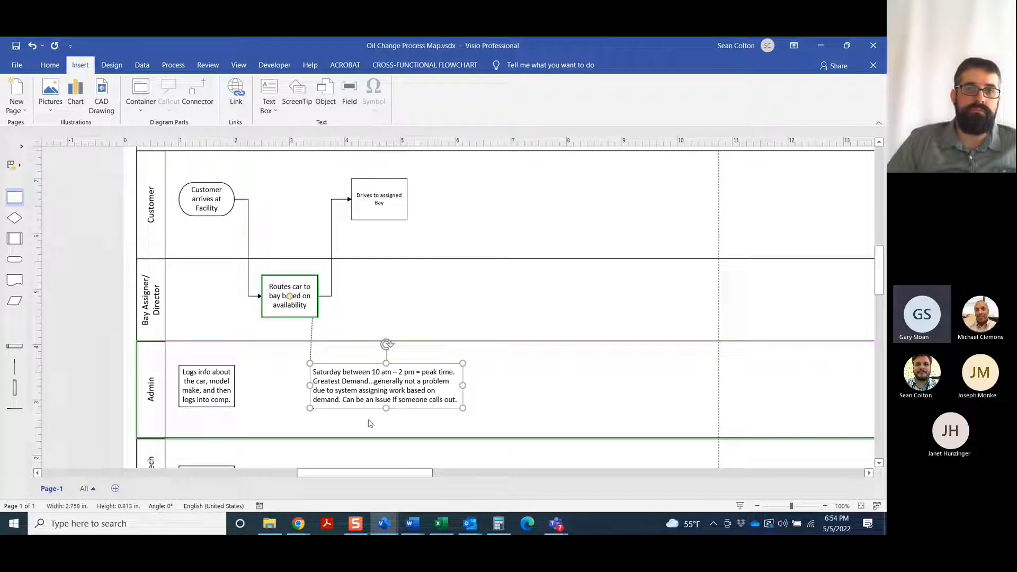
{"action": "left_click_drag", "start_coordinate": [383, 396], "coordinate": [347, 394]}
{"action": "left_click", "coordinate": [503, 389]}
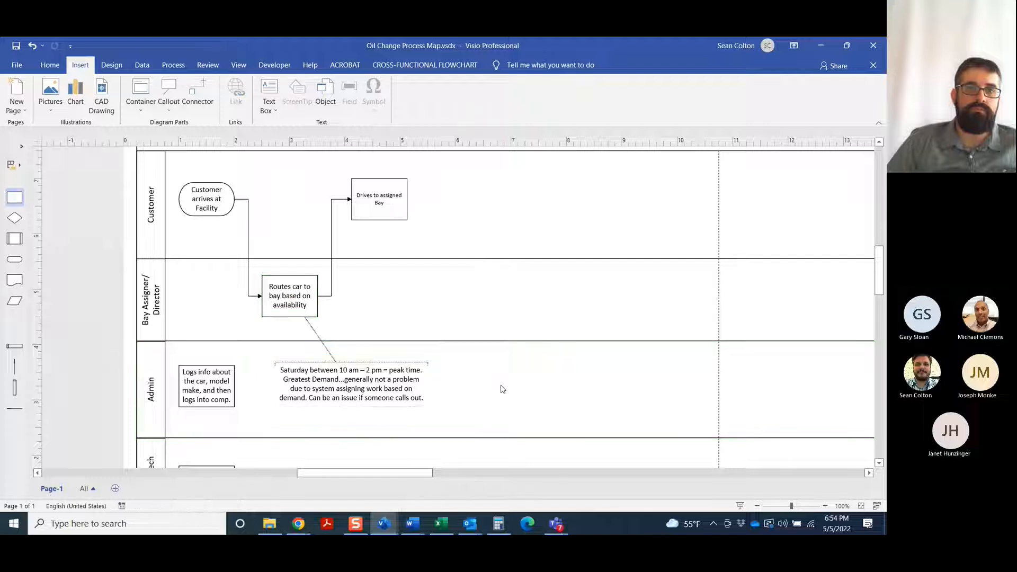
Step: Enlarge the text of the "Drives to assigned Bay" box
{"action": "right_click", "coordinate": [384, 210]}
{"action": "left_click", "coordinate": [442, 175]}
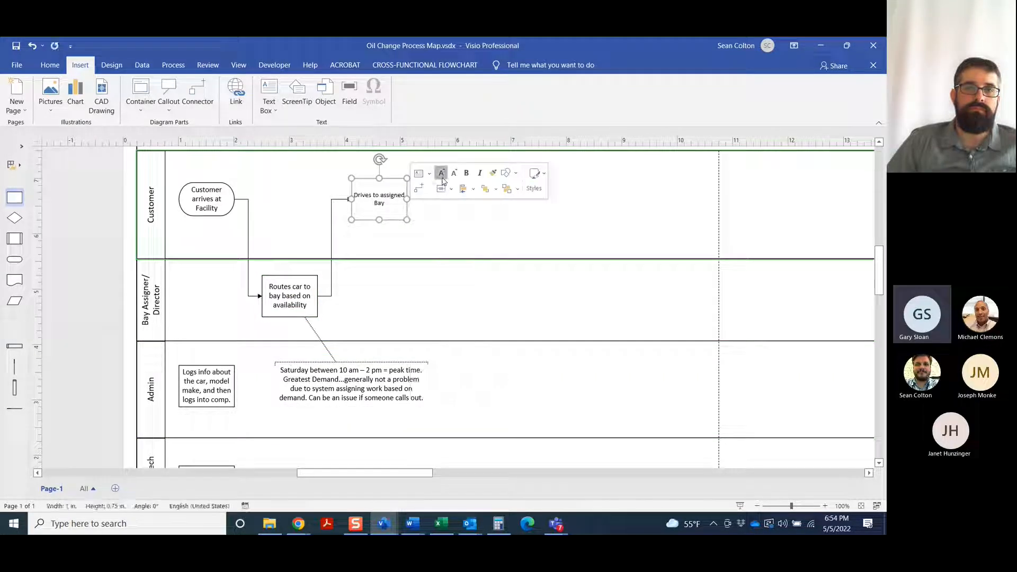
{"action": "left_click", "coordinate": [458, 233]}
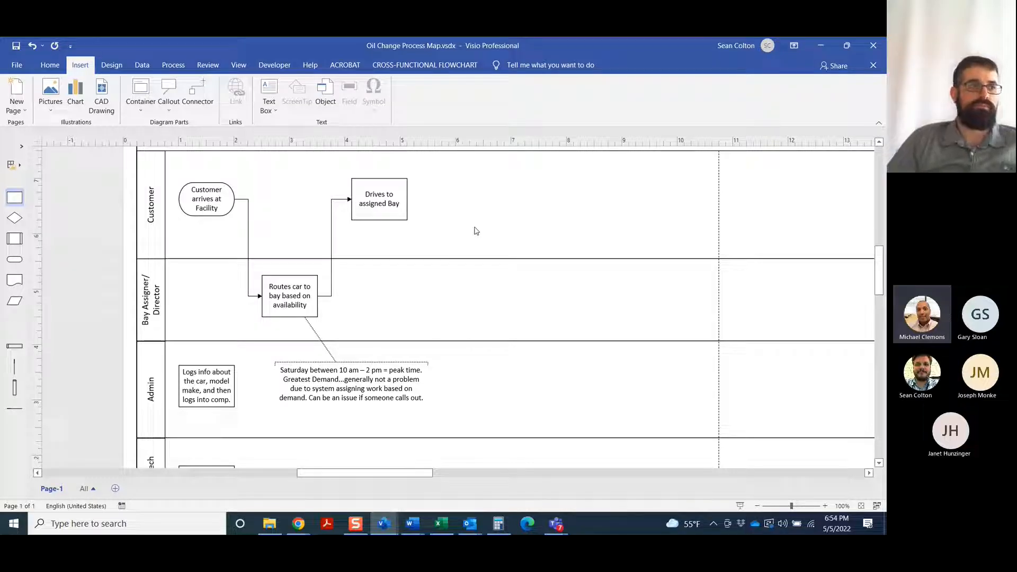
{"action": "mouse_move", "coordinate": [418, 201]}
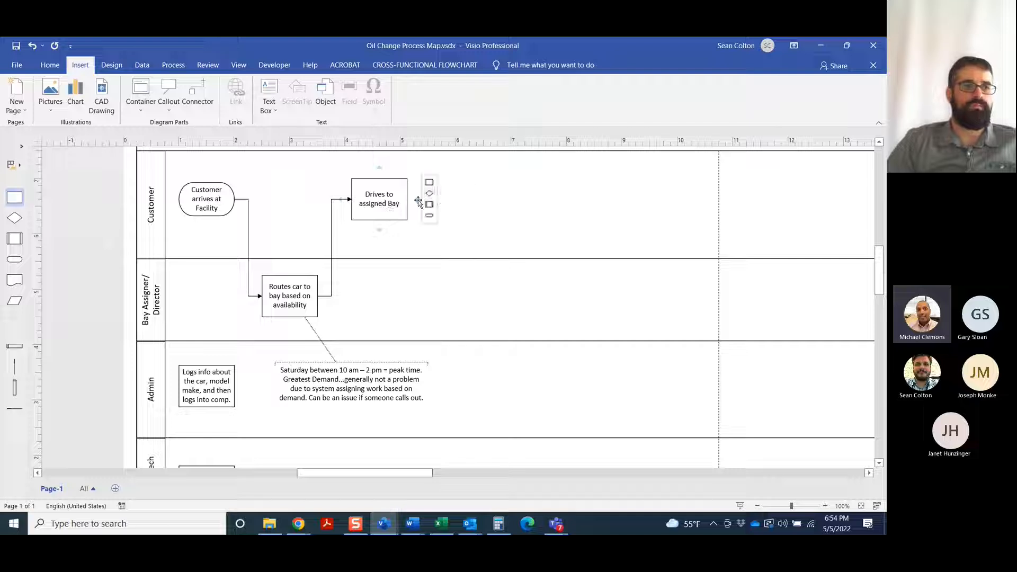
{"action": "left_click", "coordinate": [371, 209]}
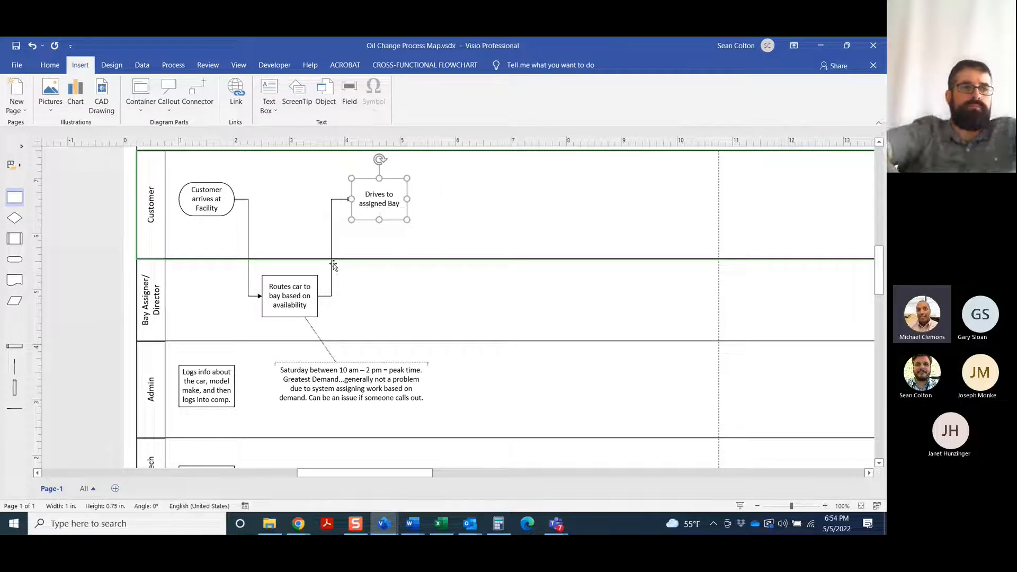
{"action": "left_click", "coordinate": [415, 247]}
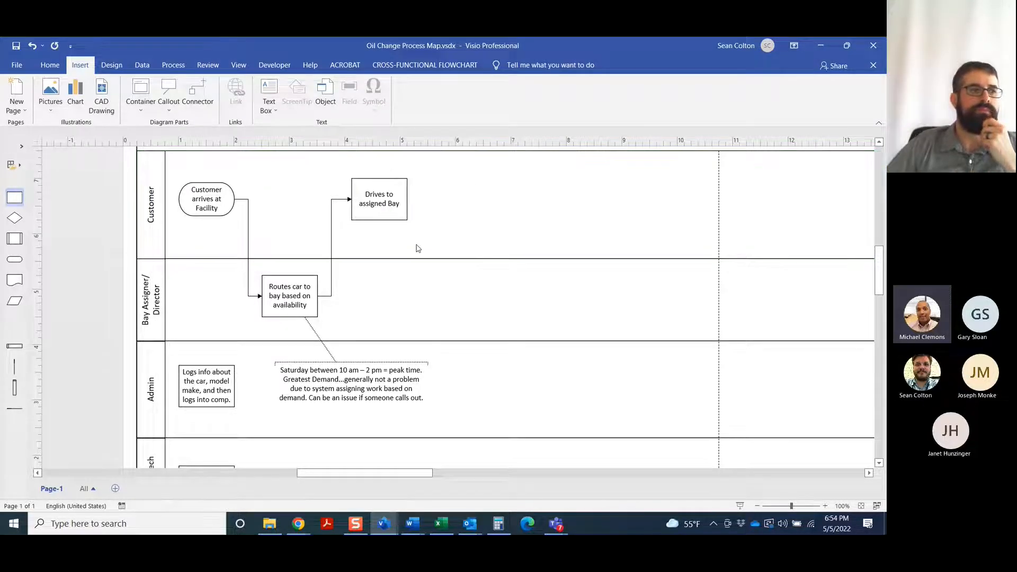
Step: Move the peak-time callout right beside the "Logs info about the car" box in the Admin lane
{"action": "scroll", "coordinate": [416, 248], "scroll_direction": "down", "scroll_amount": 3}
{"action": "scroll", "coordinate": [416, 247], "scroll_direction": "up", "scroll_amount": 3}
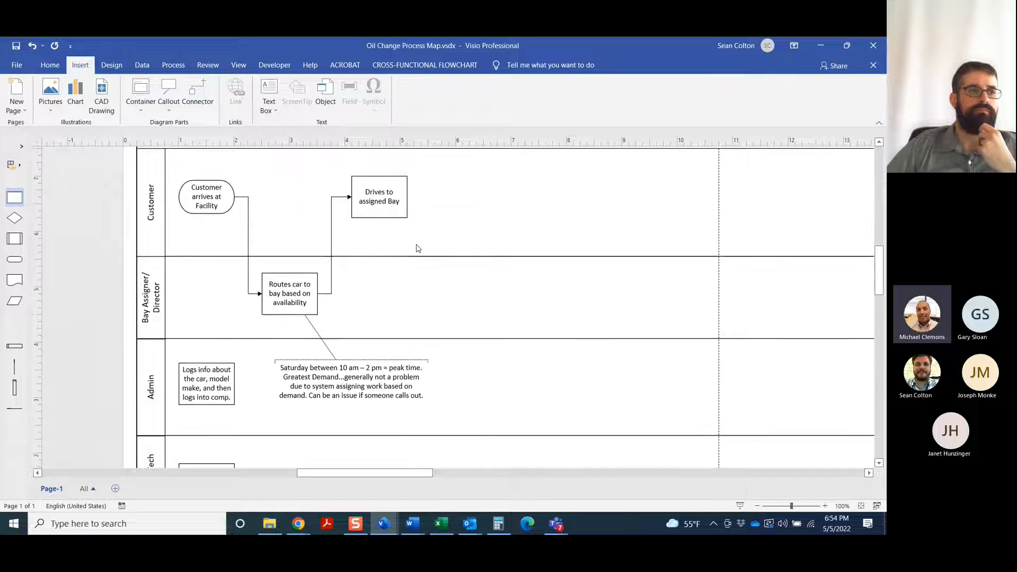
{"action": "scroll", "coordinate": [416, 247], "scroll_direction": "down", "scroll_amount": 1}
{"action": "mouse_move", "coordinate": [364, 347]}
{"action": "left_mouse_down"}
{"action": "mouse_move", "coordinate": [331, 351]}
{"action": "mouse_move", "coordinate": [350, 345]}
{"action": "left_mouse_up"}
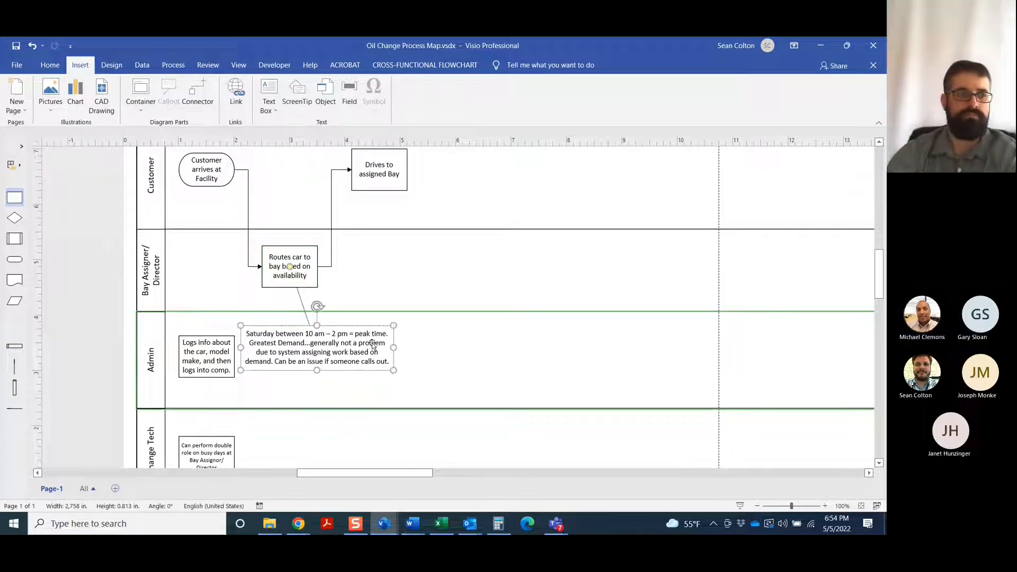
{"action": "left_click", "coordinate": [450, 364]}
{"action": "scroll", "coordinate": [426, 296], "scroll_direction": "up", "scroll_amount": 1}
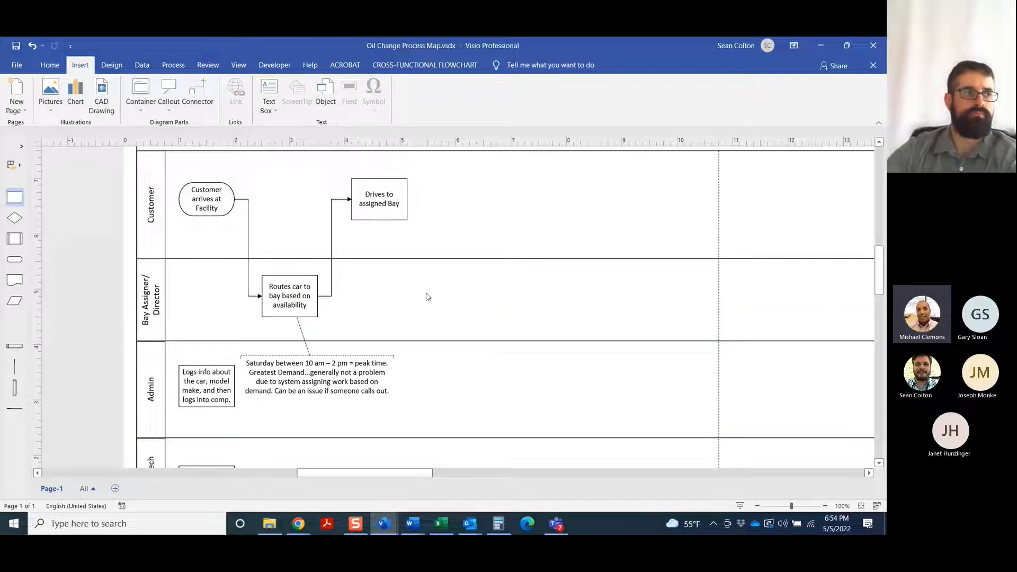
Step: Add a connected process box after "Drives to assigned Bay" and label it "Leaves keys in Car"
{"action": "left_click", "coordinate": [391, 204]}
{"action": "left_click", "coordinate": [453, 209]}
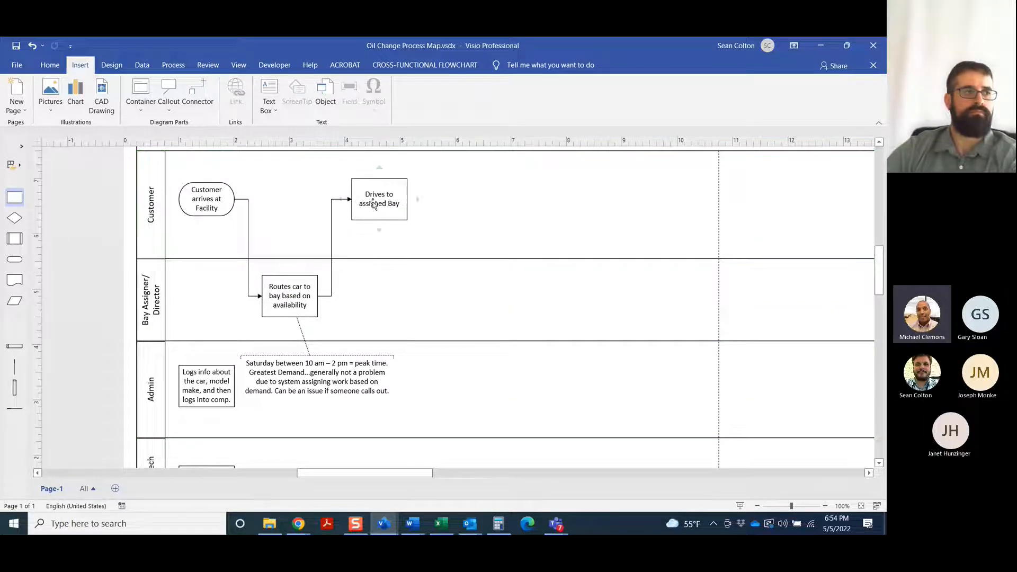
{"action": "left_click", "coordinate": [429, 182]}
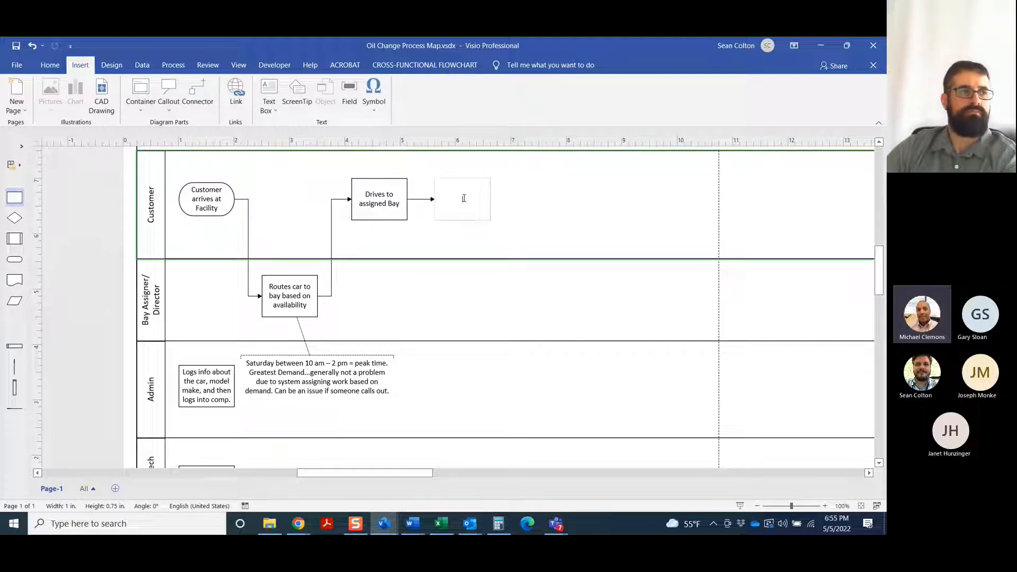
{"action": "type", "text": "La"}
{"action": "type", "text": "aves ke"}
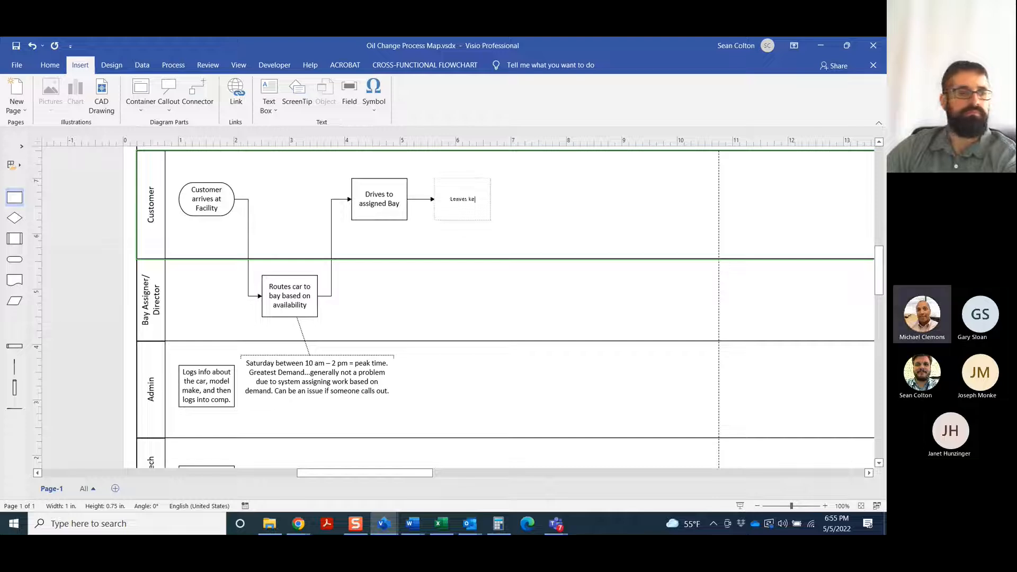
{"action": "type", "text": "ys in Car"}
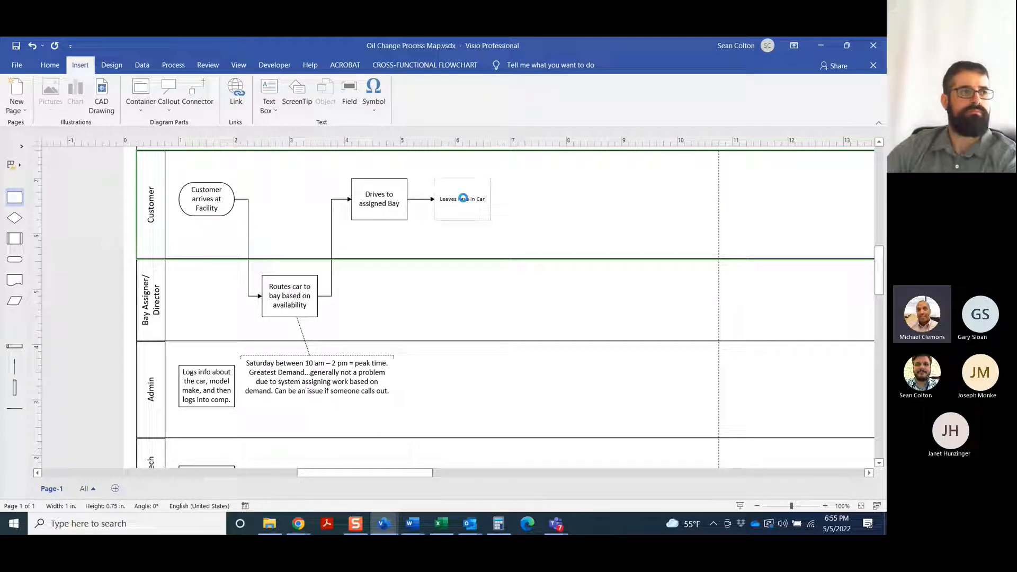
{"action": "left_click", "coordinate": [531, 203]}
Step: Add a connected process box after "Leaves keys in Car" and label it "Gets out of car and walks into Office"
{"action": "mouse_move", "coordinate": [499, 200]}
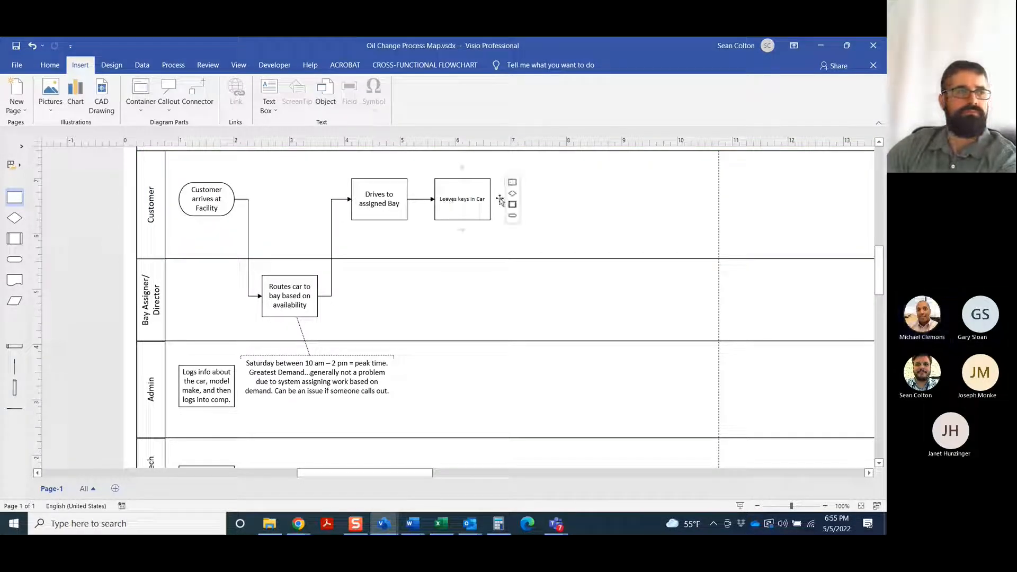
{"action": "left_click", "coordinate": [512, 182]}
{"action": "type", "text": "Get"}
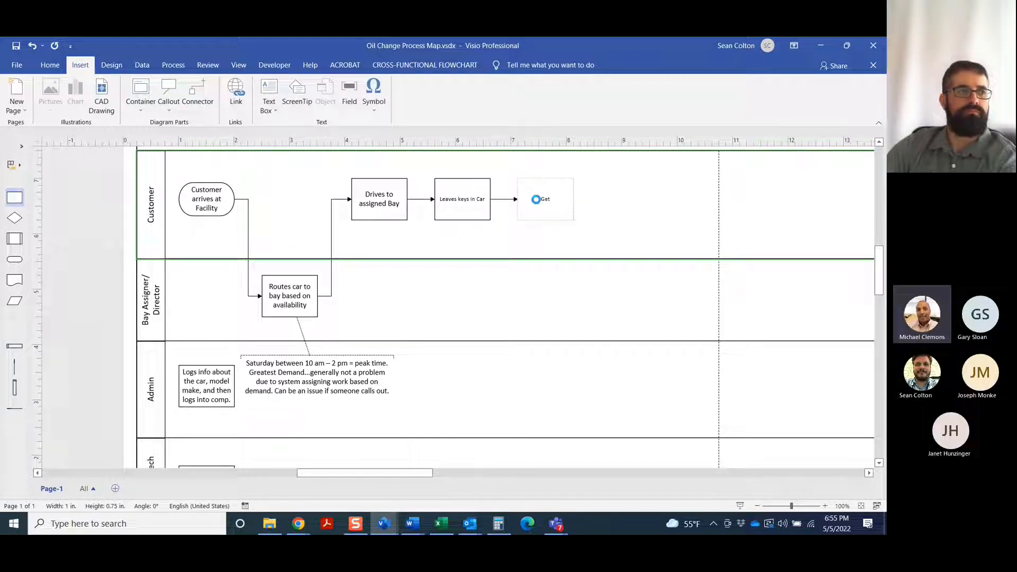
{"action": "type", "text": "s out of car and walk"}
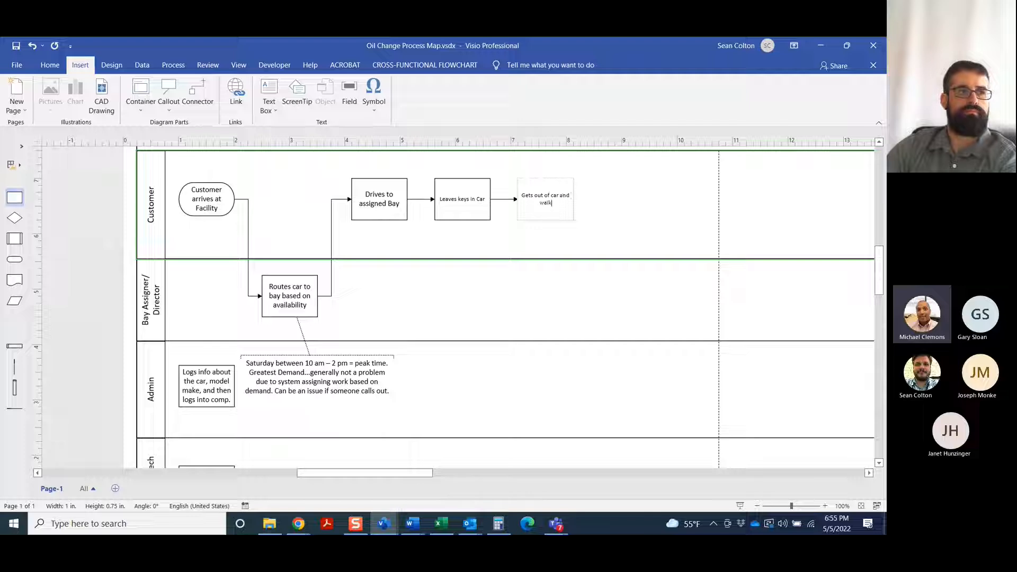
{"action": "type", "text": "s in"}
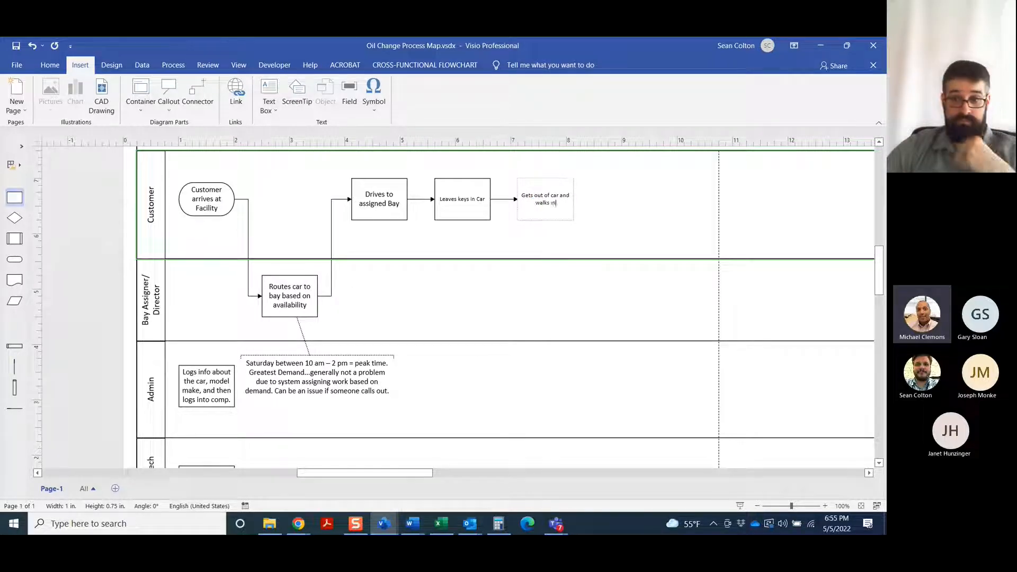
{"action": "type", "text": "to Office"}
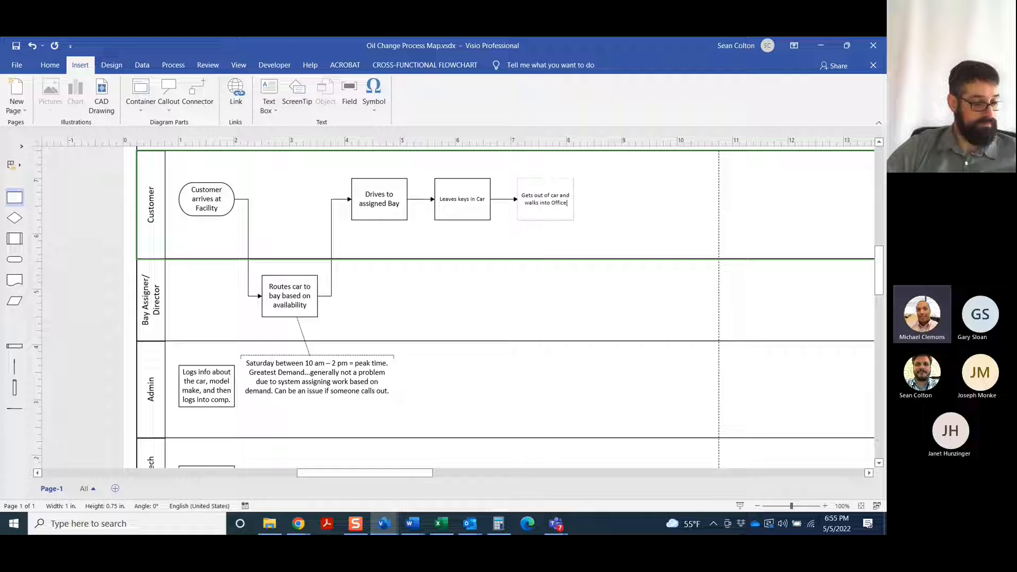
{"action": "left_click", "coordinate": [605, 196]}
Step: Add a process box connected after "Gets out of car and walks into Office" and move it down into the Admin lane
{"action": "mouse_move", "coordinate": [585, 199]}
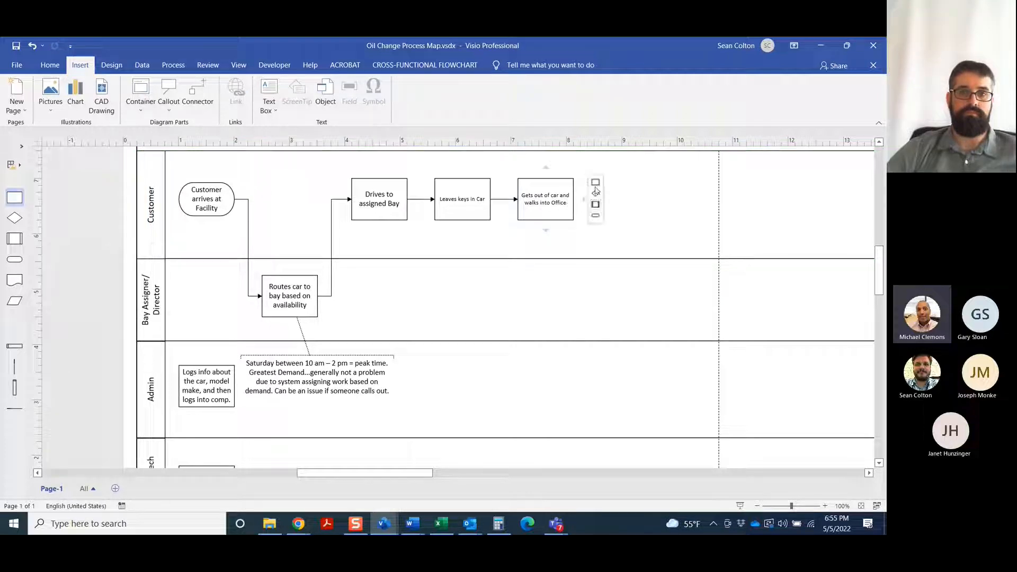
{"action": "left_click", "coordinate": [595, 181]}
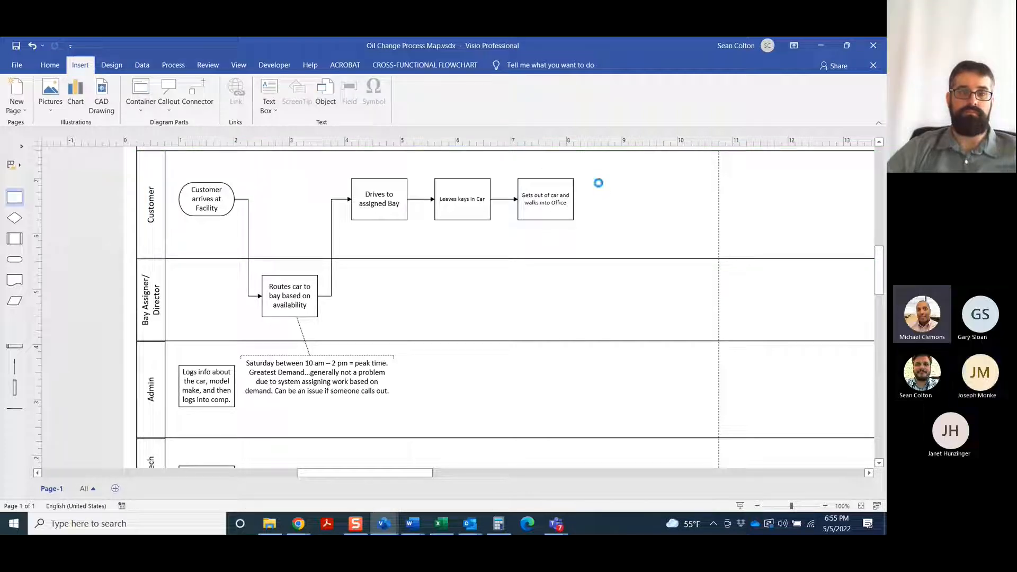
{"action": "left_click_drag", "start_coordinate": [629, 200], "coordinate": [634, 388]}
{"action": "scroll", "coordinate": [573, 303], "scroll_direction": "down", "scroll_amount": 2}
{"action": "scroll", "coordinate": [565, 296], "scroll_direction": "up", "scroll_amount": 2}
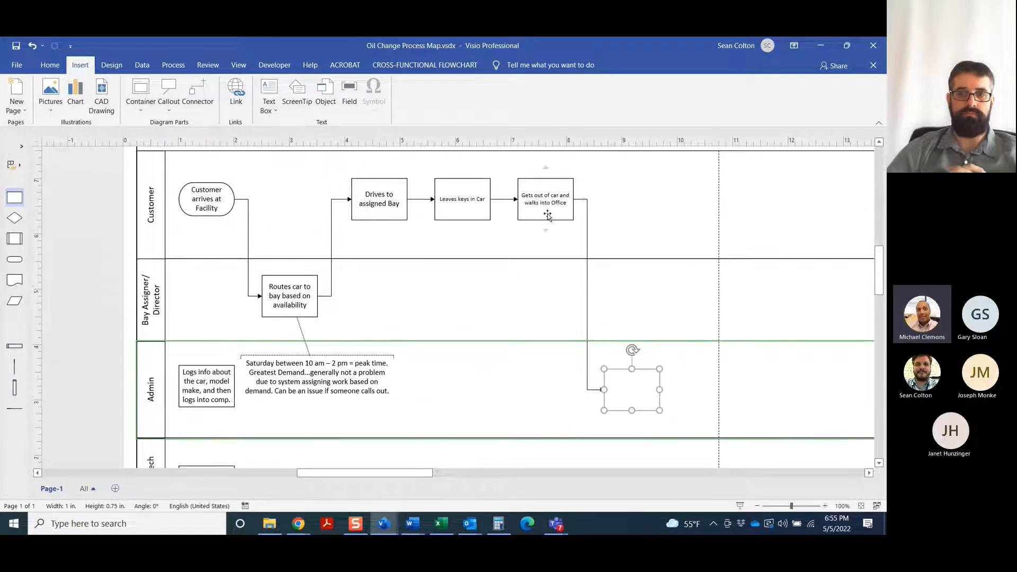
{"action": "scroll", "coordinate": [631, 281], "scroll_direction": "down", "scroll_amount": 3}
{"action": "scroll", "coordinate": [631, 281], "scroll_direction": "up", "scroll_amount": 1}
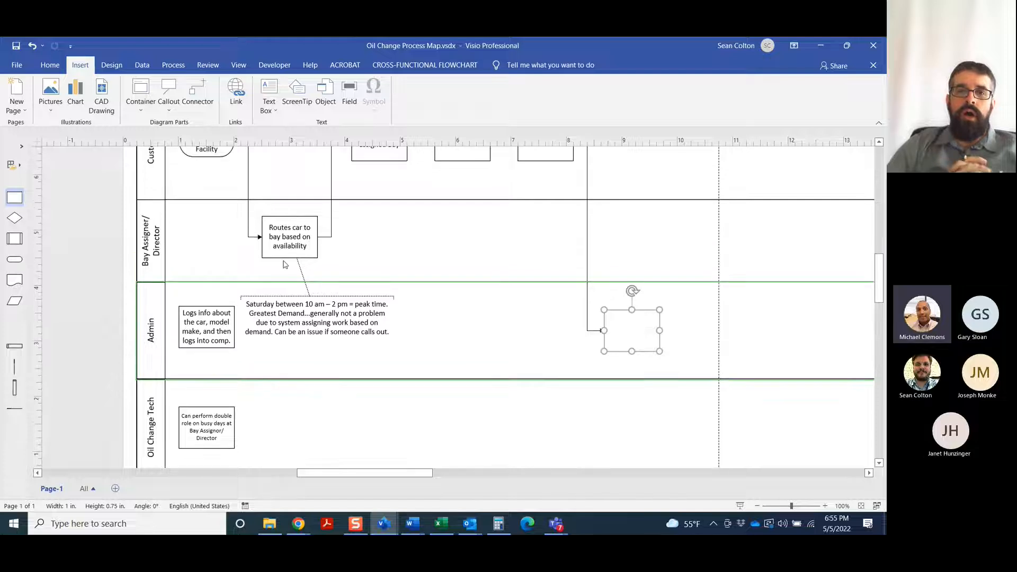
Step: Place an unconnected process box in the Oil Change Tech lane, slightly before the empty Admin box, and label it "Walks to Car"
{"action": "scroll", "coordinate": [383, 263], "scroll_direction": "down", "scroll_amount": 1}
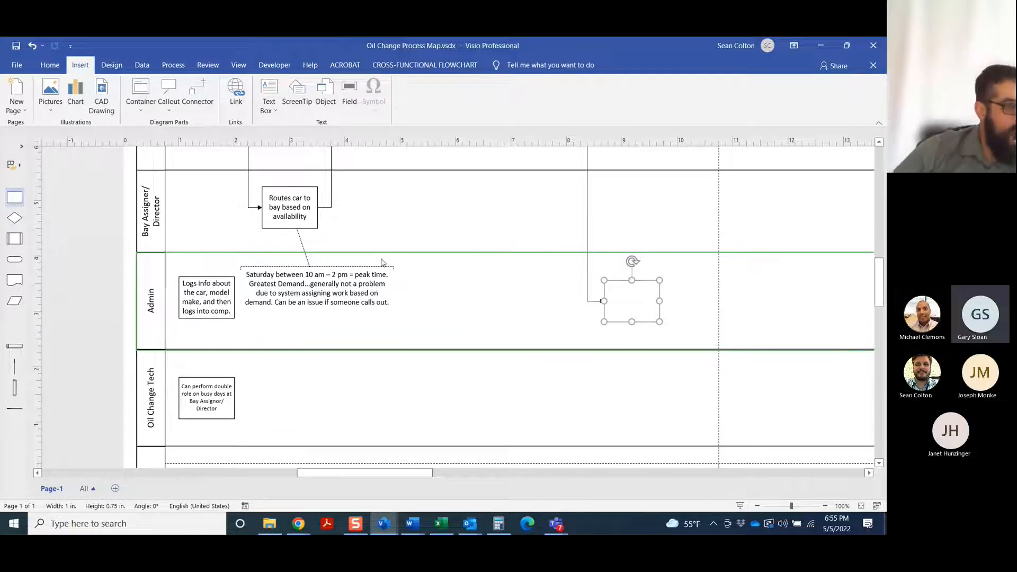
{"action": "left_click_drag", "start_coordinate": [14, 198], "coordinate": [552, 426]}
{"action": "scroll", "coordinate": [539, 383], "scroll_direction": "up", "scroll_amount": 3}
{"action": "scroll", "coordinate": [539, 384], "scroll_direction": "down", "scroll_amount": 2}
{"action": "double_click", "coordinate": [553, 422]}
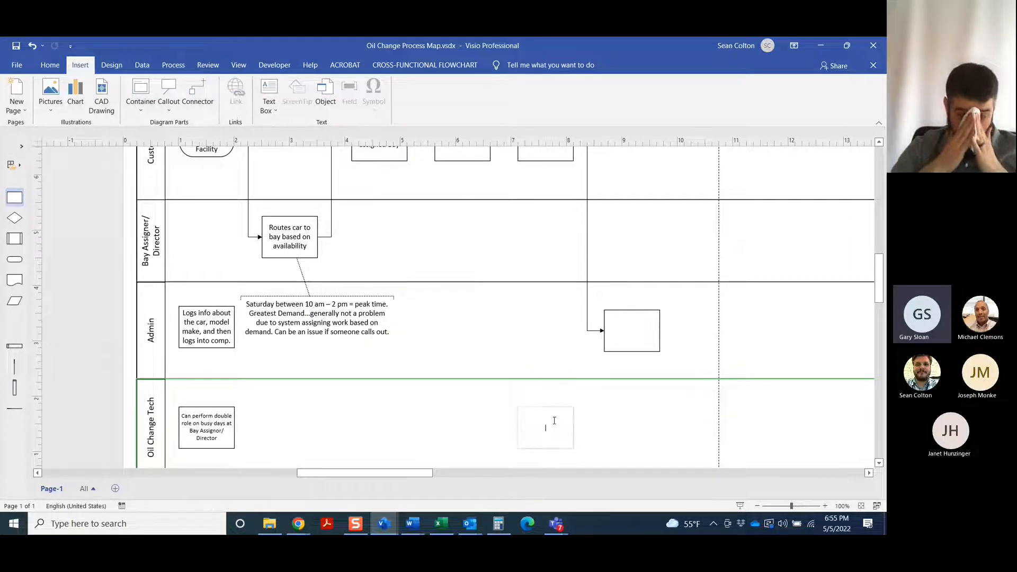
{"action": "type", "text": "Walks to Car"}
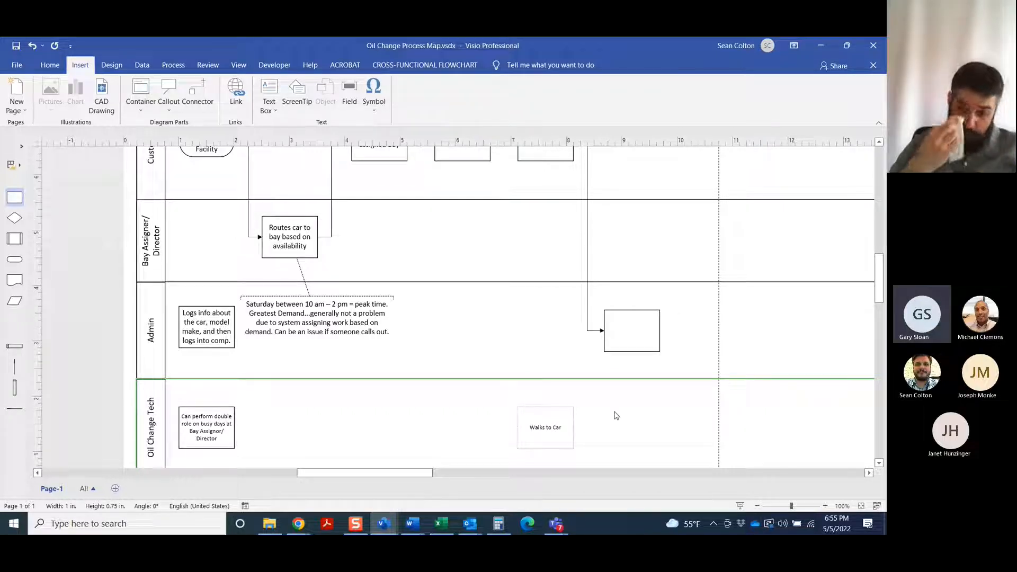
{"action": "left_click", "coordinate": [616, 415]}
Step: Reword the "Walks to Car" box in the Oil Change Tech lane to "Walks up to empty car"
{"action": "double_click", "coordinate": [557, 431]}
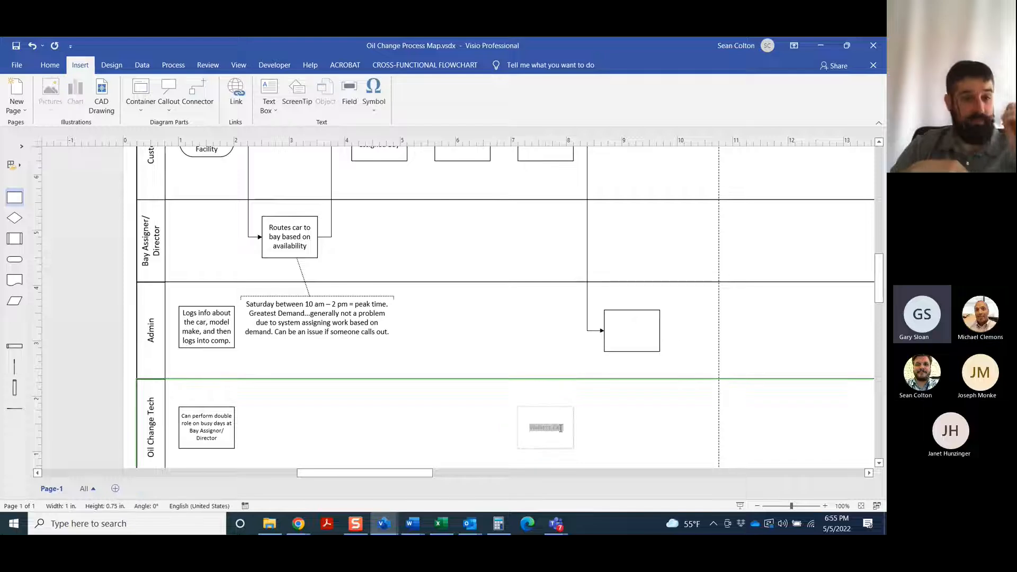
{"action": "key", "text": "BackSpace"}
{"action": "key", "text": "BackSpace"}
{"action": "key", "text": "BackSpace"}
{"action": "key", "text": "BackSpace"}
{"action": "key", "text": "BackSpace"}
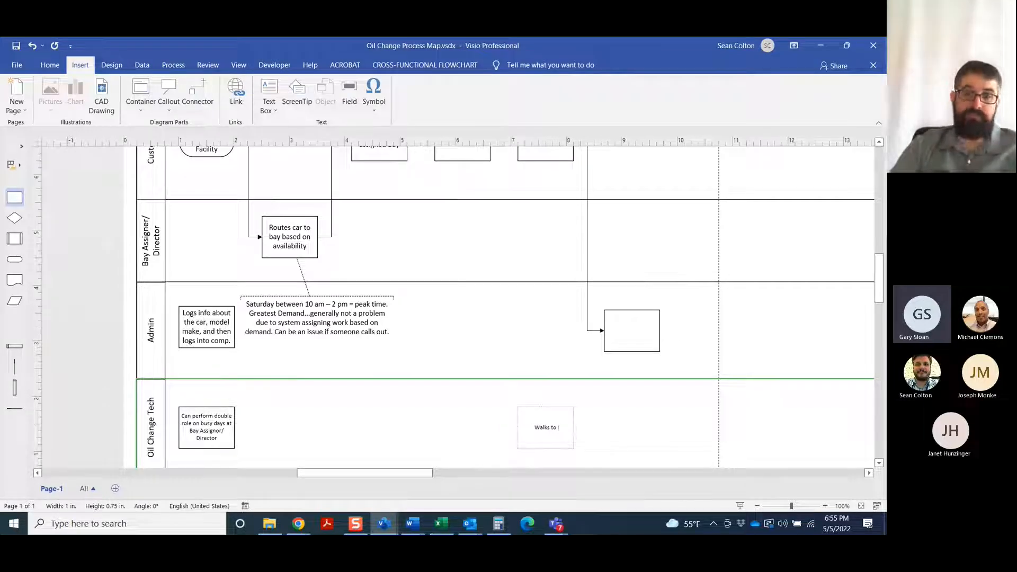
{"action": "type", "text": "up to emp"}
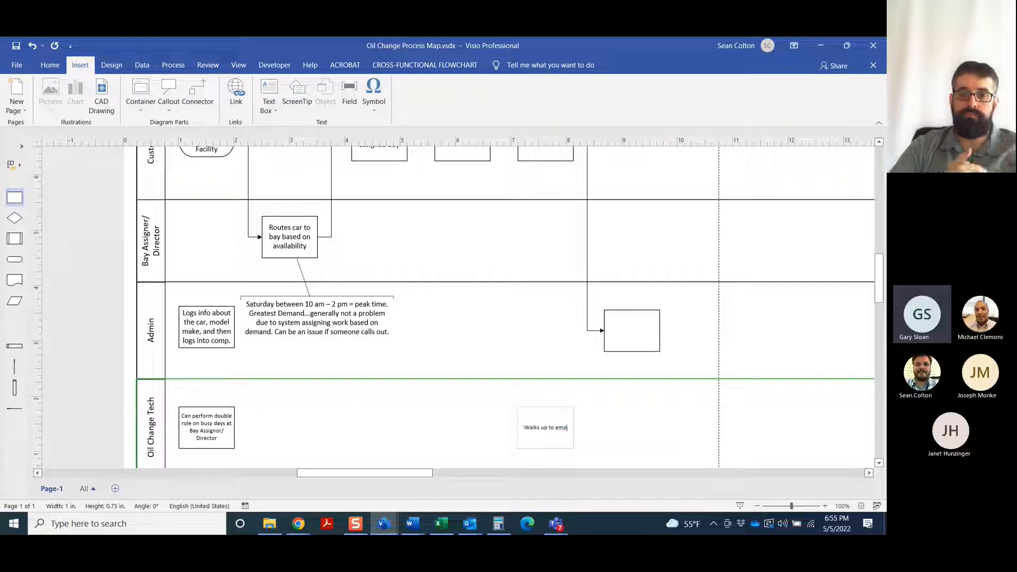
{"action": "type", "text": "ty car"}
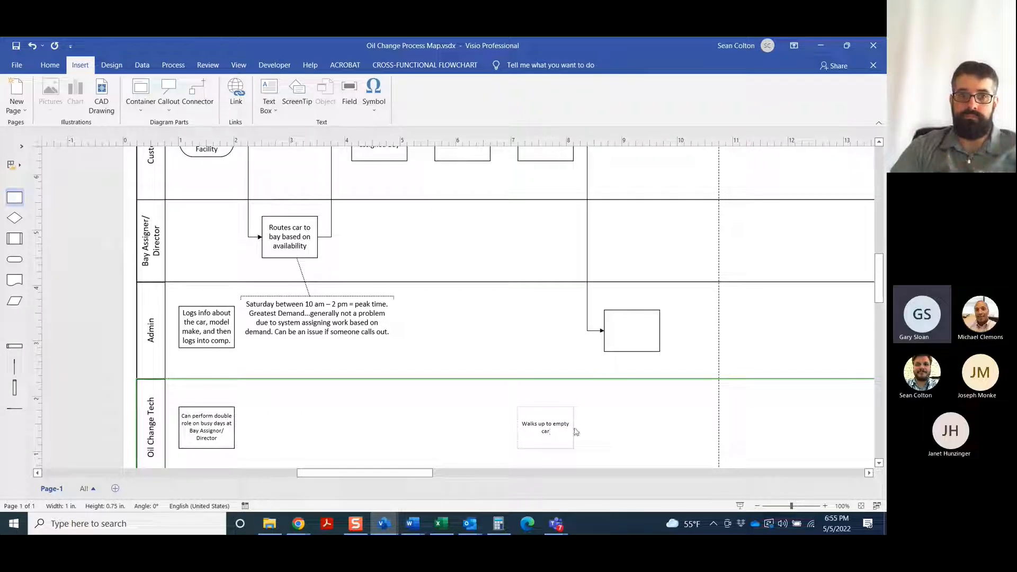
{"action": "left_click", "coordinate": [651, 432]}
{"action": "left_click_drag", "start_coordinate": [561, 423], "coordinate": [562, 423]}
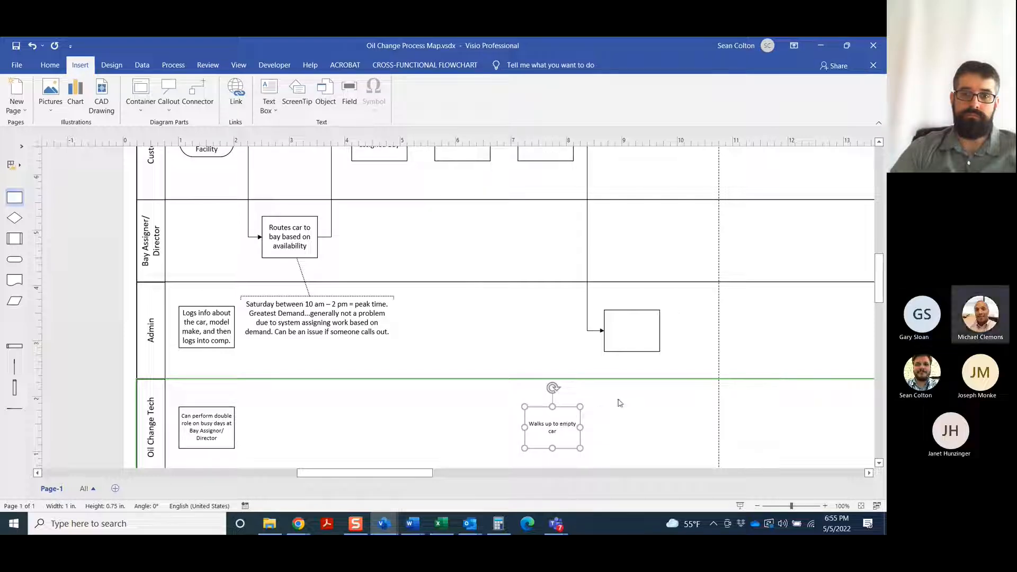
{"action": "left_click", "coordinate": [659, 412]}
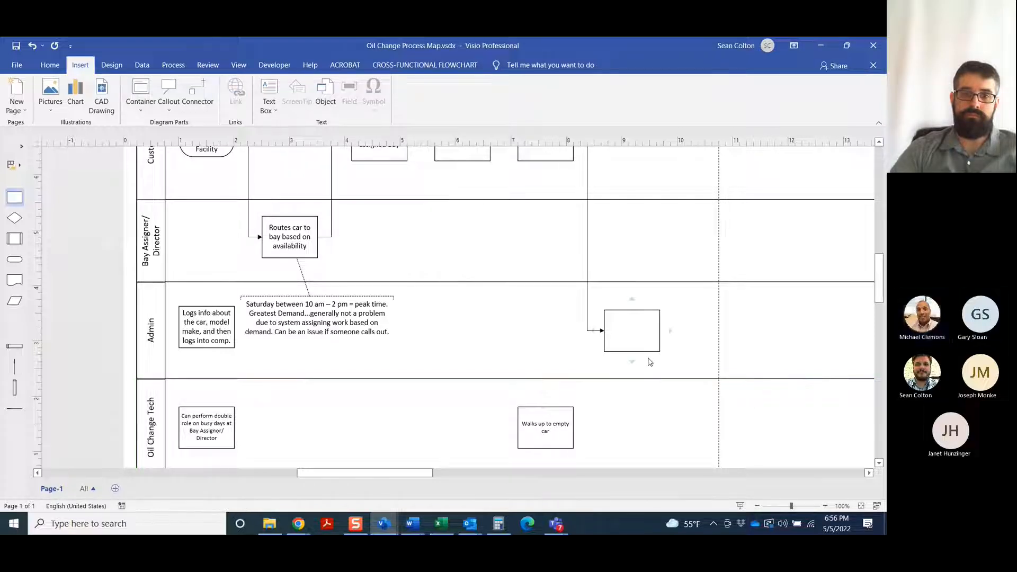
Step: Label the empty Admin box "Captures key customer info: make, model, year, milage, License plate #"
{"action": "scroll", "coordinate": [633, 347], "scroll_direction": "down", "scroll_amount": 3}
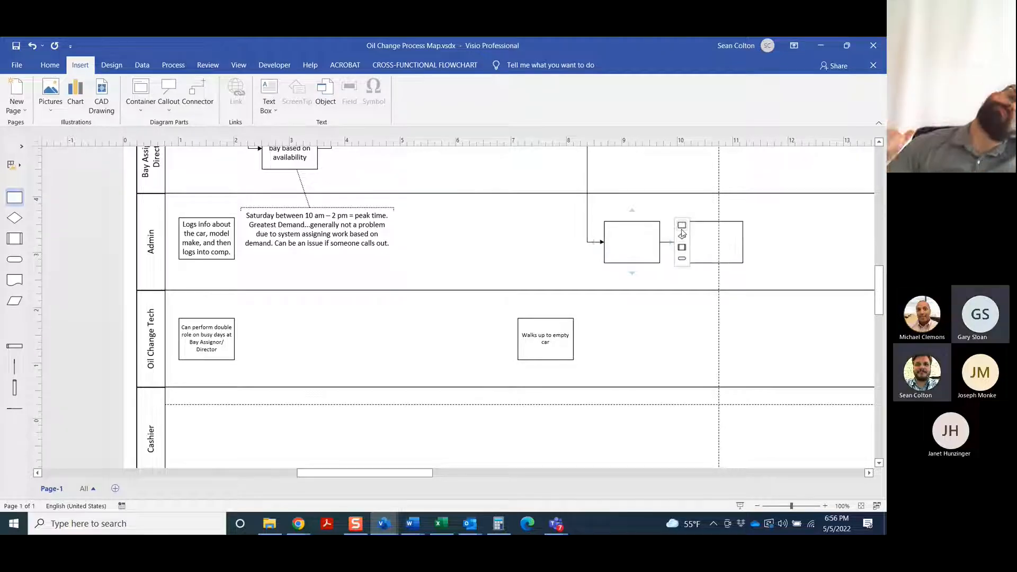
{"action": "double_click", "coordinate": [620, 244]}
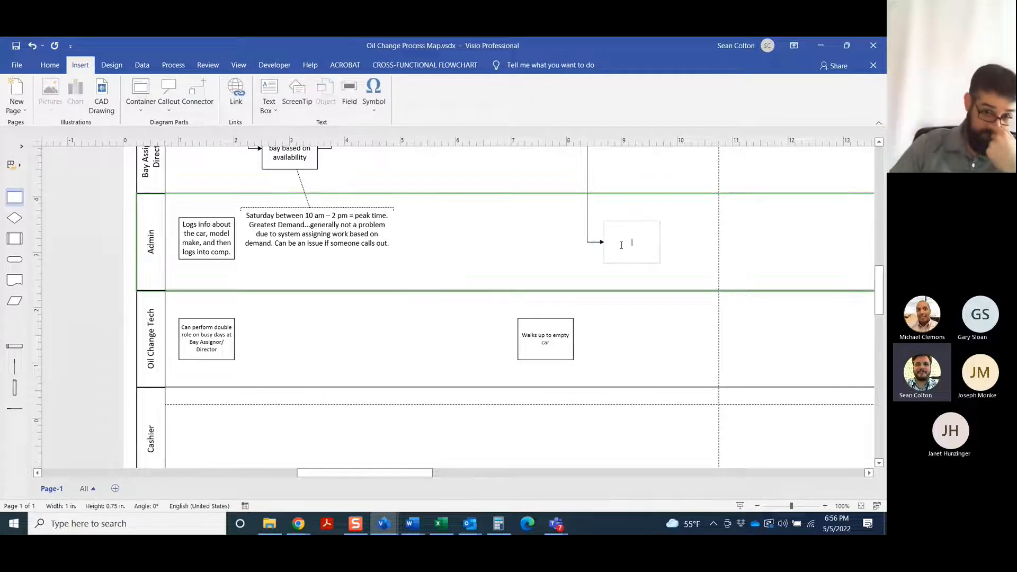
{"action": "type", "text": "Captures "}
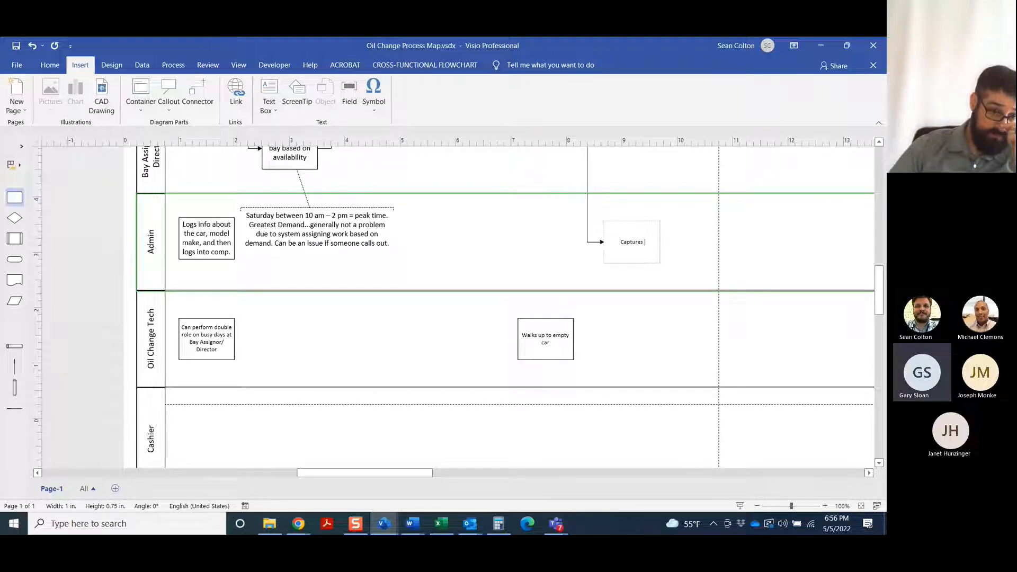
{"action": "type", "text": "key c"}
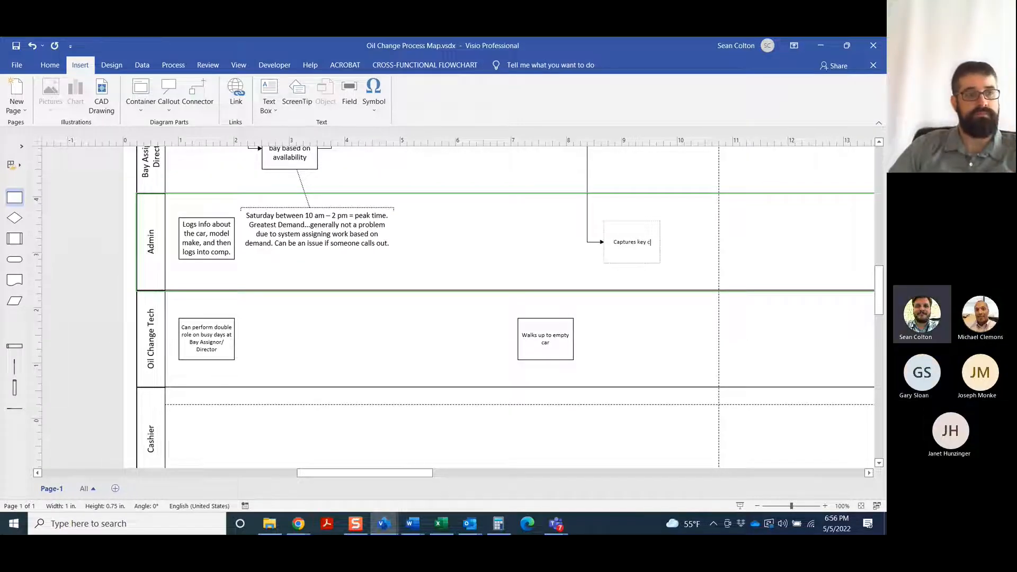
{"action": "type", "text": "ustomer info"}
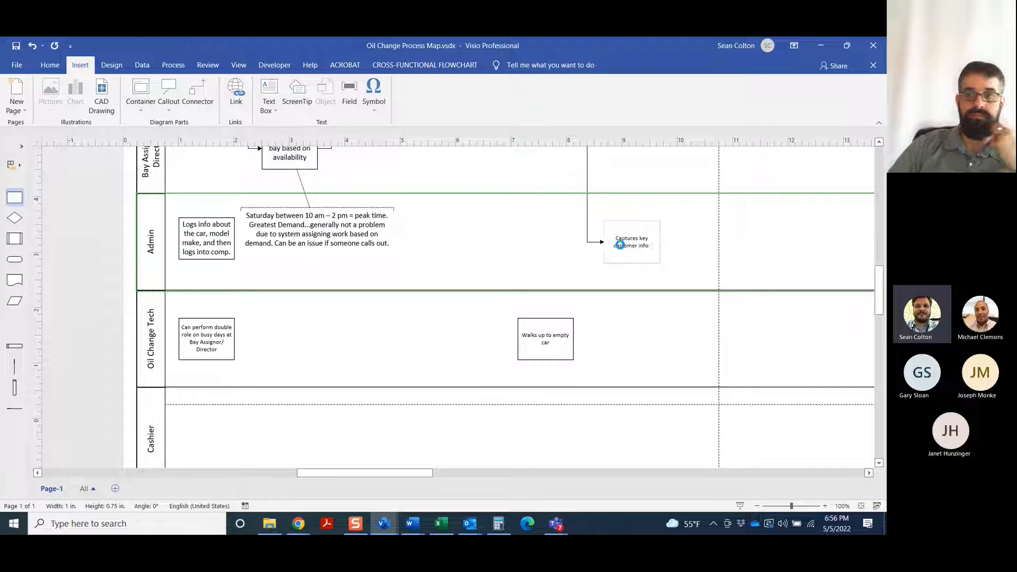
{"action": "type", "text": ": make, m"}
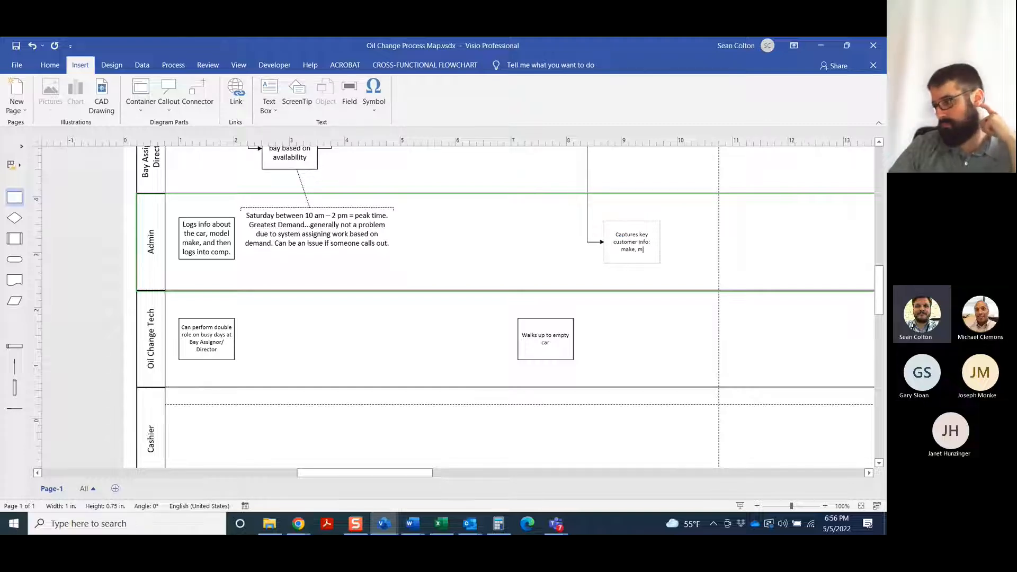
{"action": "type", "text": "odel, "}
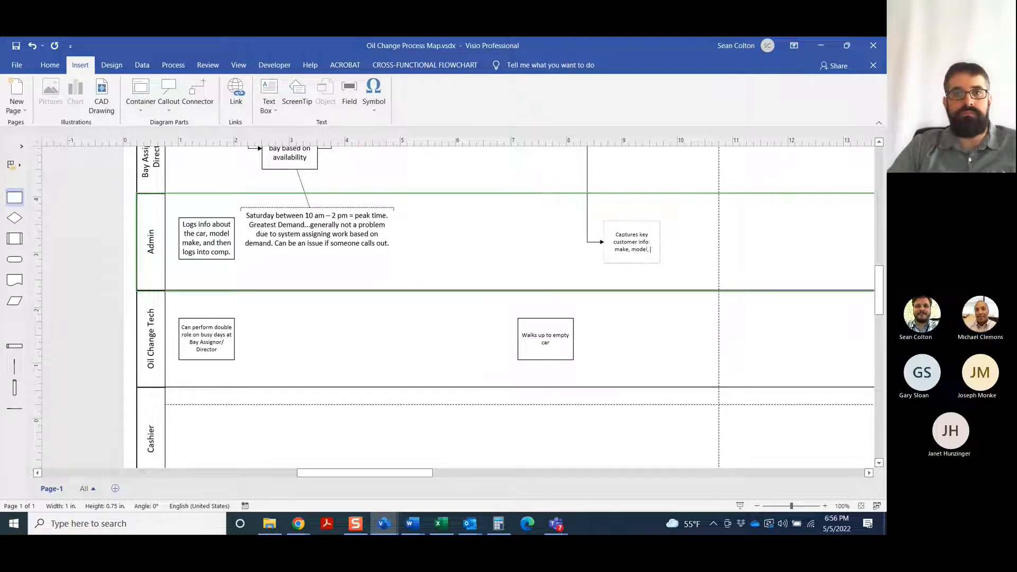
{"action": "type", "text": "year"}
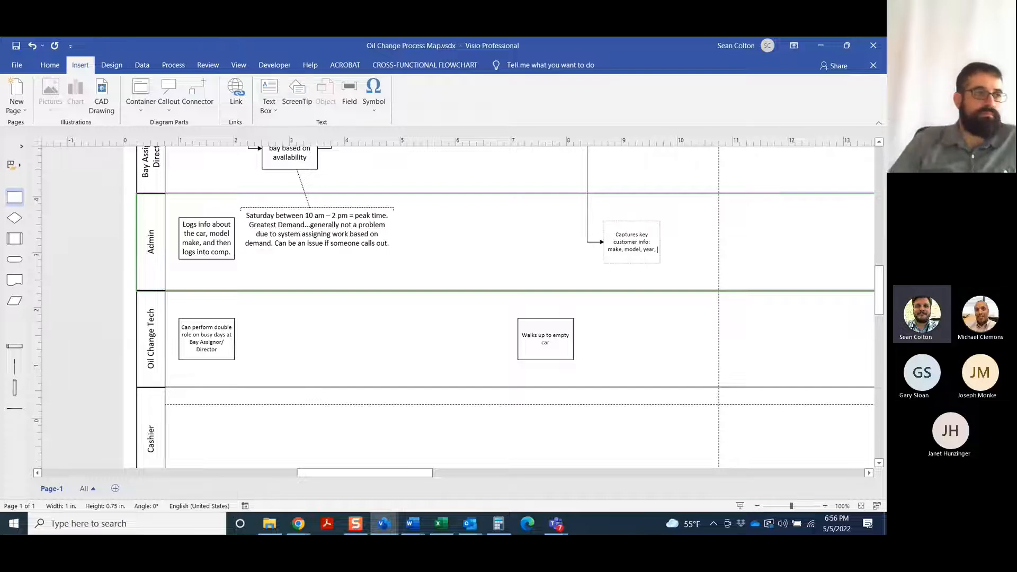
{"action": "type", "text": ","}
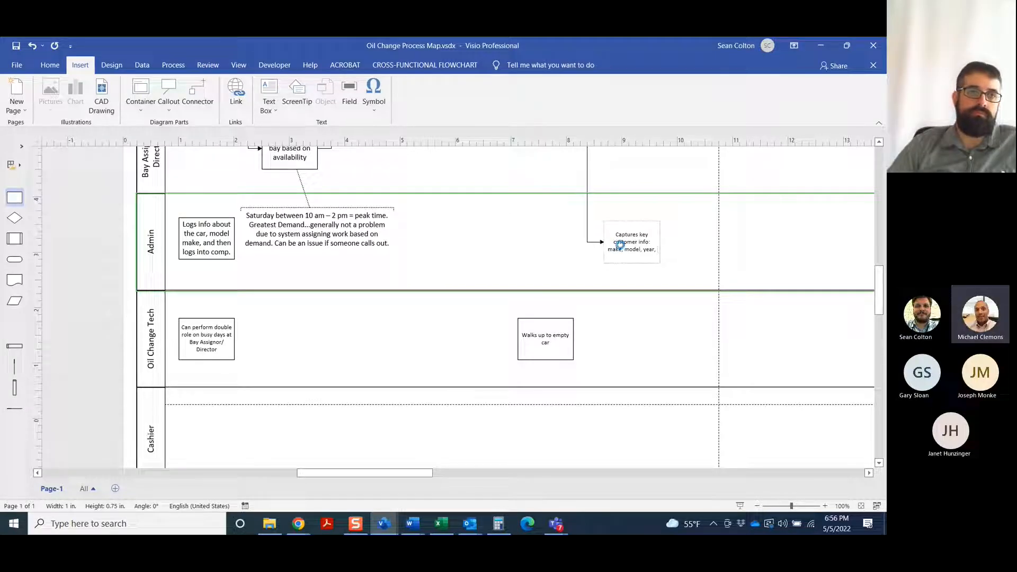
{"action": "type", "text": " milage, Lic"}
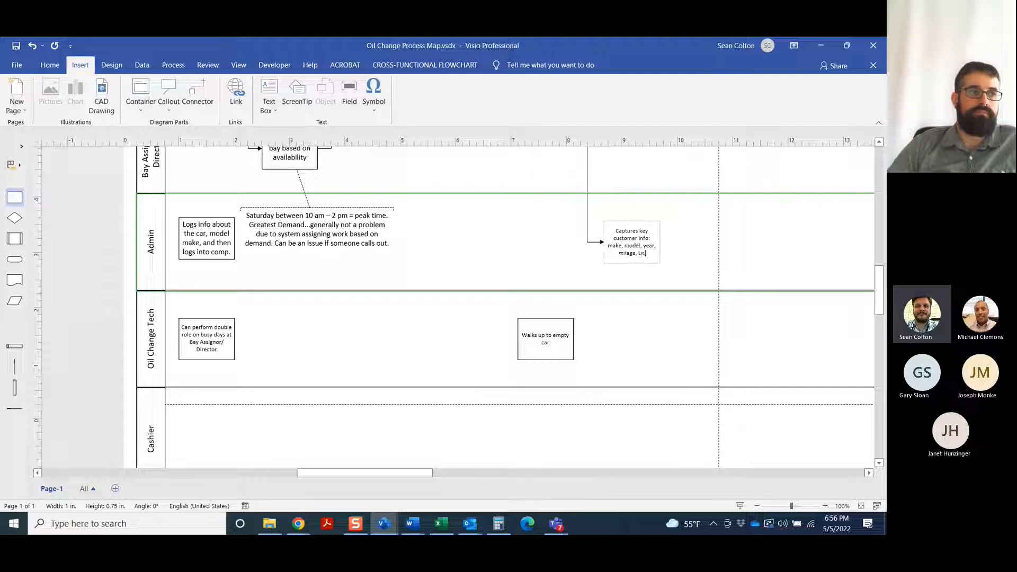
{"action": "type", "text": "ense plate"}
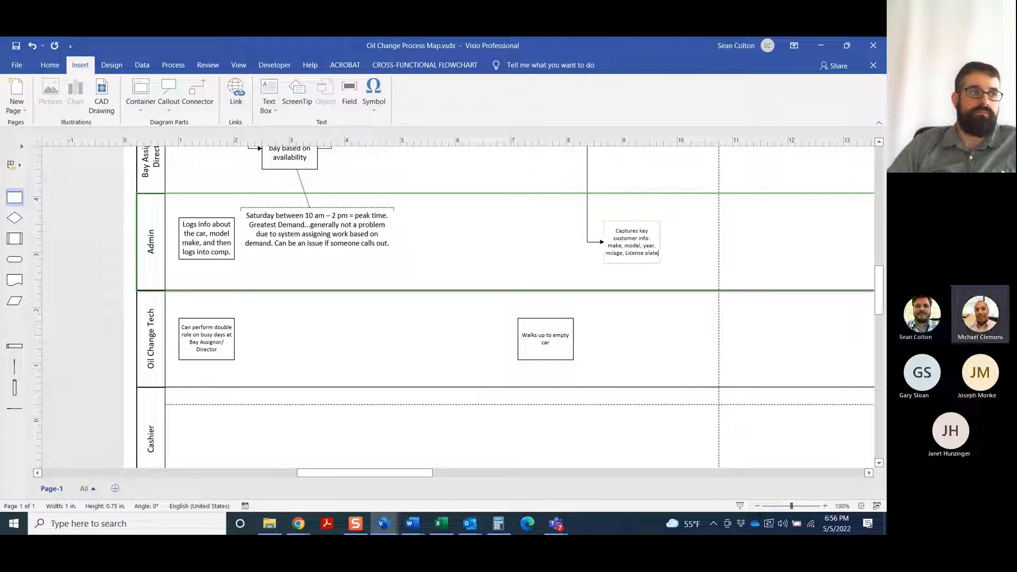
{"action": "type", "text": " #"}
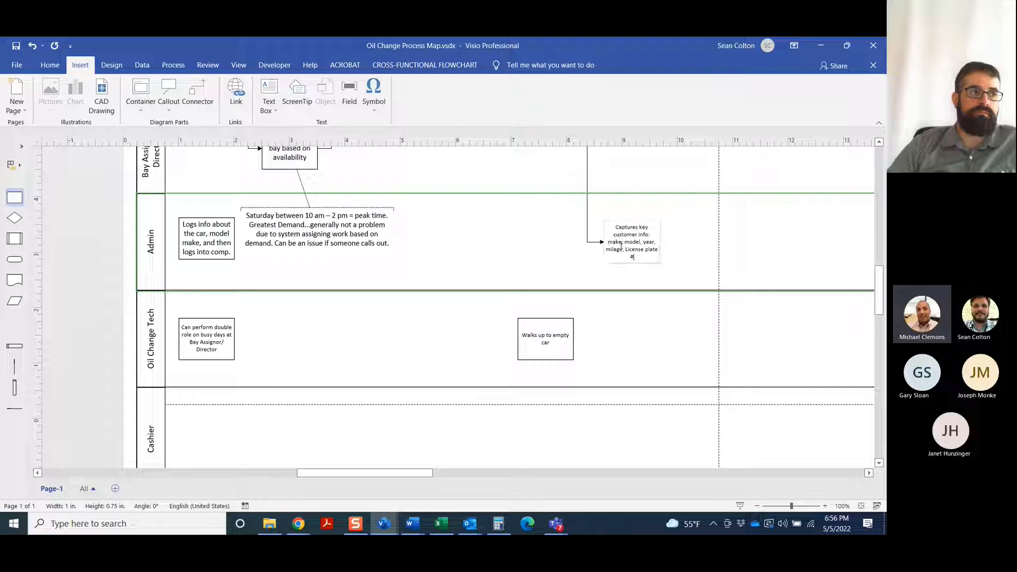
{"action": "left_click", "coordinate": [736, 225]}
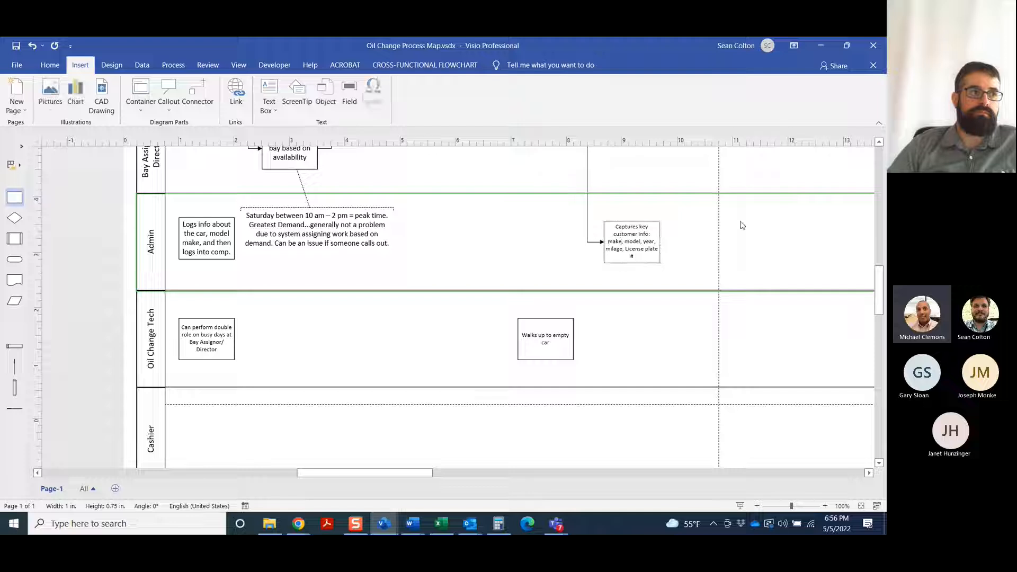
Step: Enlarge the text of the "Captures key customer info" box to match the other Admin box
{"action": "right_click", "coordinate": [646, 249]}
{"action": "left_click", "coordinate": [695, 211]}
{"action": "left_click", "coordinate": [694, 211]}
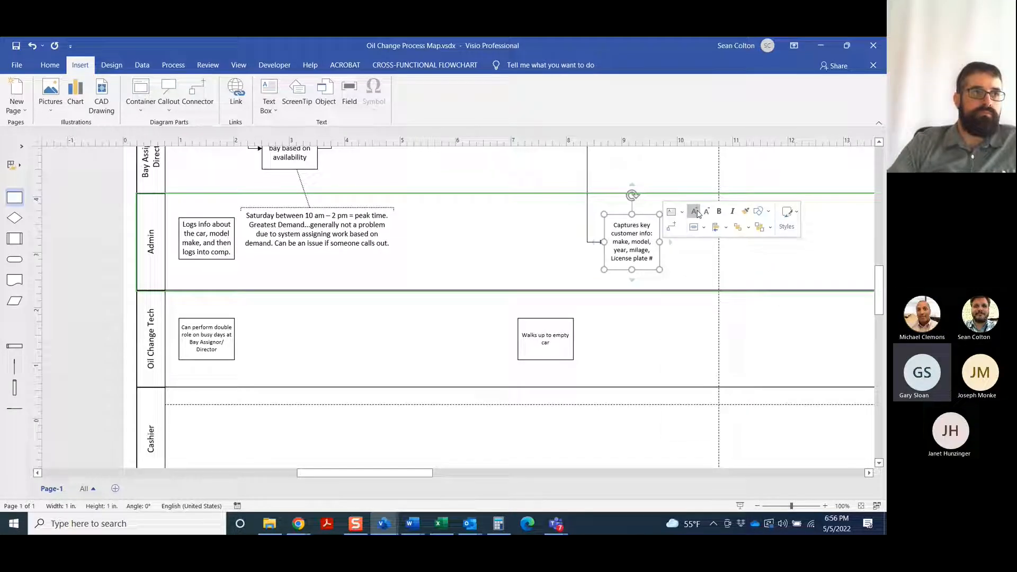
{"action": "left_click", "coordinate": [695, 212]}
Step: Append ", email address" to the end of the "Captures key customer info" box text
{"action": "mouse_move", "coordinate": [662, 246]}
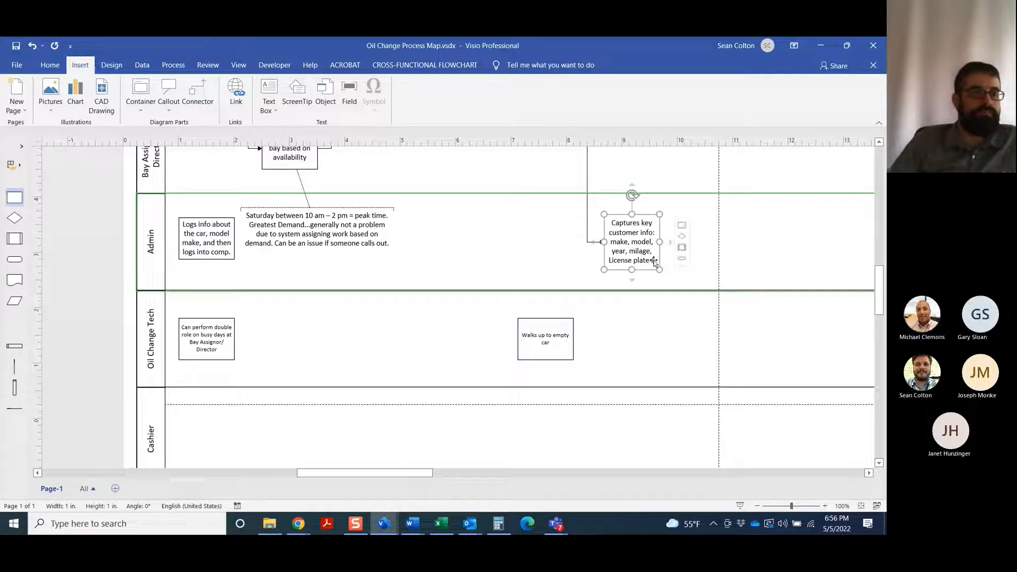
{"action": "left_click", "coordinate": [655, 261]}
{"action": "type", "text": ", email "}
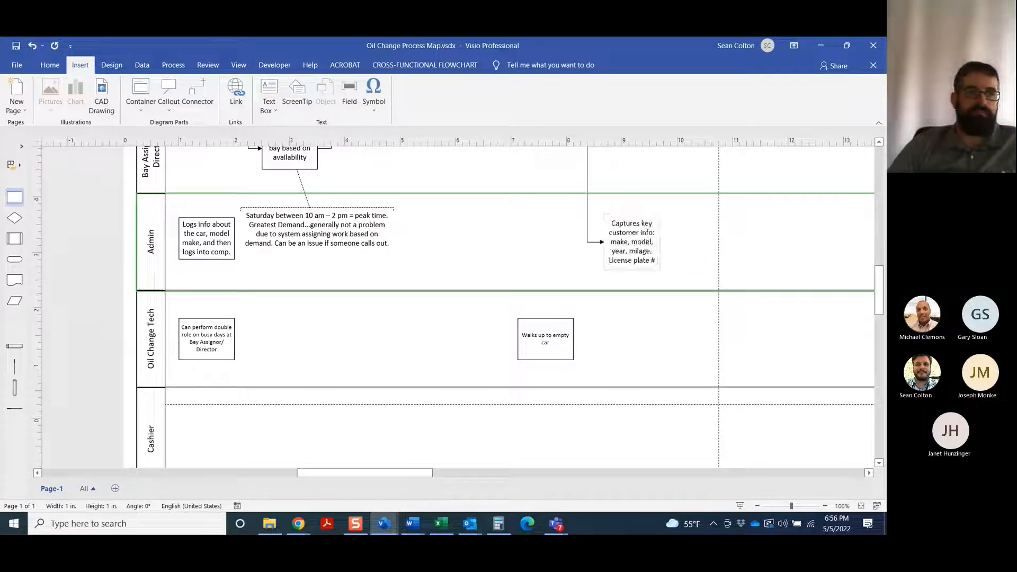
{"action": "type", "text": "address"}
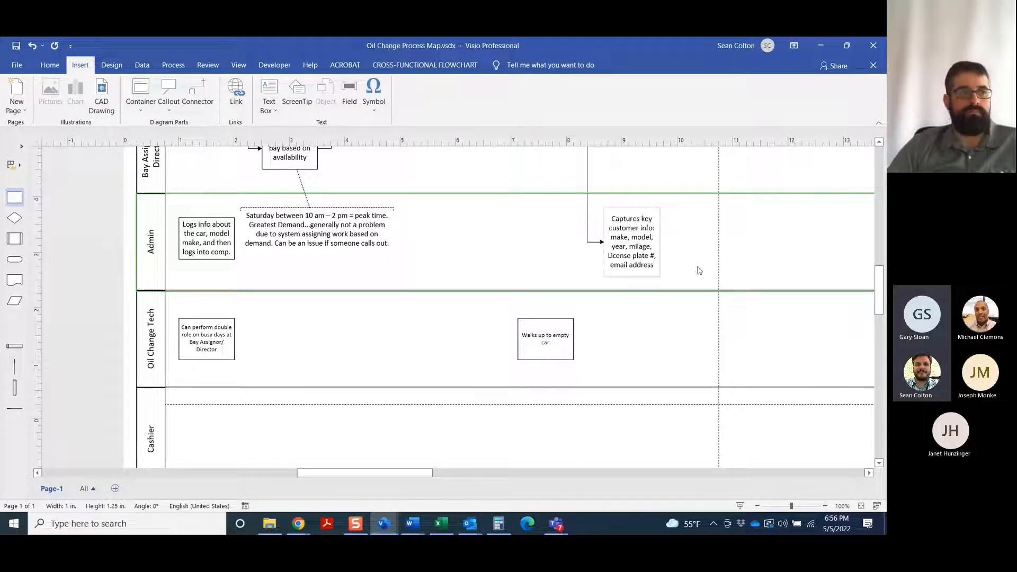
{"action": "left_click", "coordinate": [764, 248]}
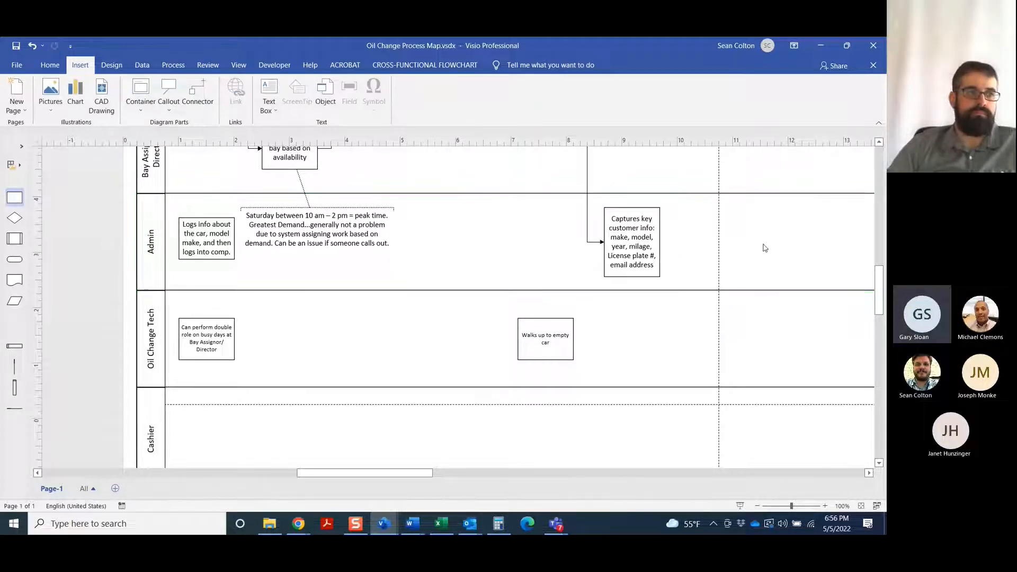
Step: Increase the font size of the "Leaves keys in Car" box in the Customer lane by two increments
{"action": "scroll", "coordinate": [761, 252], "scroll_direction": "up", "scroll_amount": 1}
{"action": "scroll", "coordinate": [761, 249], "scroll_direction": "up", "scroll_amount": 6}
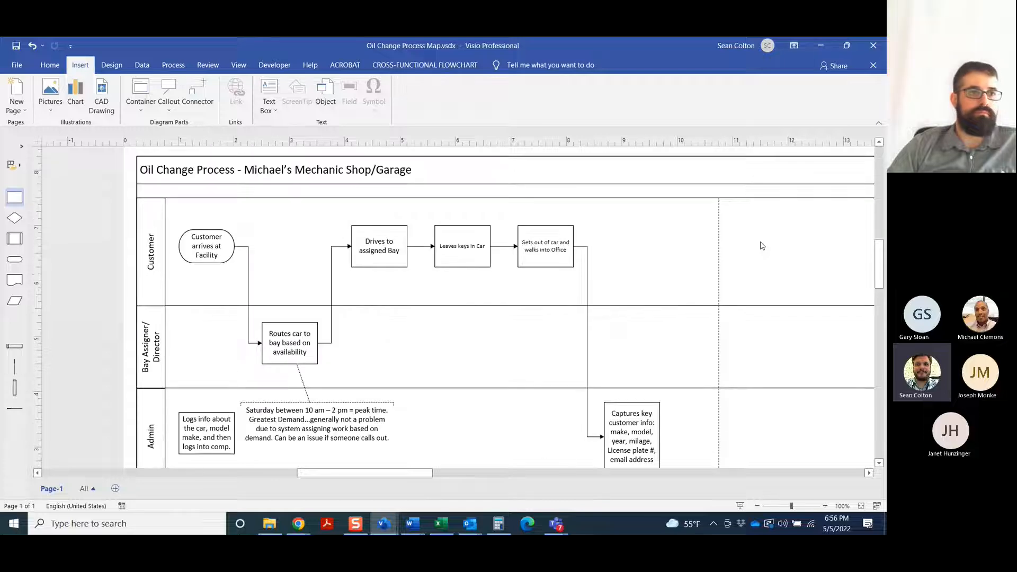
{"action": "scroll", "coordinate": [763, 243], "scroll_direction": "down", "scroll_amount": 3}
{"action": "right_click", "coordinate": [482, 171]}
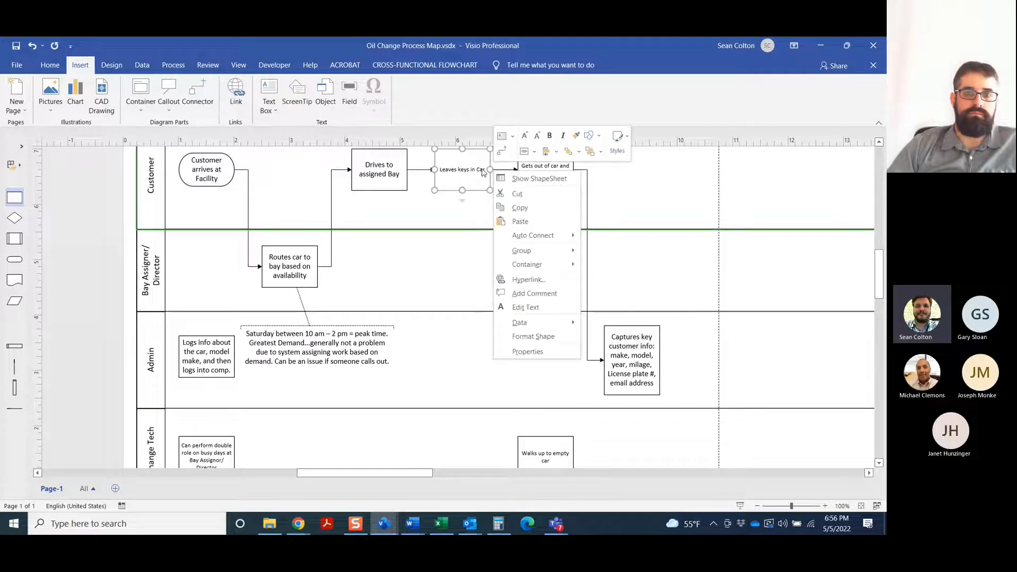
{"action": "left_click", "coordinate": [524, 136]}
{"action": "left_click", "coordinate": [524, 136]}
Step: Increase the font size of the "Gets out of car and walks into Office" box by two increments
{"action": "left_click", "coordinate": [538, 179]}
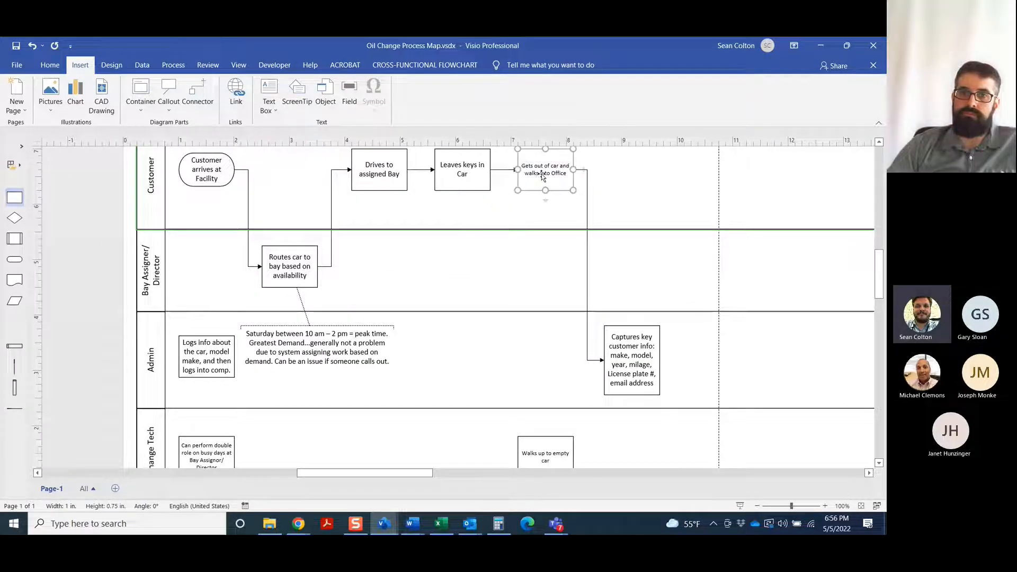
{"action": "right_click", "coordinate": [576, 172]}
{"action": "left_click", "coordinate": [608, 142]}
{"action": "left_click", "coordinate": [608, 142]}
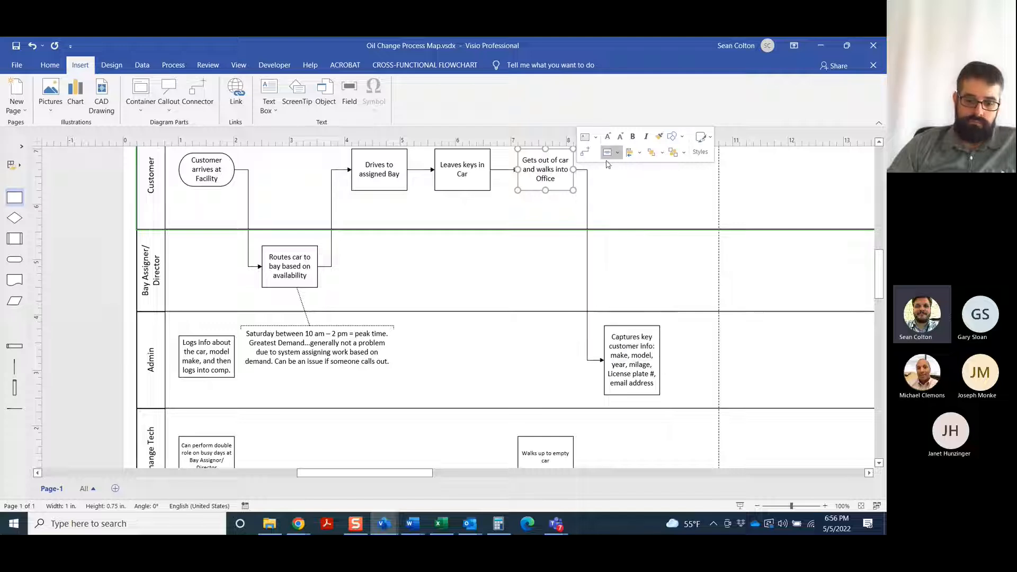
{"action": "left_click", "coordinate": [629, 189]}
{"action": "scroll", "coordinate": [631, 190], "scroll_direction": "down", "scroll_amount": 1}
{"action": "scroll", "coordinate": [630, 190], "scroll_direction": "up", "scroll_amount": 2}
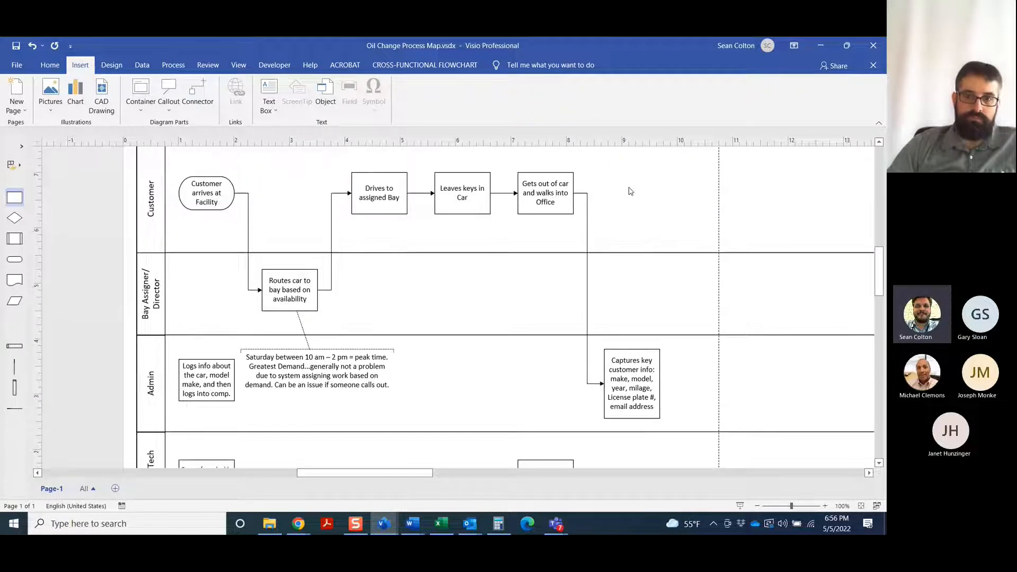
{"action": "scroll", "coordinate": [630, 191], "scroll_direction": "down", "scroll_amount": 1}
{"action": "scroll", "coordinate": [631, 191], "scroll_direction": "up", "scroll_amount": 1}
{"action": "scroll", "coordinate": [630, 191], "scroll_direction": "down", "scroll_amount": 1}
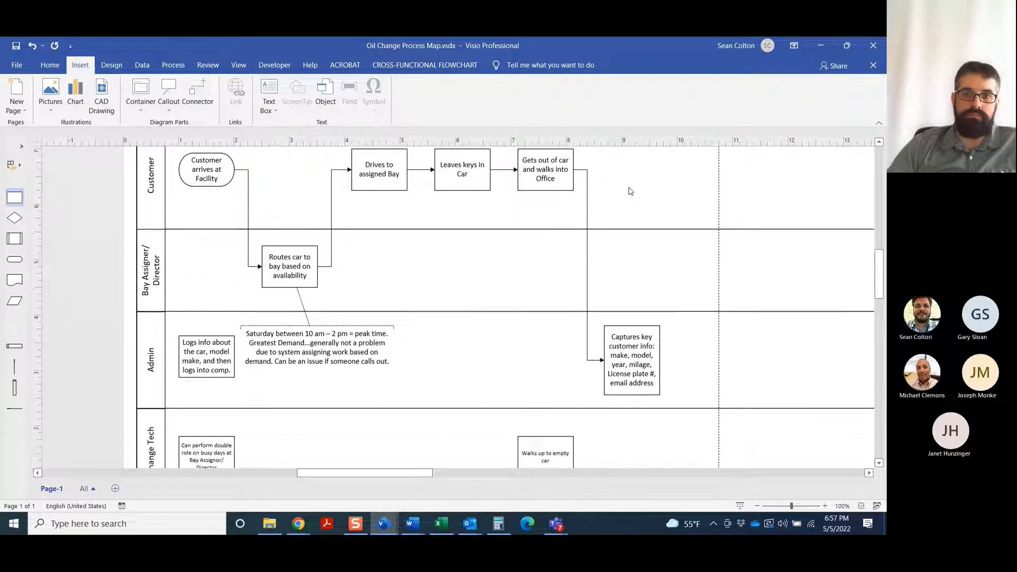
{"action": "scroll", "coordinate": [673, 261], "scroll_direction": "down", "scroll_amount": 1}
{"action": "scroll", "coordinate": [673, 261], "scroll_direction": "up", "scroll_amount": 2}
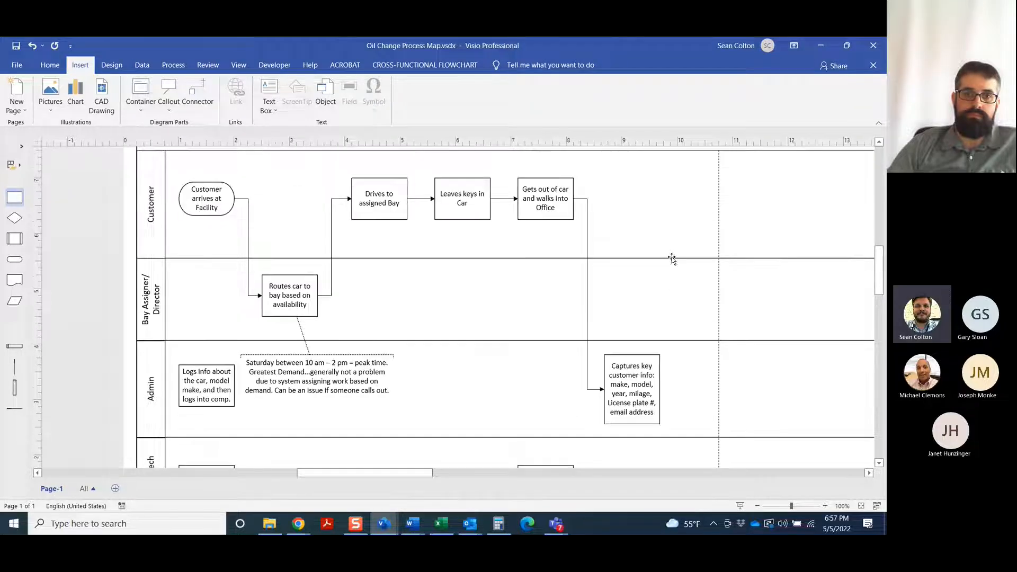
{"action": "scroll", "coordinate": [674, 261], "scroll_direction": "down", "scroll_amount": 1}
{"action": "scroll", "coordinate": [626, 270], "scroll_direction": "up", "scroll_amount": 1}
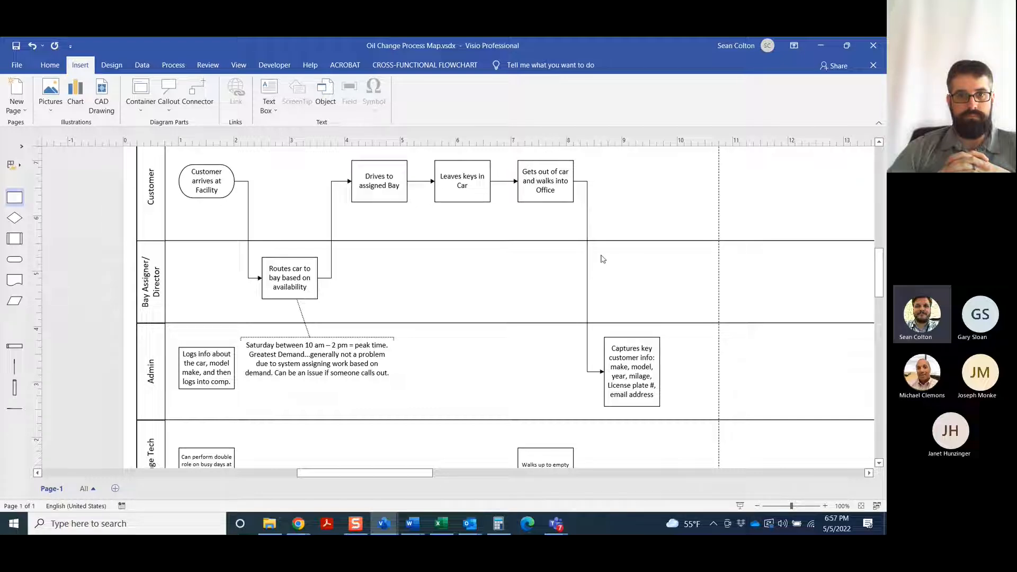
{"action": "scroll", "coordinate": [631, 260], "scroll_direction": "down", "scroll_amount": 2}
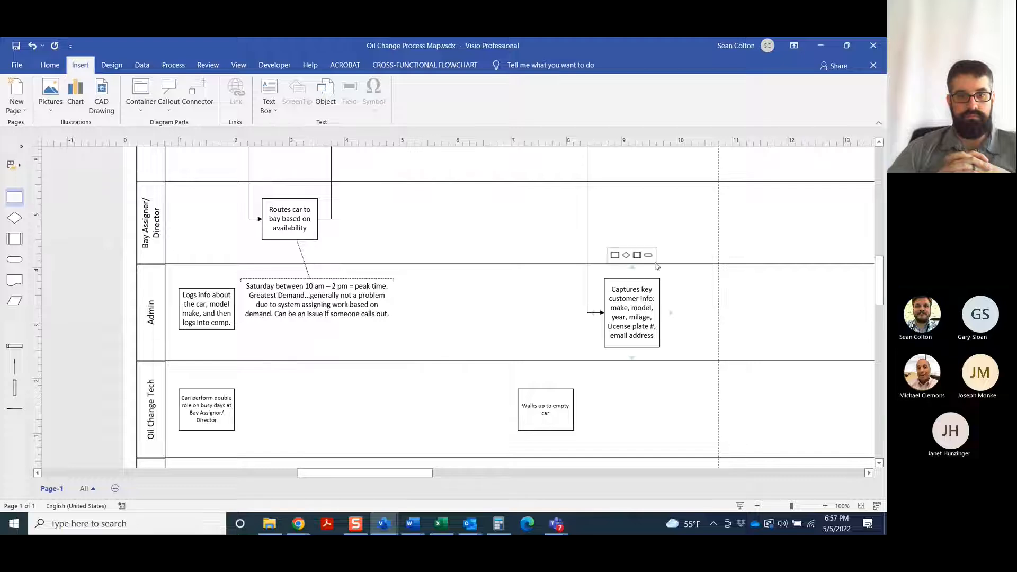
{"action": "scroll", "coordinate": [492, 258], "scroll_direction": "up", "scroll_amount": 3}
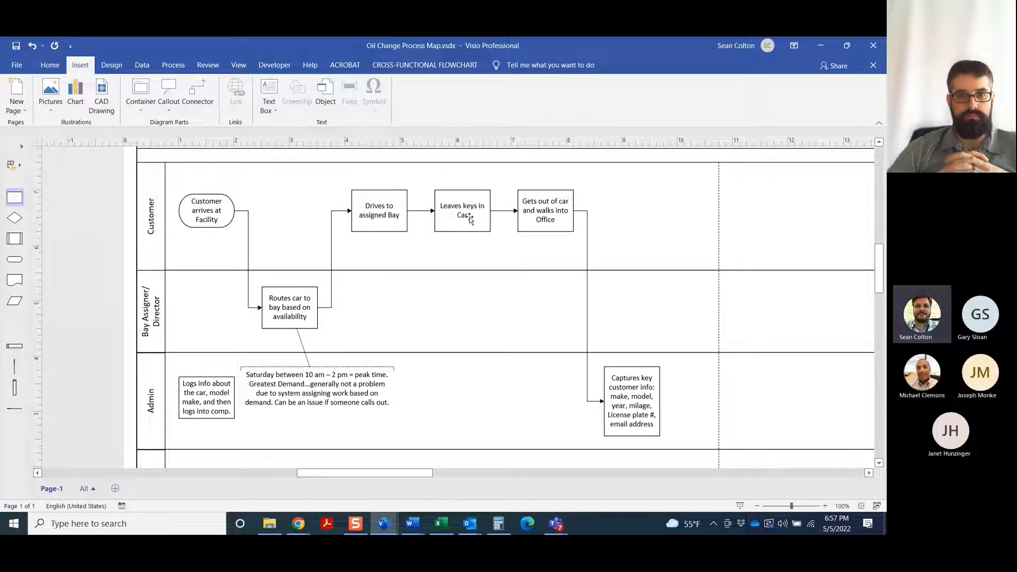